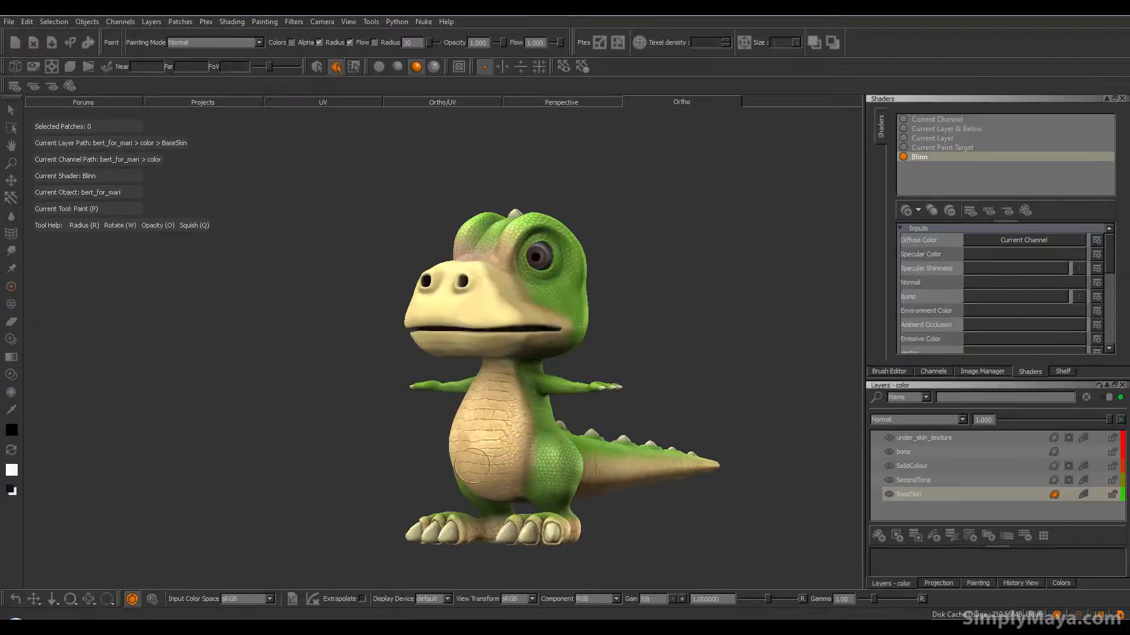
Examine the textured dinosaur from both sides, including the head and belly up close
{"action": "left_click_drag", "start_coordinate": [524, 436], "coordinate": [432, 452], "text": "alt"}
{"action": "right_click_drag", "start_coordinate": [432, 452], "coordinate": [519, 460], "text": "alt"}
{"action": "middle_click_drag", "start_coordinate": [519, 460], "coordinate": [428, 442], "text": "alt"}
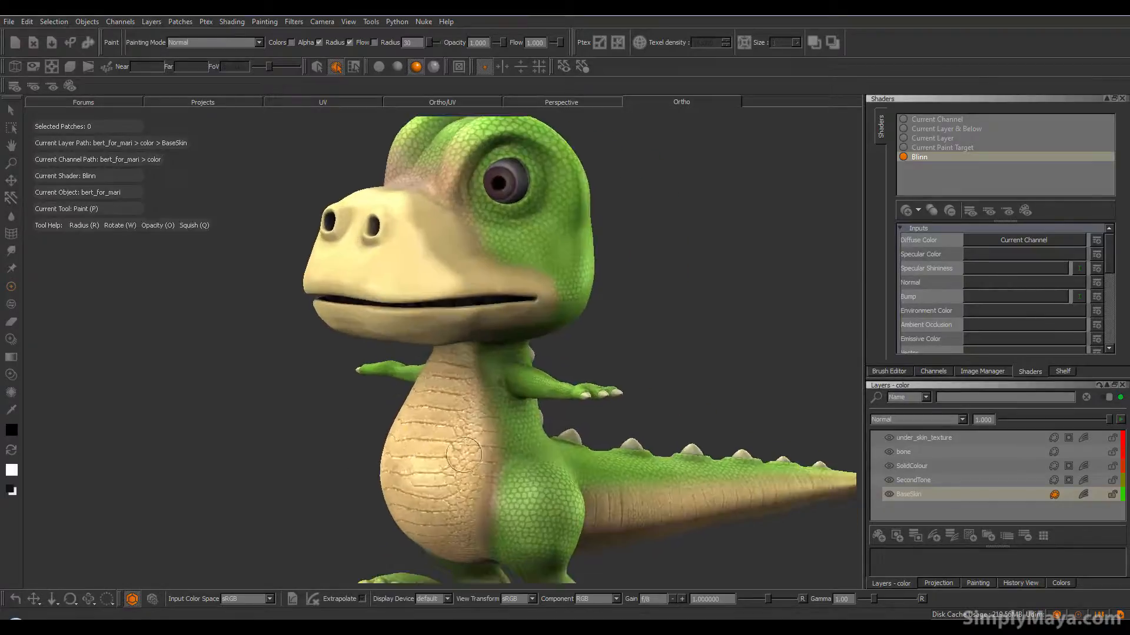
{"action": "mouse_move", "coordinate": [474, 454]}
{"action": "left_mouse_down", "text": "alt"}
{"action": "mouse_move", "coordinate": [512, 471]}
{"action": "mouse_move", "coordinate": [550, 471]}
{"action": "mouse_move", "coordinate": [493, 470]}
{"action": "left_mouse_up", "text": "alt"}
{"action": "right_click_drag", "start_coordinate": [568, 469], "coordinate": [534, 468], "text": "alt"}
{"action": "left_click_drag", "start_coordinate": [534, 467], "coordinate": [517, 457], "text": "alt"}
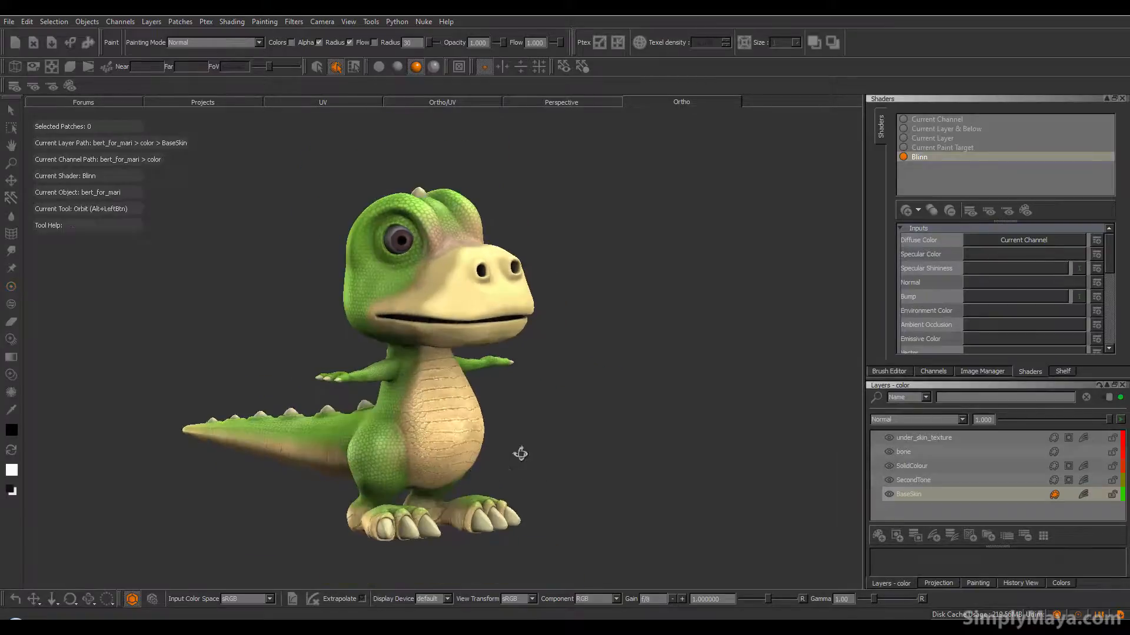
Open the BaseSkin layer's adjustment stack, review its HSV adjustment against the model, and close the stack
{"action": "left_click", "coordinate": [1084, 494]}
{"action": "left_click", "coordinate": [990, 488]}
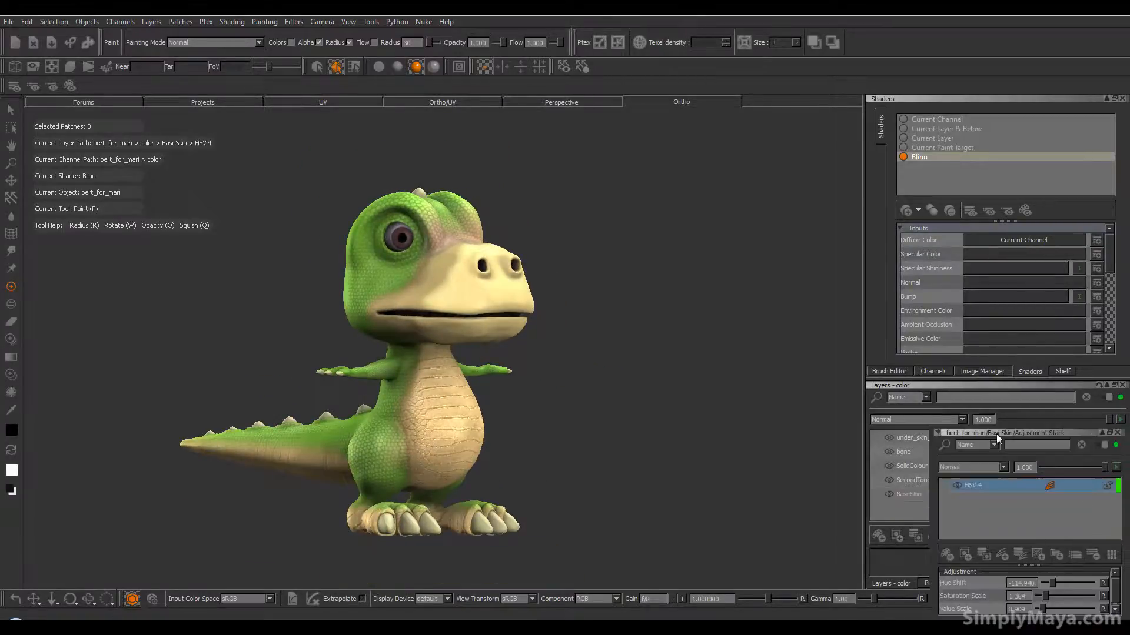
{"action": "left_click_drag", "start_coordinate": [997, 433], "coordinate": [708, 313]}
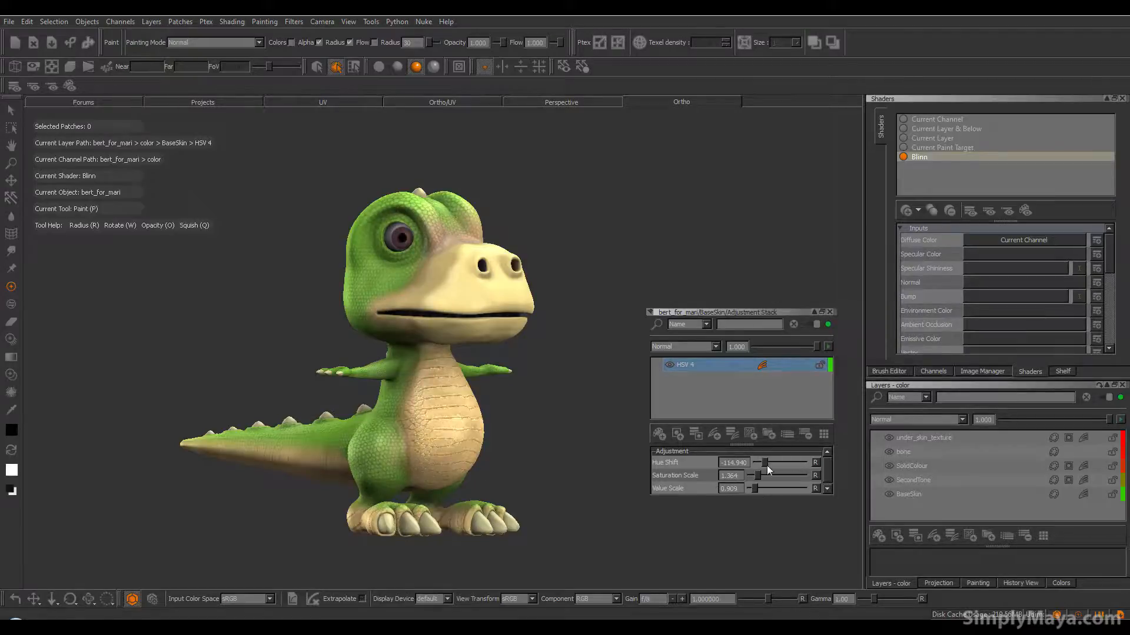
{"action": "mouse_move", "coordinate": [764, 464]}
{"action": "left_mouse_down"}
{"action": "mouse_move", "coordinate": [806, 464]}
{"action": "mouse_move", "coordinate": [771, 465]}
{"action": "left_mouse_up"}
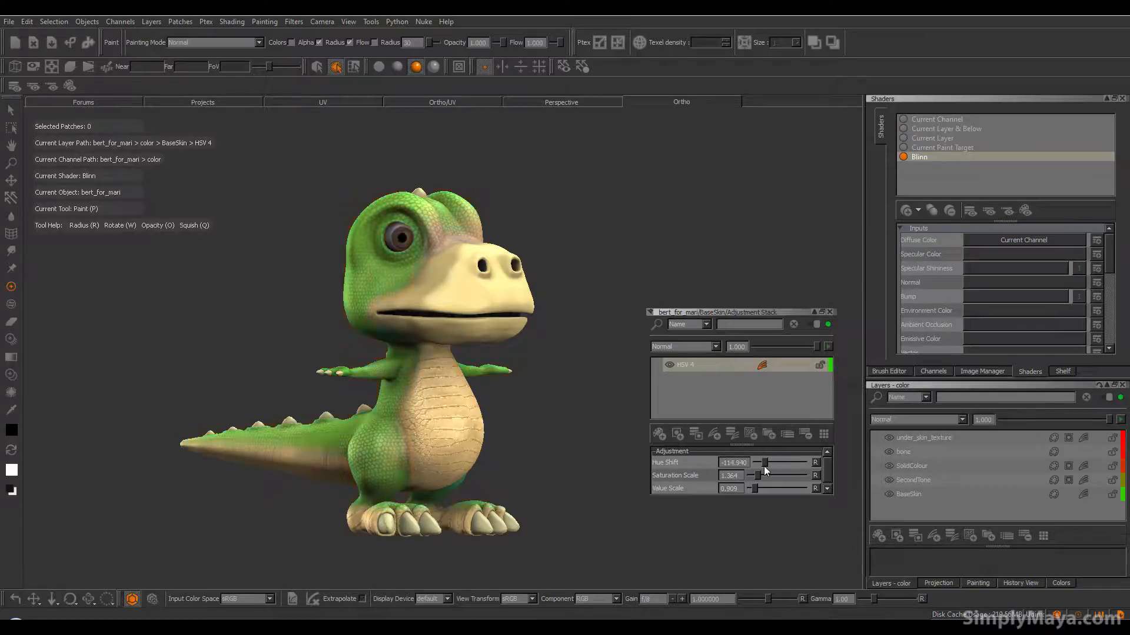
{"action": "mouse_move", "coordinate": [332, 339]}
{"action": "left_mouse_down", "text": "alt"}
{"action": "mouse_move", "coordinate": [411, 452]}
{"action": "mouse_move", "coordinate": [535, 474]}
{"action": "mouse_move", "coordinate": [516, 474]}
{"action": "mouse_move", "coordinate": [374, 335]}
{"action": "left_mouse_up", "text": "alt"}
{"action": "middle_click_drag", "start_coordinate": [347, 428], "coordinate": [320, 372], "text": "alt"}
{"action": "left_click_drag", "start_coordinate": [376, 329], "coordinate": [344, 319], "text": "alt"}
{"action": "mouse_move", "coordinate": [321, 385]}
{"action": "left_mouse_down", "text": "alt"}
{"action": "mouse_move", "coordinate": [469, 404]}
{"action": "mouse_move", "coordinate": [280, 404]}
{"action": "mouse_move", "coordinate": [353, 418]}
{"action": "mouse_move", "coordinate": [424, 412]}
{"action": "left_mouse_up", "text": "alt"}
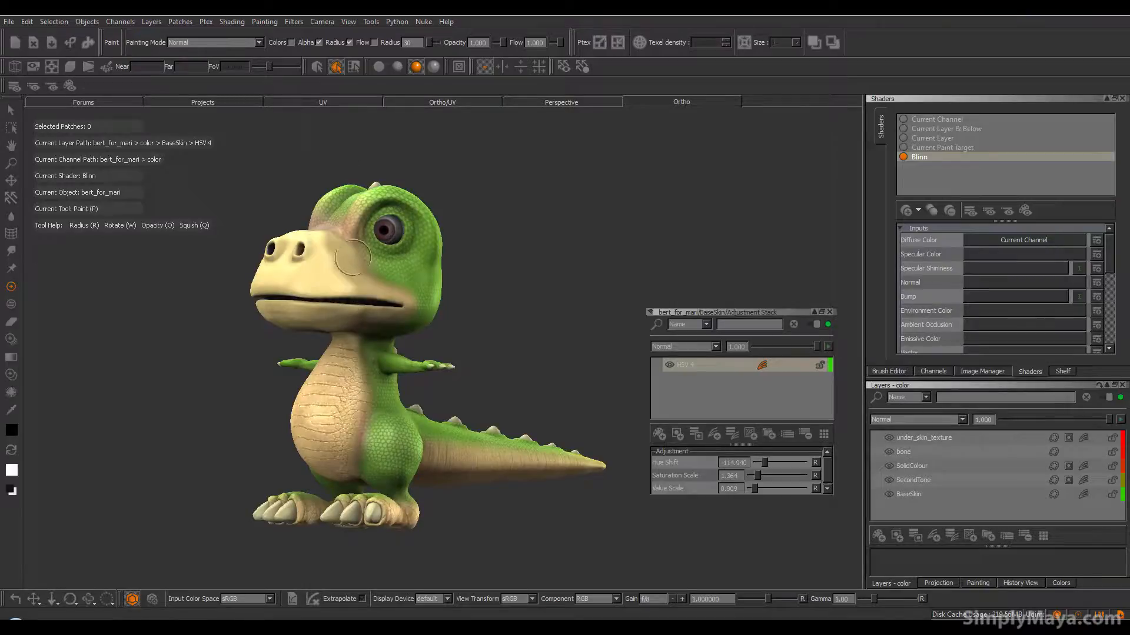
{"action": "left_click", "coordinate": [830, 312]}
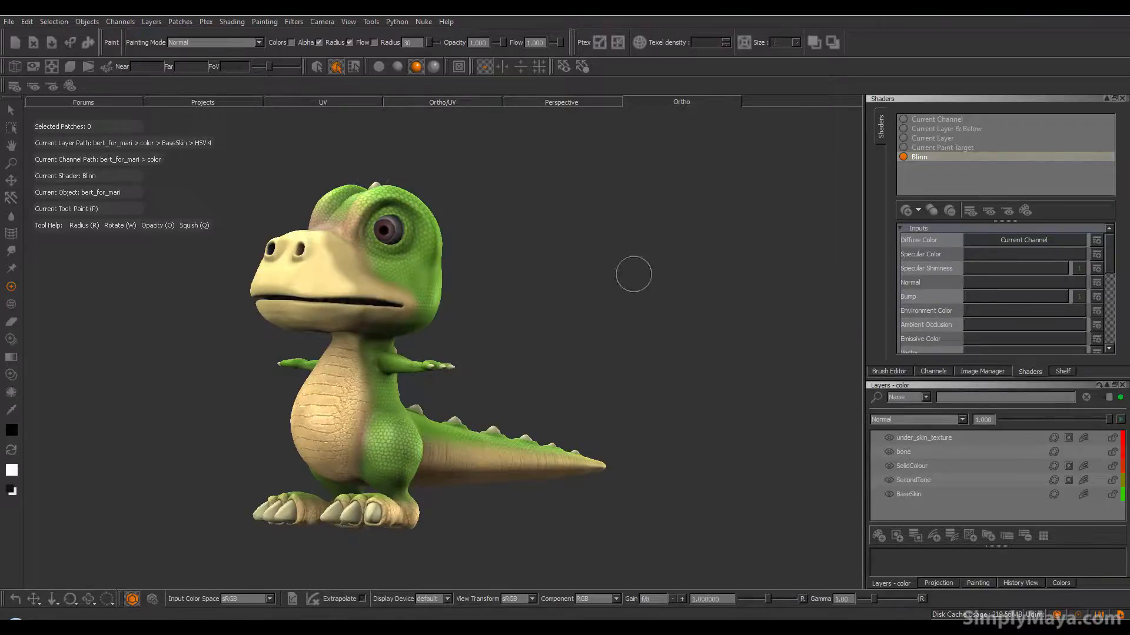
Examine the skin texture around the dinosaur's eye and snout up close, and the whole figure
{"action": "mouse_move", "coordinate": [412, 299]}
{"action": "left_mouse_down", "text": "alt"}
{"action": "mouse_move", "coordinate": [438, 325]}
{"action": "mouse_move", "coordinate": [409, 381]}
{"action": "mouse_move", "coordinate": [362, 376]}
{"action": "mouse_move", "coordinate": [410, 381]}
{"action": "left_mouse_up", "text": "alt"}
{"action": "right_click_drag", "start_coordinate": [333, 381], "coordinate": [435, 318], "text": "alt"}
{"action": "middle_click_drag", "start_coordinate": [435, 318], "coordinate": [389, 457], "text": "alt"}
{"action": "mouse_move", "coordinate": [388, 457]}
{"action": "right_mouse_down", "text": "alt"}
{"action": "mouse_move", "coordinate": [406, 457]}
{"action": "mouse_move", "coordinate": [397, 410]}
{"action": "right_mouse_up", "text": "alt"}
{"action": "left_click_drag", "start_coordinate": [367, 229], "coordinate": [318, 189], "text": "alt"}
{"action": "left_click_drag", "start_coordinate": [285, 330], "coordinate": [442, 386], "text": "alt"}
{"action": "left_click_drag", "start_coordinate": [324, 352], "coordinate": [347, 355], "text": "alt"}
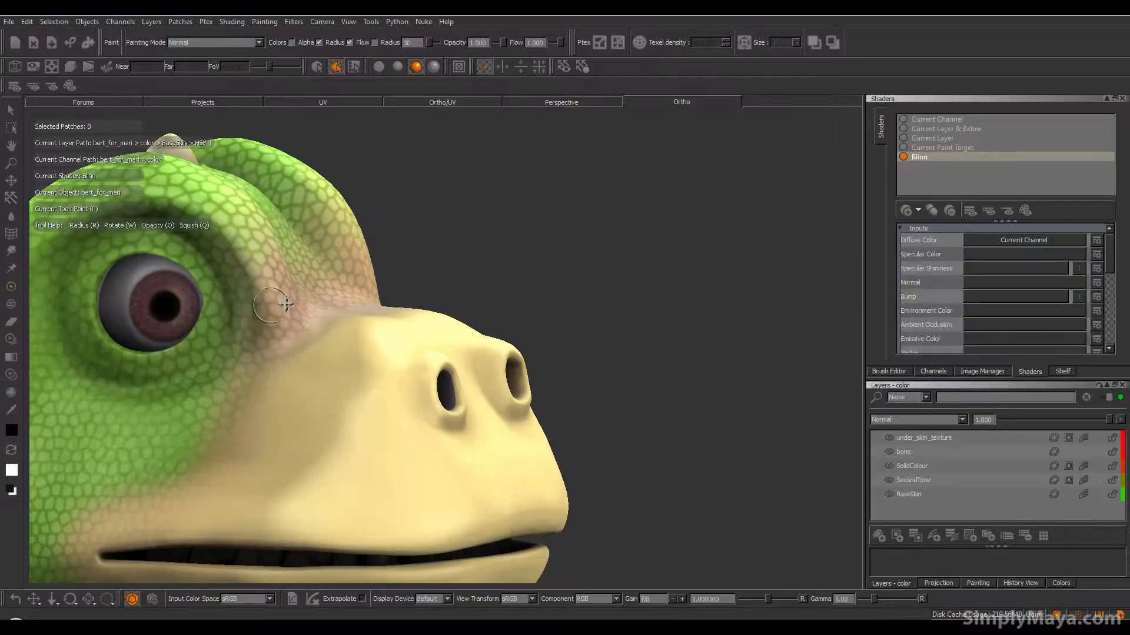
{"action": "middle_click_drag", "start_coordinate": [369, 331], "coordinate": [544, 273], "text": "alt"}
{"action": "right_click_drag", "start_coordinate": [544, 272], "coordinate": [412, 335], "text": "alt"}
{"action": "mouse_move", "coordinate": [588, 353]}
{"action": "left_mouse_down", "text": "alt"}
{"action": "mouse_move", "coordinate": [503, 365]}
{"action": "mouse_move", "coordinate": [575, 455]}
{"action": "mouse_move", "coordinate": [583, 446]}
{"action": "mouse_move", "coordinate": [541, 438]}
{"action": "left_mouse_up", "text": "alt"}
{"action": "middle_click_drag", "start_coordinate": [567, 453], "coordinate": [525, 415], "text": "alt"}
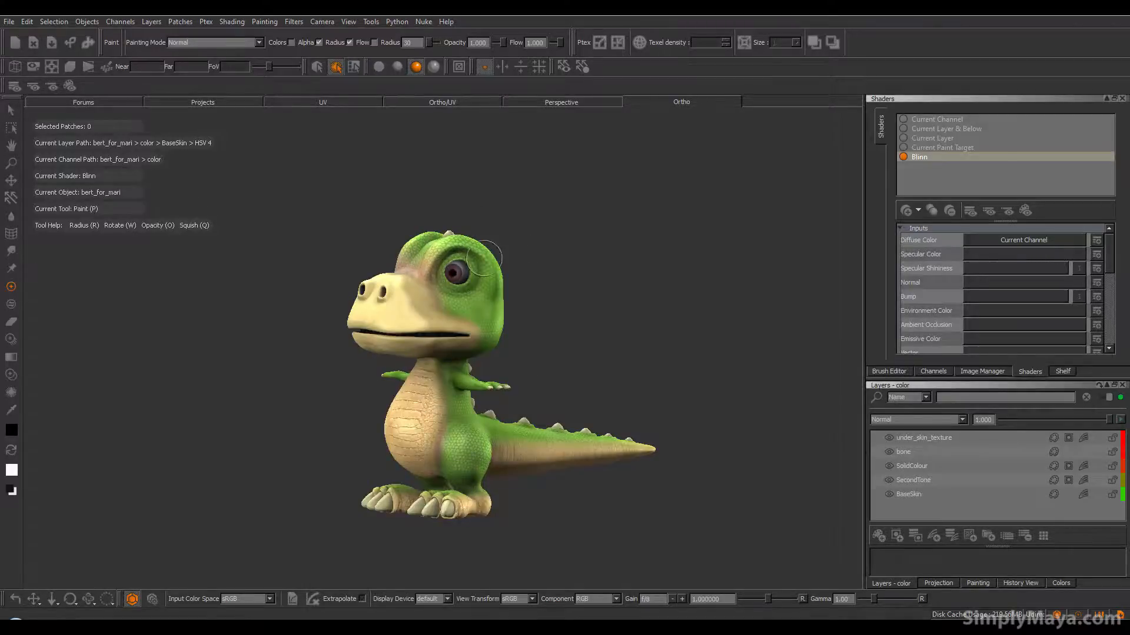
Add two grey 2048 x 2048, 8bit (Byte) channels named bump and spec to the dinosaur
{"action": "left_click", "coordinate": [935, 371]}
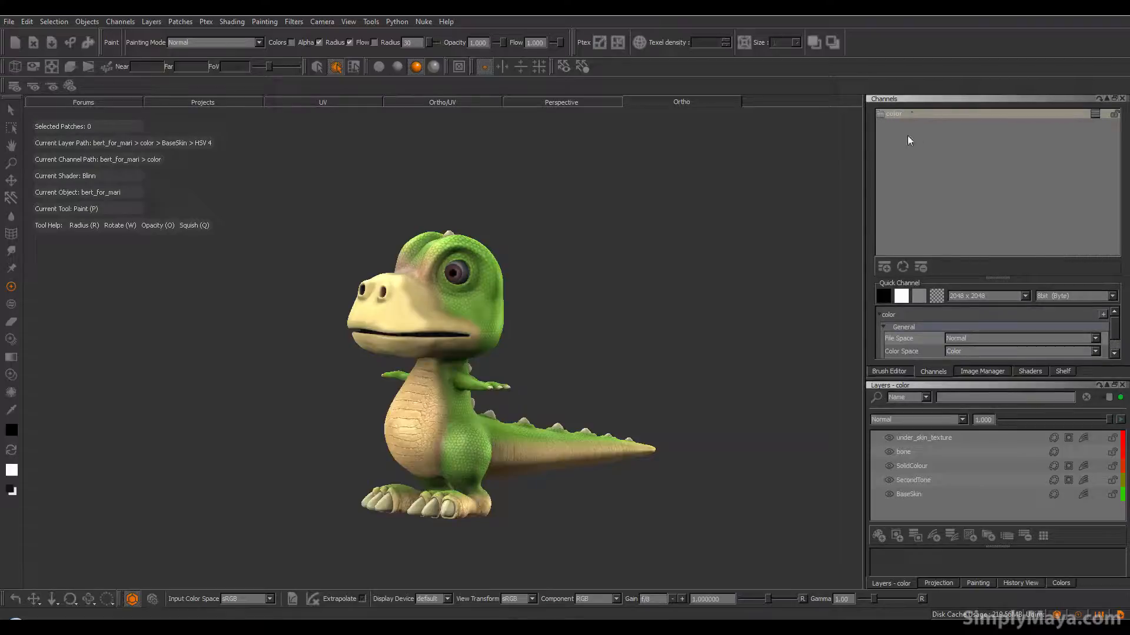
{"action": "left_click", "coordinate": [885, 266]}
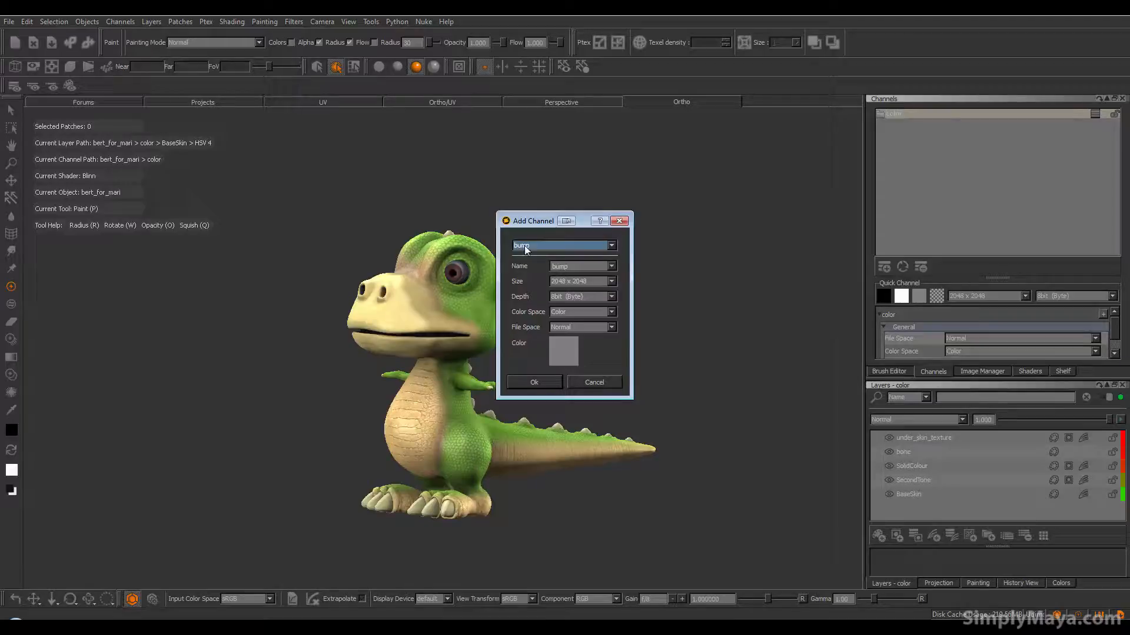
{"action": "left_click", "coordinate": [534, 382]}
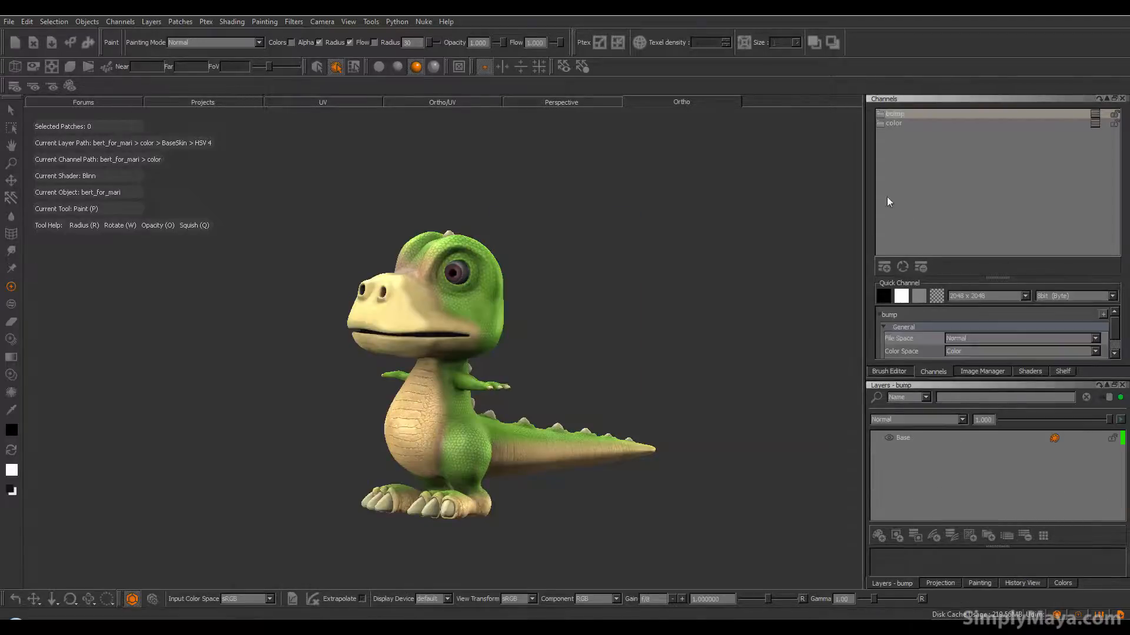
{"action": "left_click", "coordinate": [885, 267]}
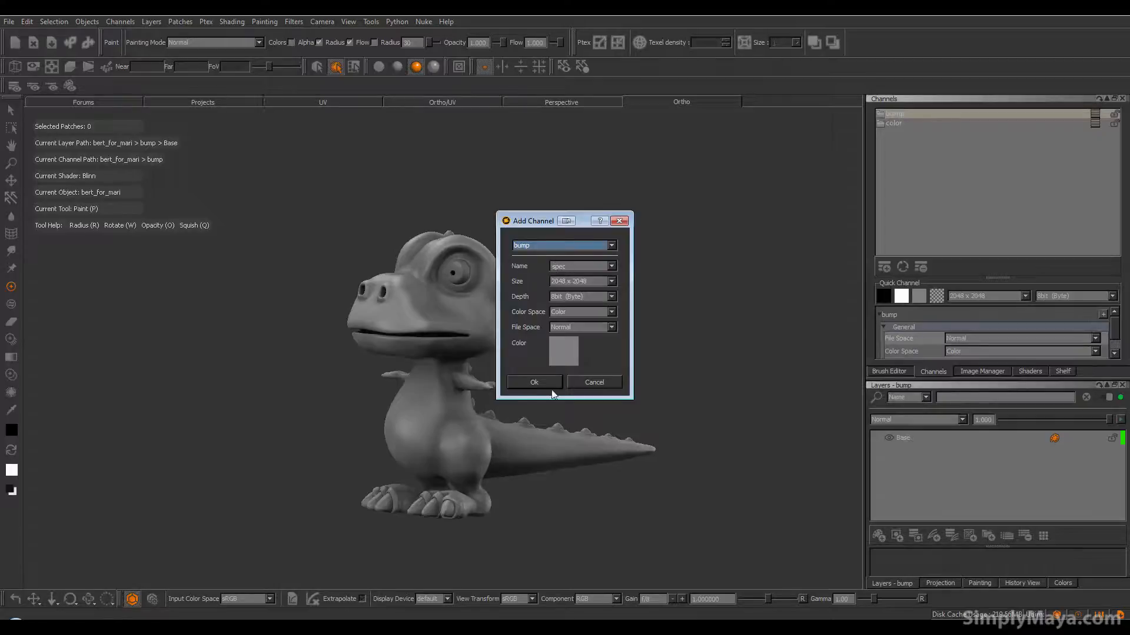
{"action": "left_click", "coordinate": [535, 382]}
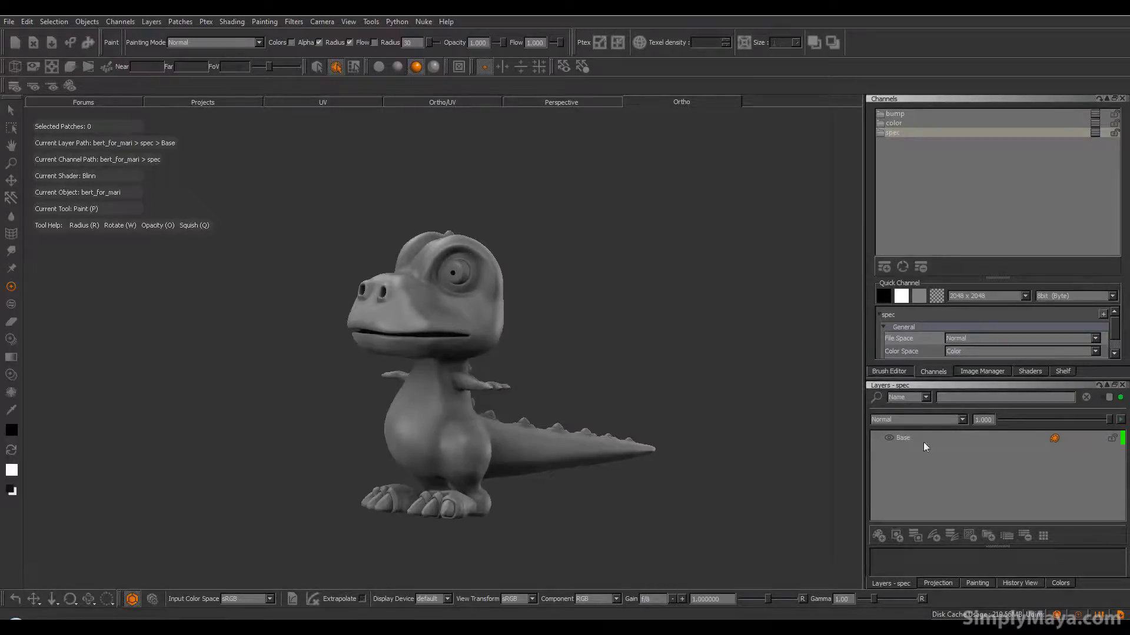
Compare the layers of the color, bump and spec channels, finishing with the color channel active
{"action": "left_click", "coordinate": [899, 124]}
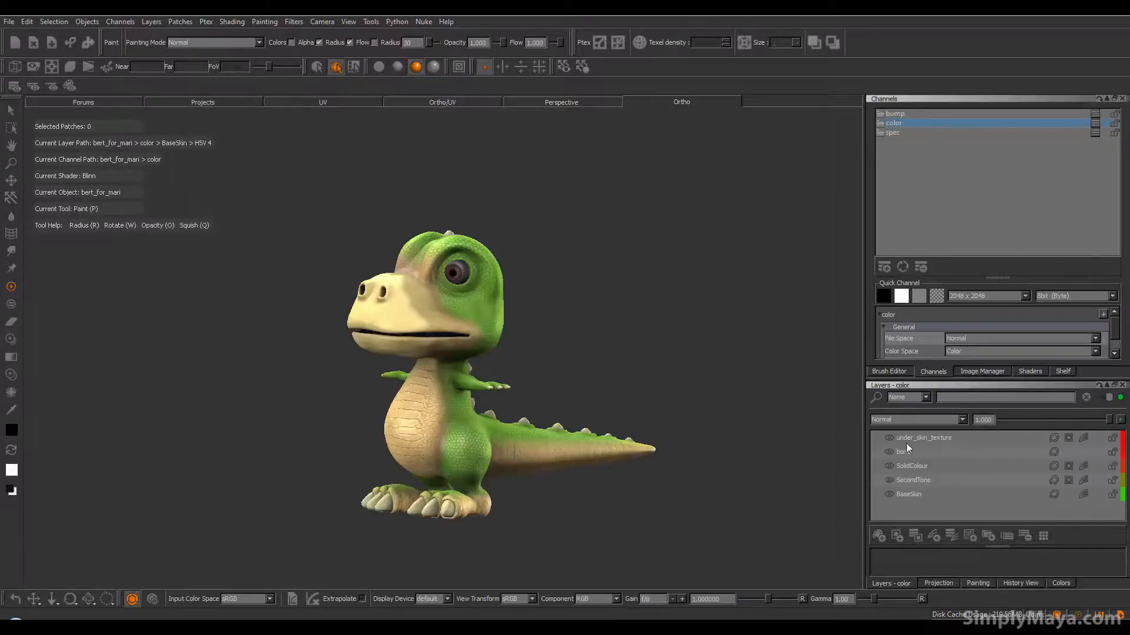
{"action": "left_click", "coordinate": [898, 114]}
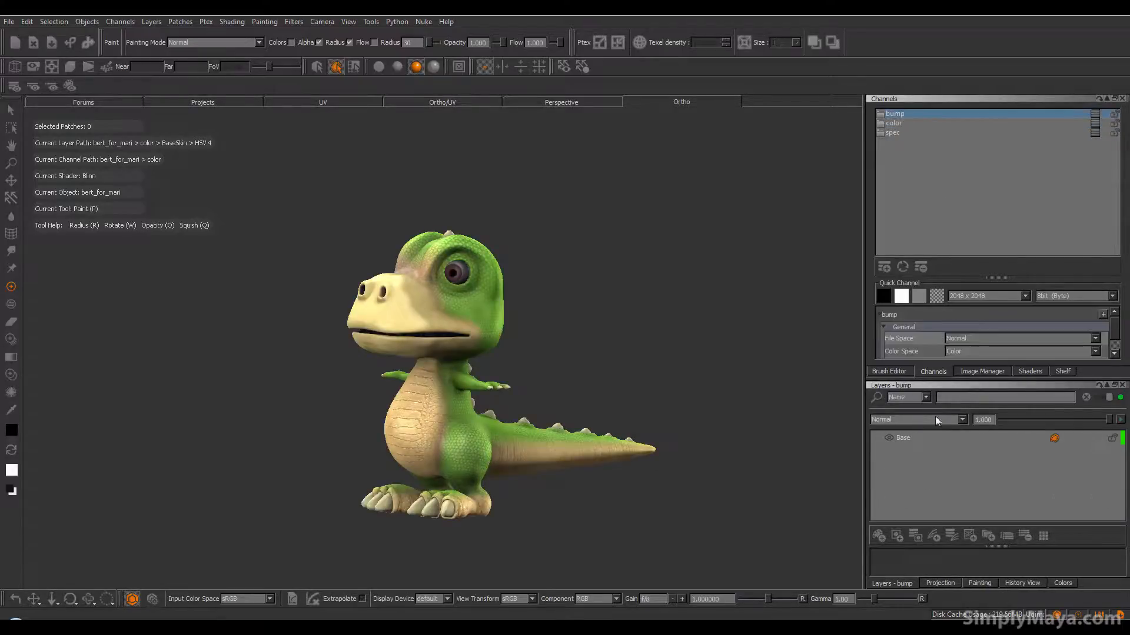
{"action": "left_click", "coordinate": [898, 132]}
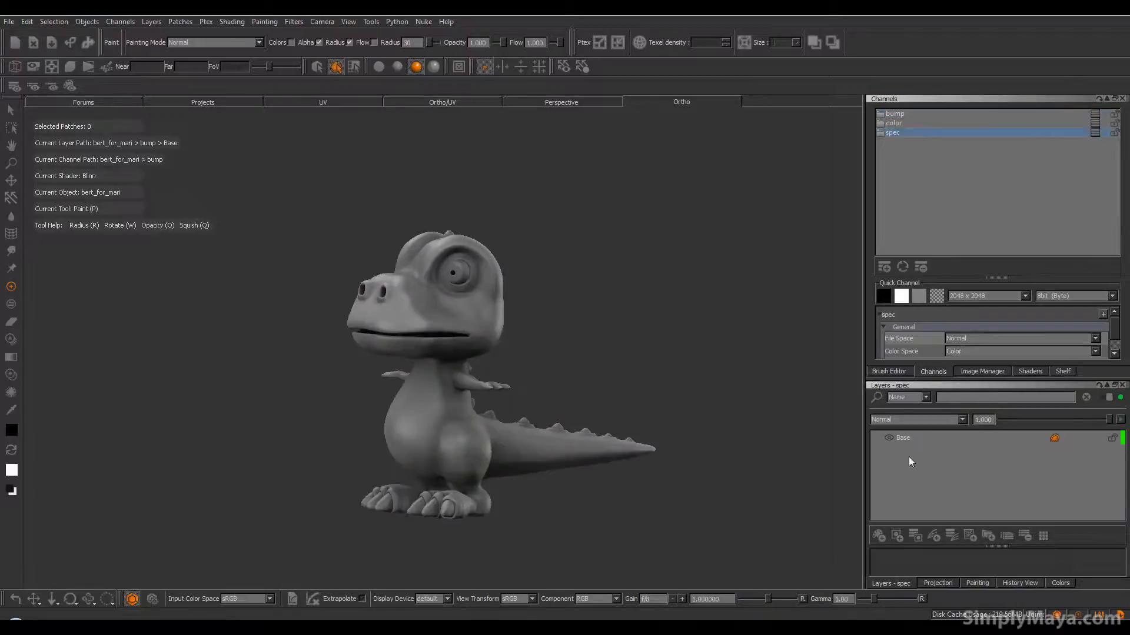
{"action": "left_click", "coordinate": [900, 123]}
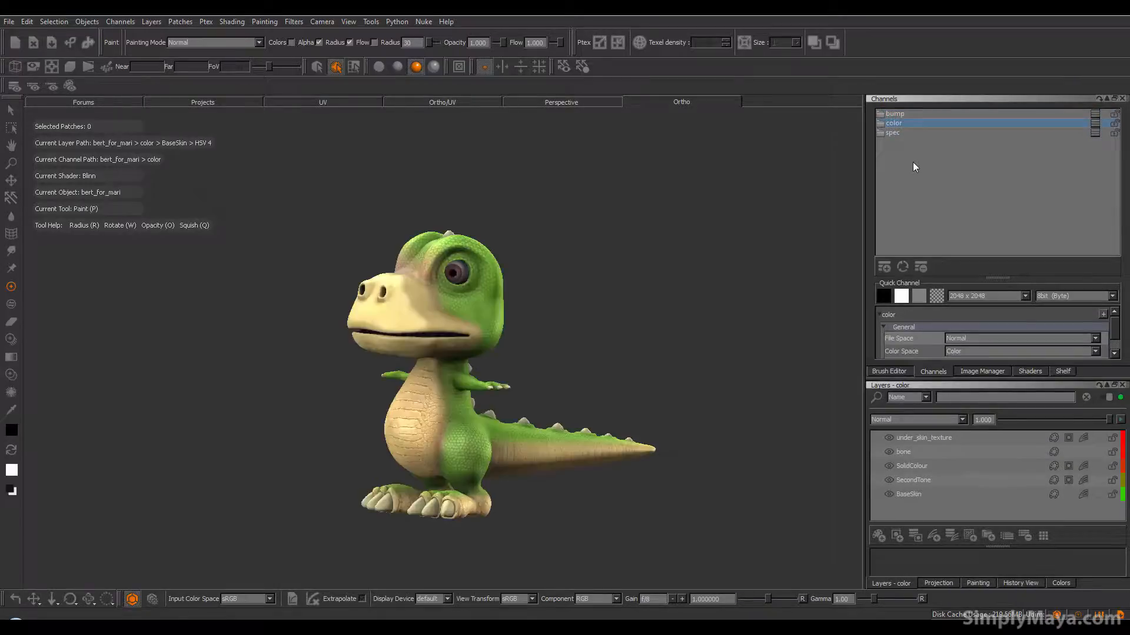
Examine the scale and skin textures on the dinosaur's head, snout and belly in the color channel
{"action": "mouse_move", "coordinate": [548, 285]}
{"action": "left_mouse_down", "text": "alt"}
{"action": "mouse_move", "coordinate": [560, 327]}
{"action": "mouse_move", "coordinate": [469, 313]}
{"action": "mouse_move", "coordinate": [664, 407]}
{"action": "mouse_move", "coordinate": [441, 443]}
{"action": "left_mouse_up", "text": "alt"}
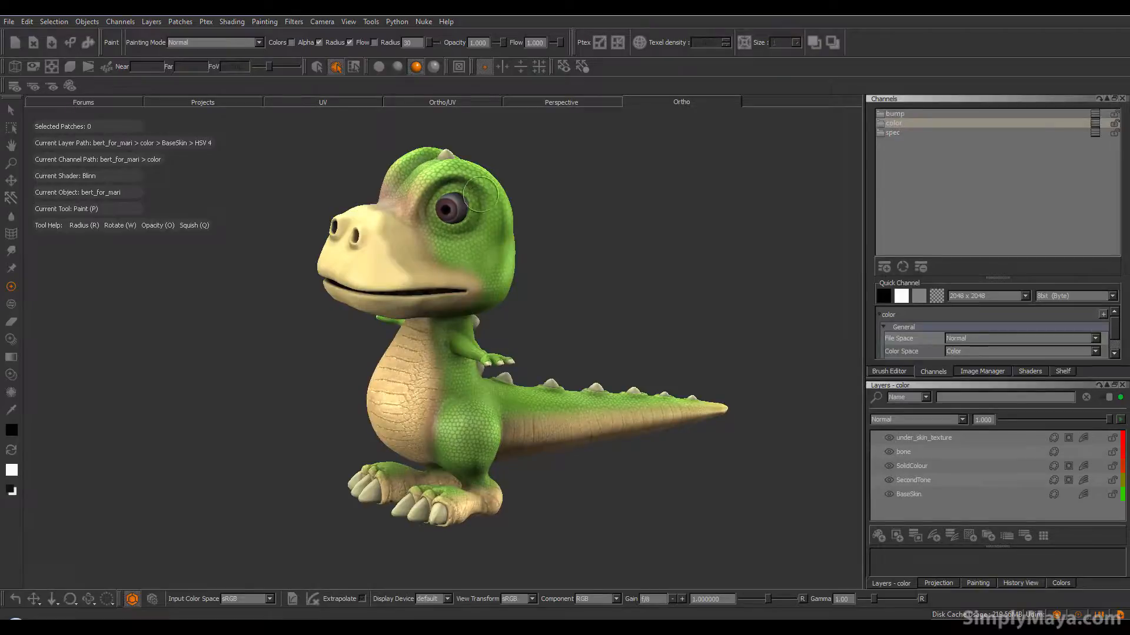
{"action": "mouse_move", "coordinate": [545, 252]}
{"action": "left_mouse_down", "text": "alt"}
{"action": "mouse_move", "coordinate": [521, 305]}
{"action": "mouse_move", "coordinate": [543, 333]}
{"action": "mouse_move", "coordinate": [517, 368]}
{"action": "mouse_move", "coordinate": [530, 370]}
{"action": "mouse_move", "coordinate": [506, 345]}
{"action": "mouse_move", "coordinate": [384, 433]}
{"action": "mouse_move", "coordinate": [537, 439]}
{"action": "mouse_move", "coordinate": [511, 438]}
{"action": "left_mouse_up", "text": "alt"}
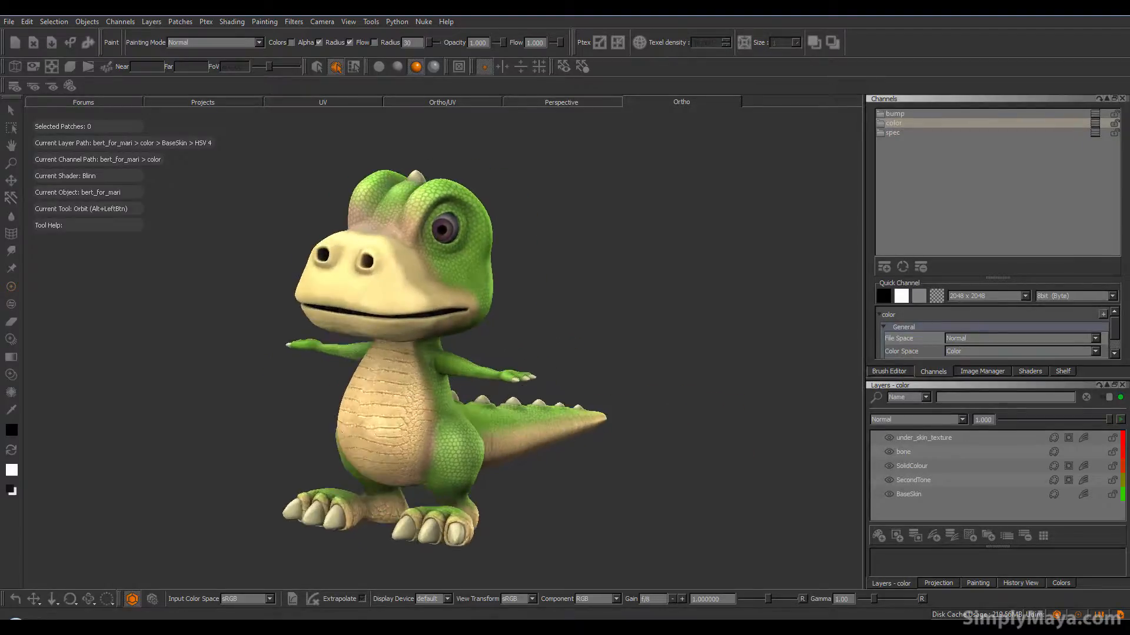
{"action": "left_click_drag", "start_coordinate": [416, 237], "coordinate": [424, 222], "text": "alt"}
{"action": "right_click_drag", "start_coordinate": [406, 276], "coordinate": [481, 463], "text": "alt"}
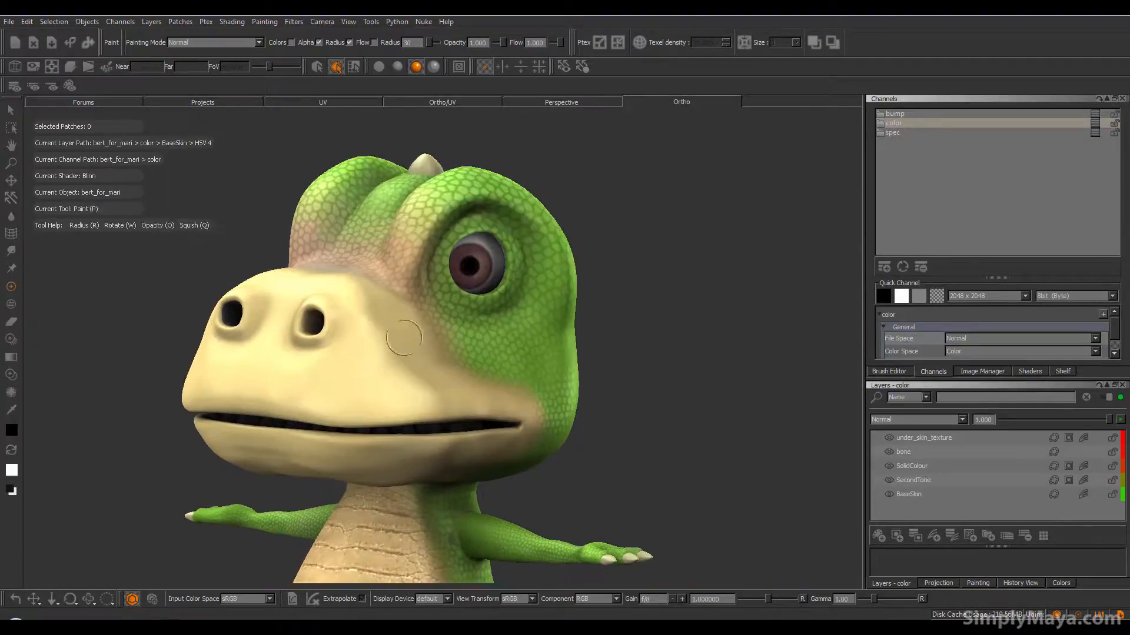
{"action": "middle_click_drag", "start_coordinate": [380, 329], "coordinate": [366, 284], "text": "alt"}
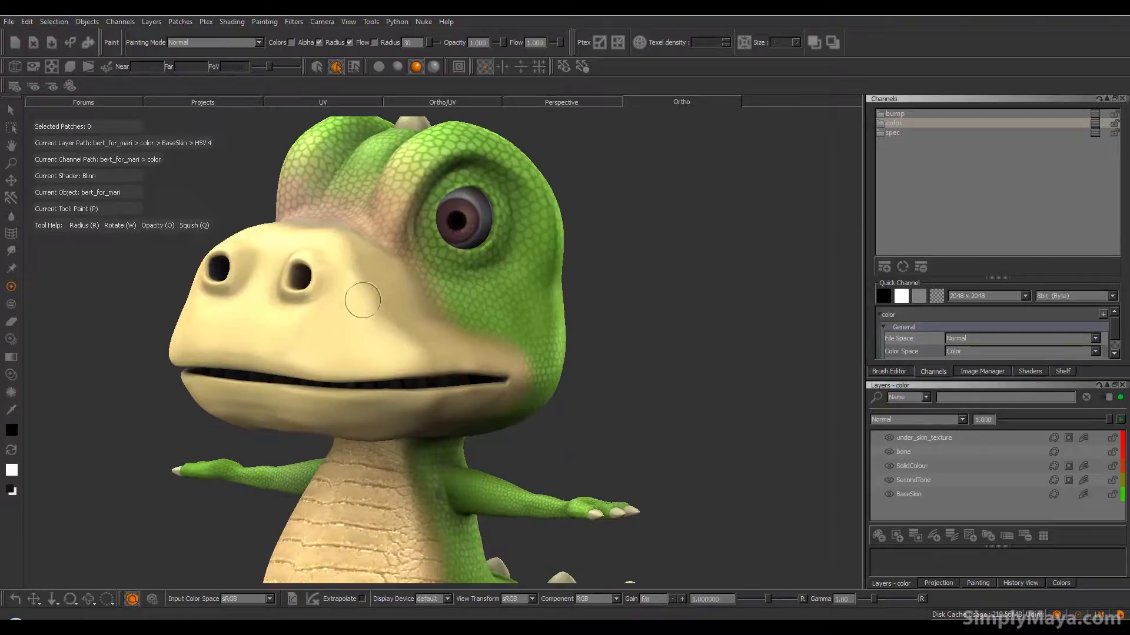
{"action": "scroll", "coordinate": [412, 329], "scroll_direction": "down", "scroll_amount": 6}
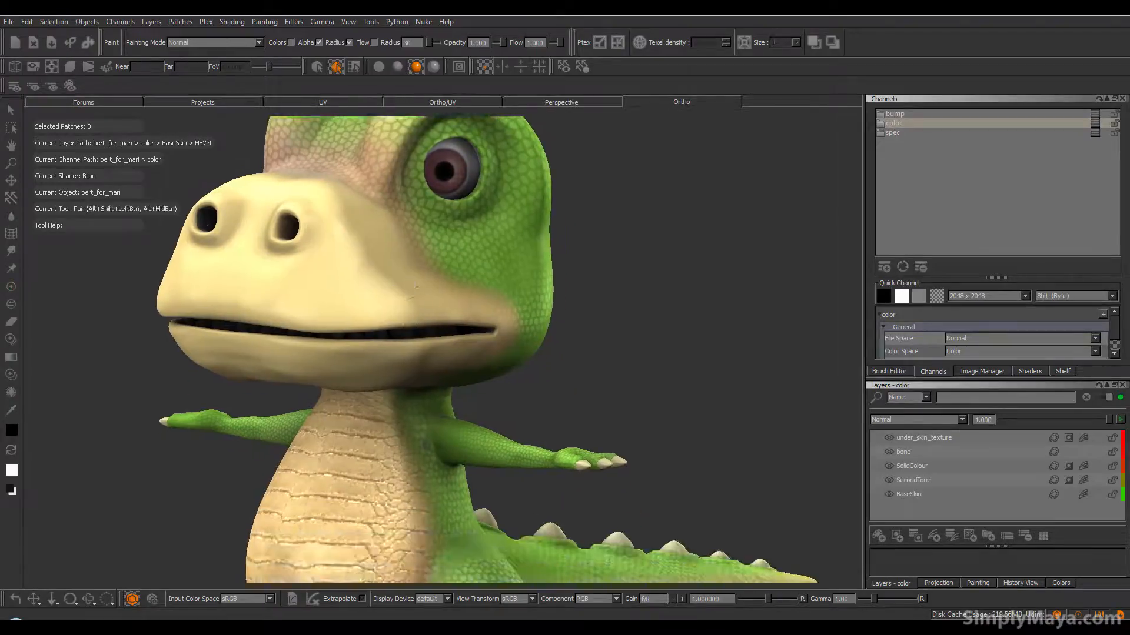
Hide the SecondTone, SolidColour and bone layers of the color channel
{"action": "left_click", "coordinate": [889, 480]}
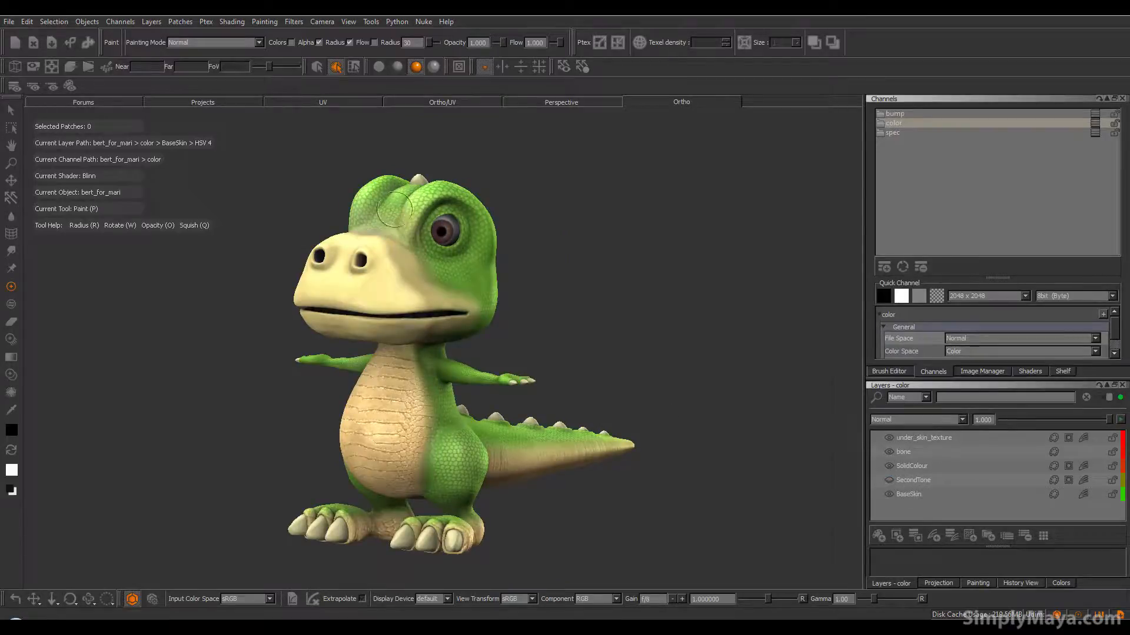
{"action": "left_click", "coordinate": [889, 468]}
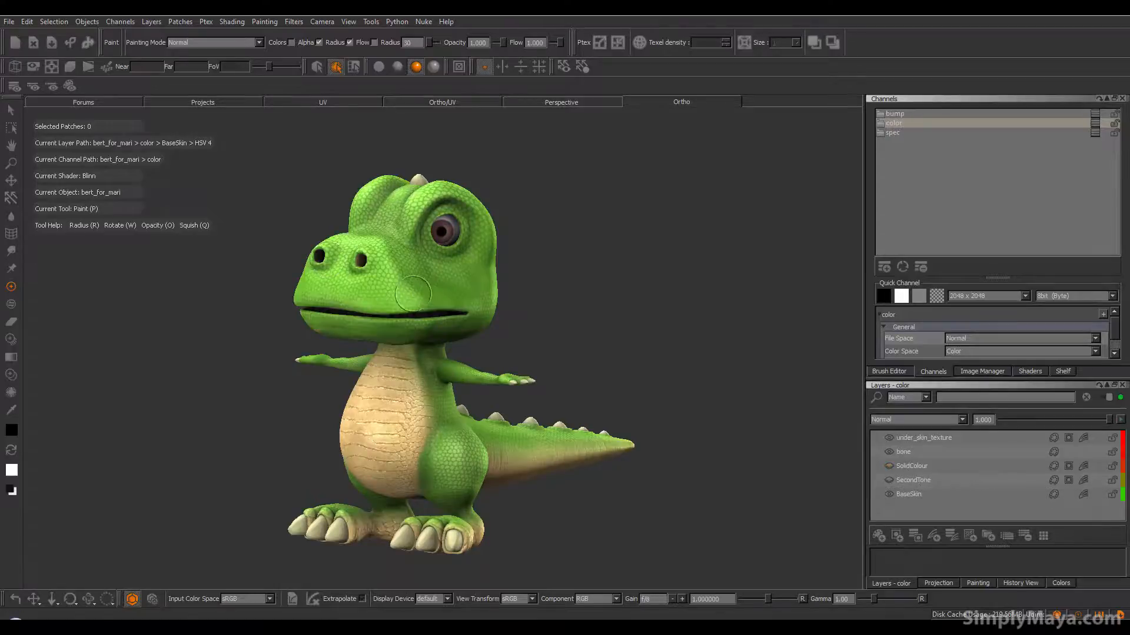
{"action": "left_click_drag", "start_coordinate": [404, 286], "coordinate": [418, 282], "text": "alt"}
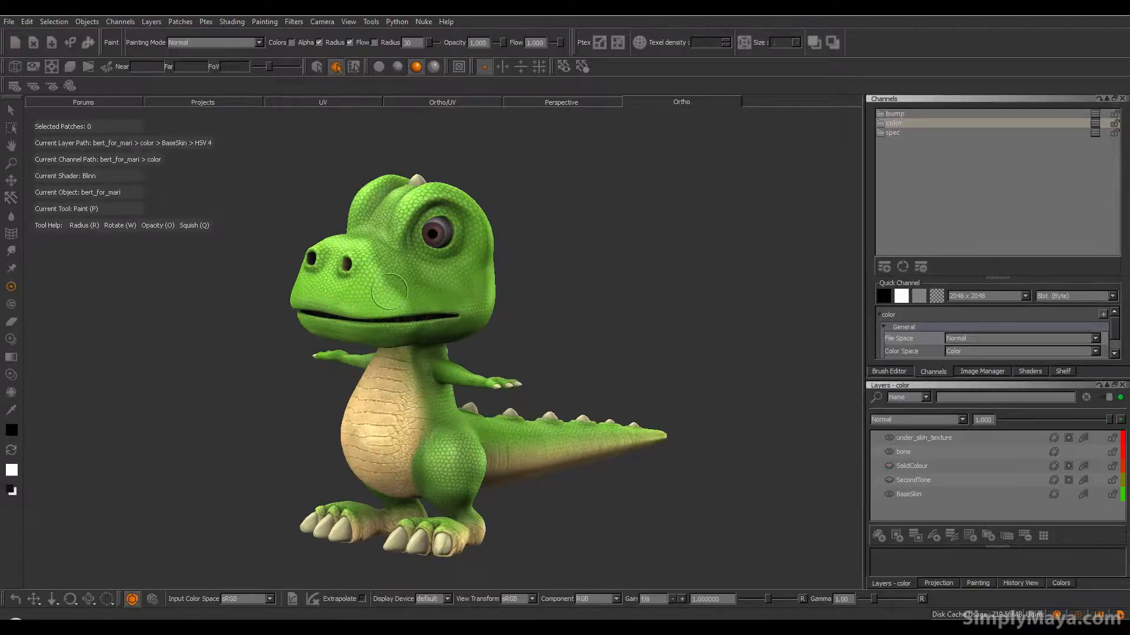
{"action": "left_click_drag", "start_coordinate": [301, 300], "coordinate": [839, 471], "text": "alt"}
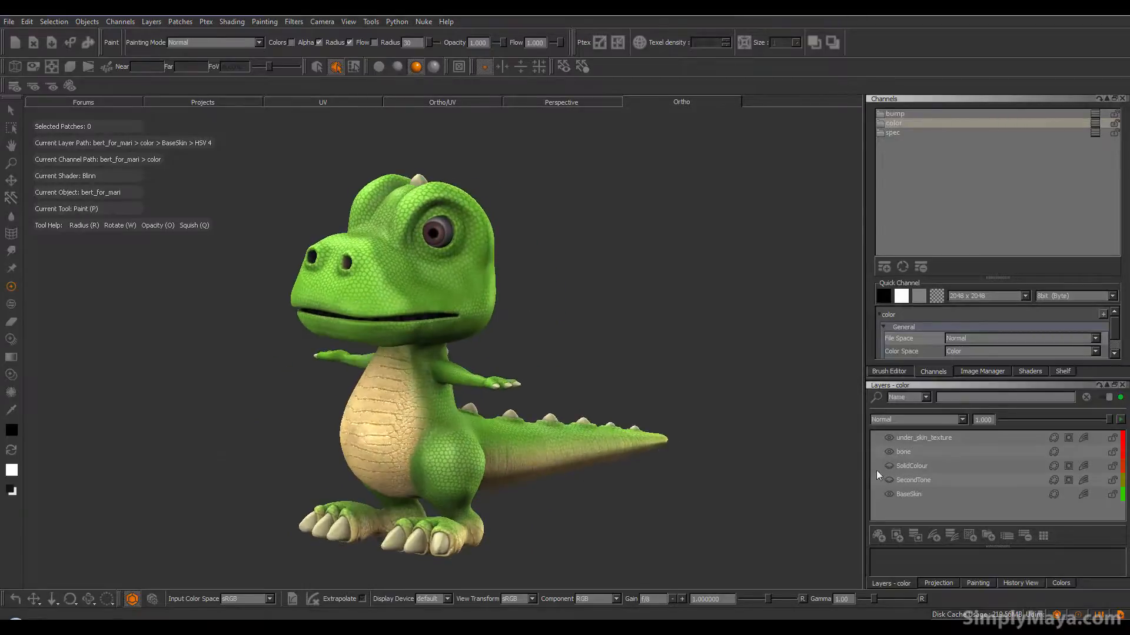
{"action": "left_click", "coordinate": [888, 452]}
{"action": "mouse_move", "coordinate": [506, 388]}
{"action": "middle_mouse_down", "text": "alt"}
{"action": "mouse_move", "coordinate": [524, 398]}
{"action": "mouse_move", "coordinate": [479, 375]}
{"action": "middle_mouse_up", "text": "alt"}
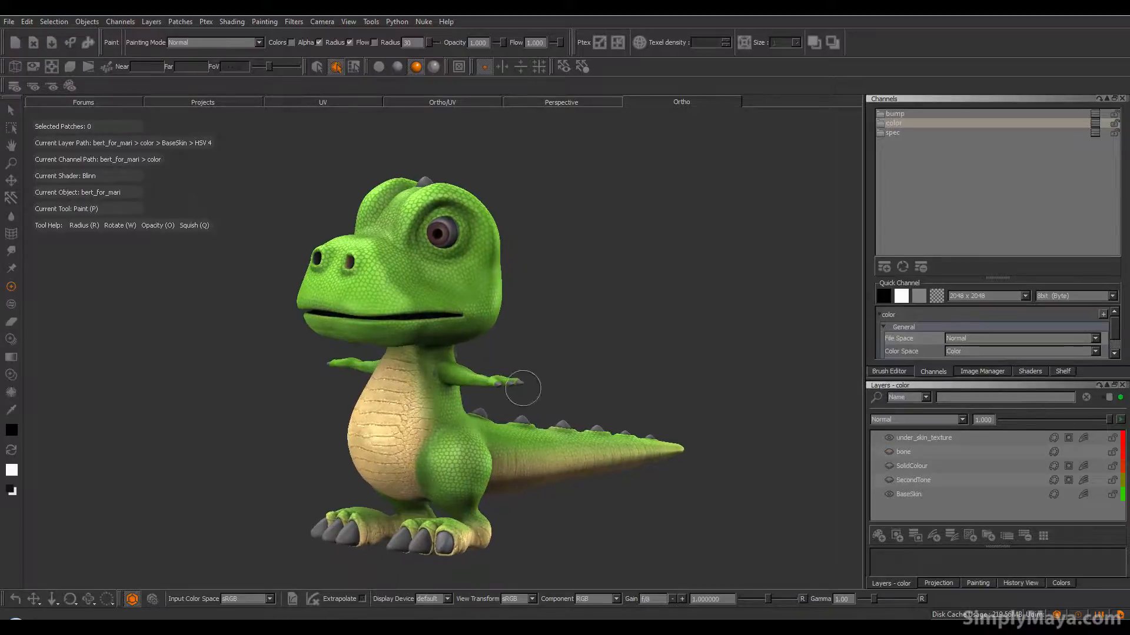
Toggle the under_skin_texture and BaseSkin layers off and on to see what each contributes
{"action": "left_click", "coordinate": [889, 438]}
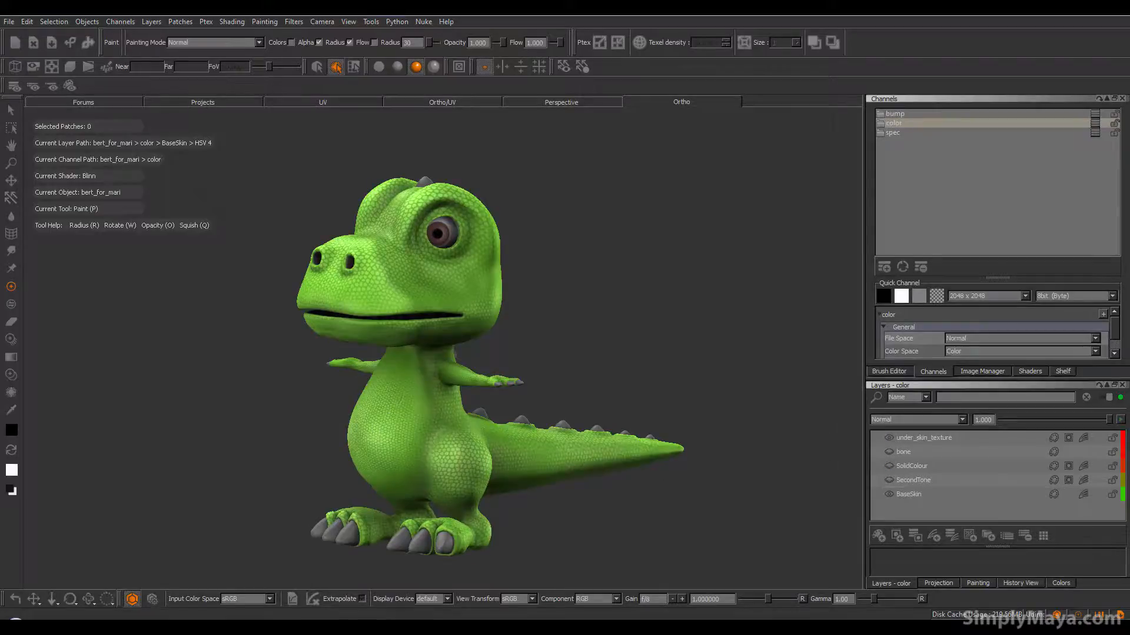
{"action": "left_click", "coordinate": [889, 438]}
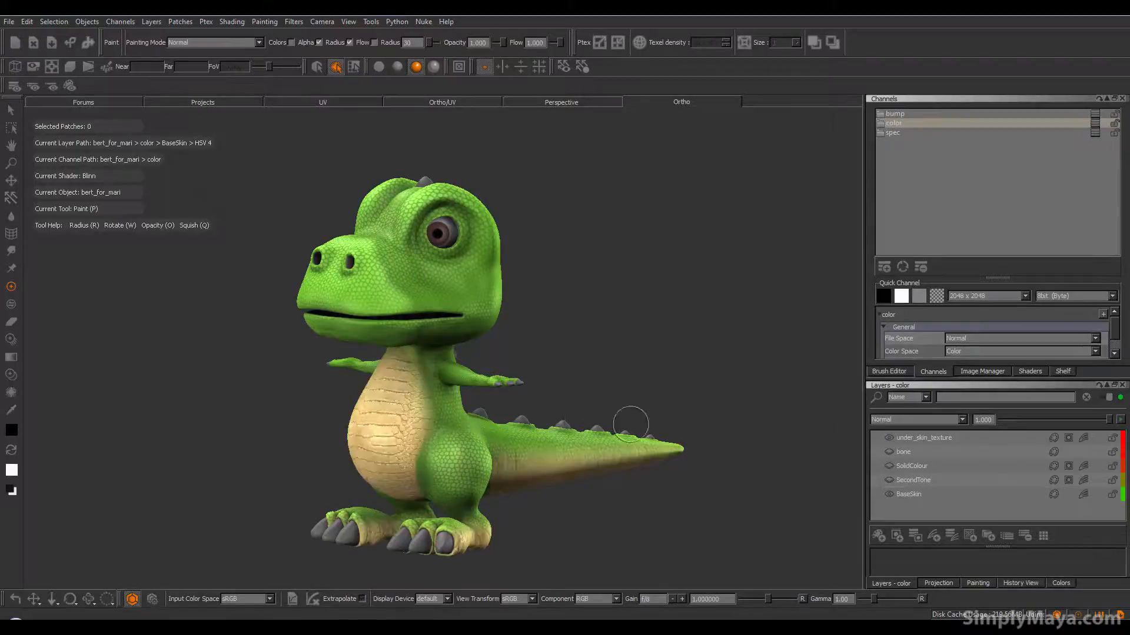
{"action": "left_click", "coordinate": [888, 494]}
{"action": "left_click", "coordinate": [889, 495]}
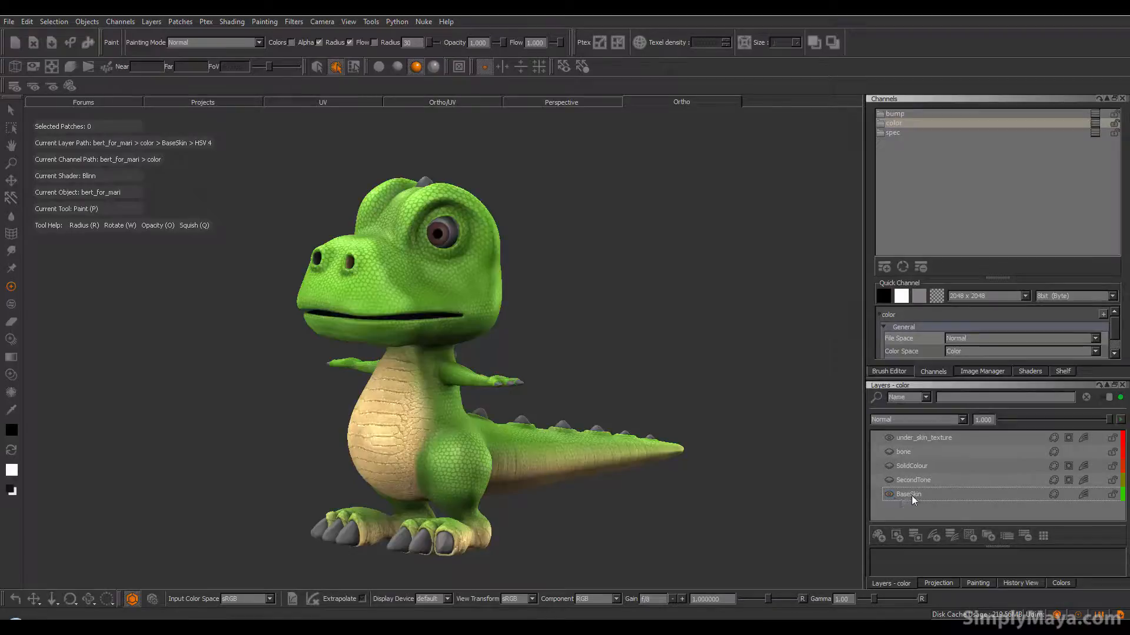
Select the under_skin_texture and BaseSkin layers together and duplicate them within the color channel
{"action": "left_click", "coordinate": [919, 440]}
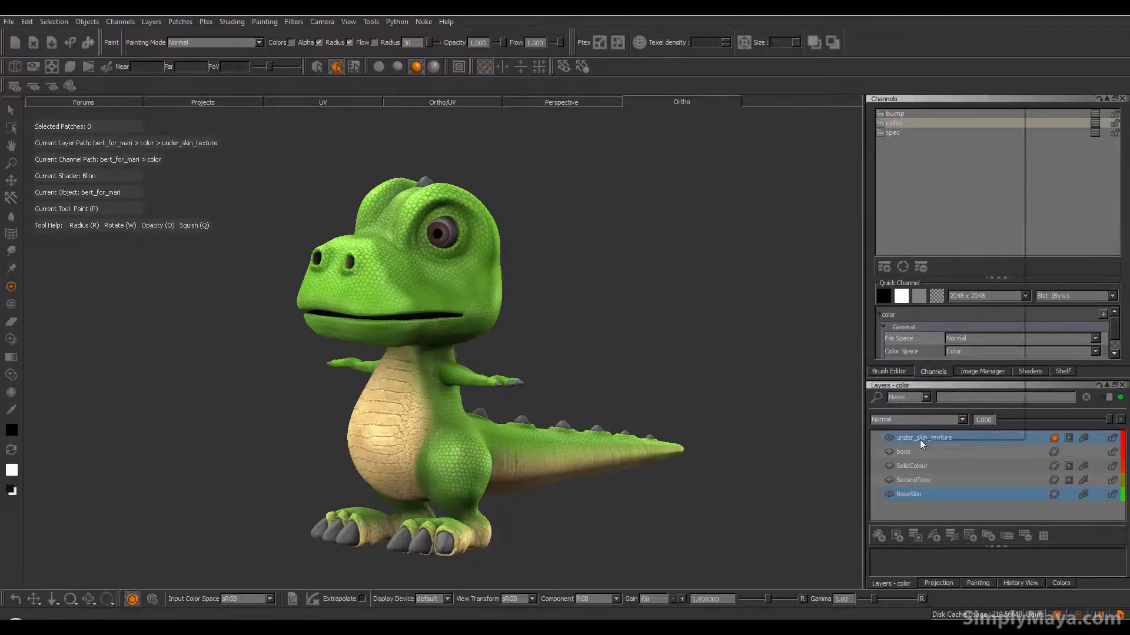
{"action": "right_click", "coordinate": [921, 440]}
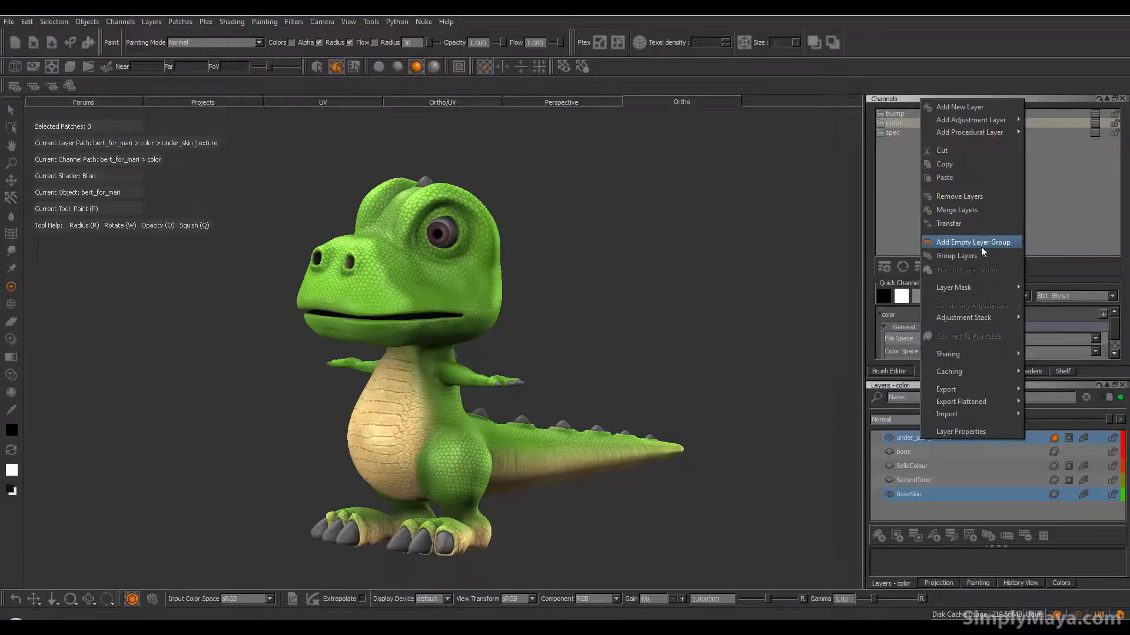
{"action": "mouse_move", "coordinate": [996, 356]}
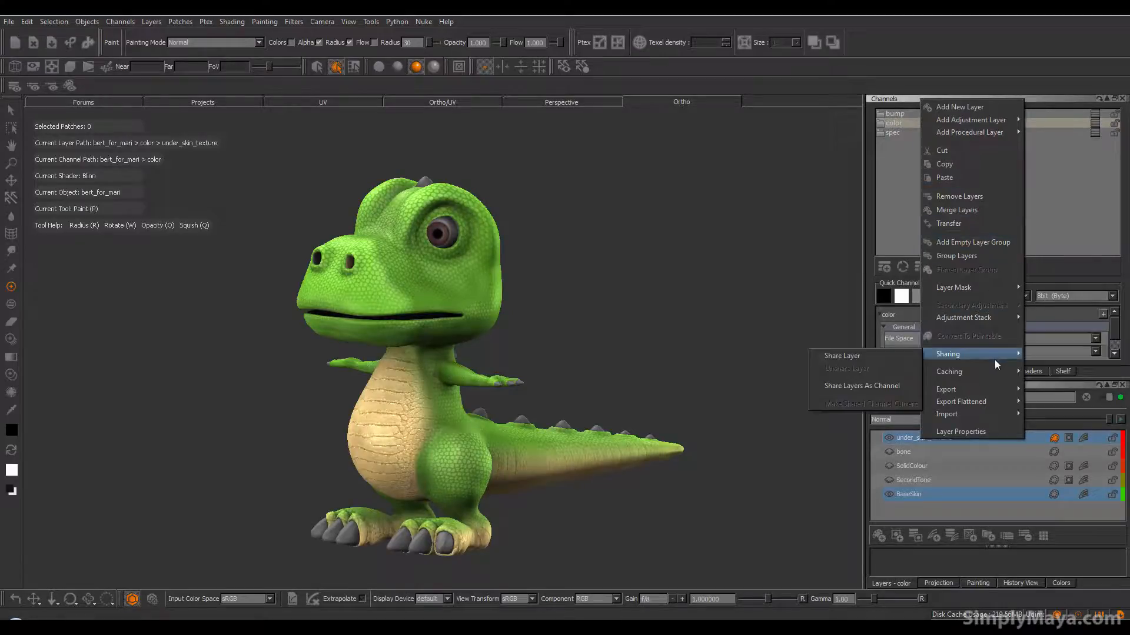
{"action": "left_click", "coordinate": [905, 439]}
{"action": "left_click", "coordinate": [910, 495]}
{"action": "key", "text": "ctrl+d"}
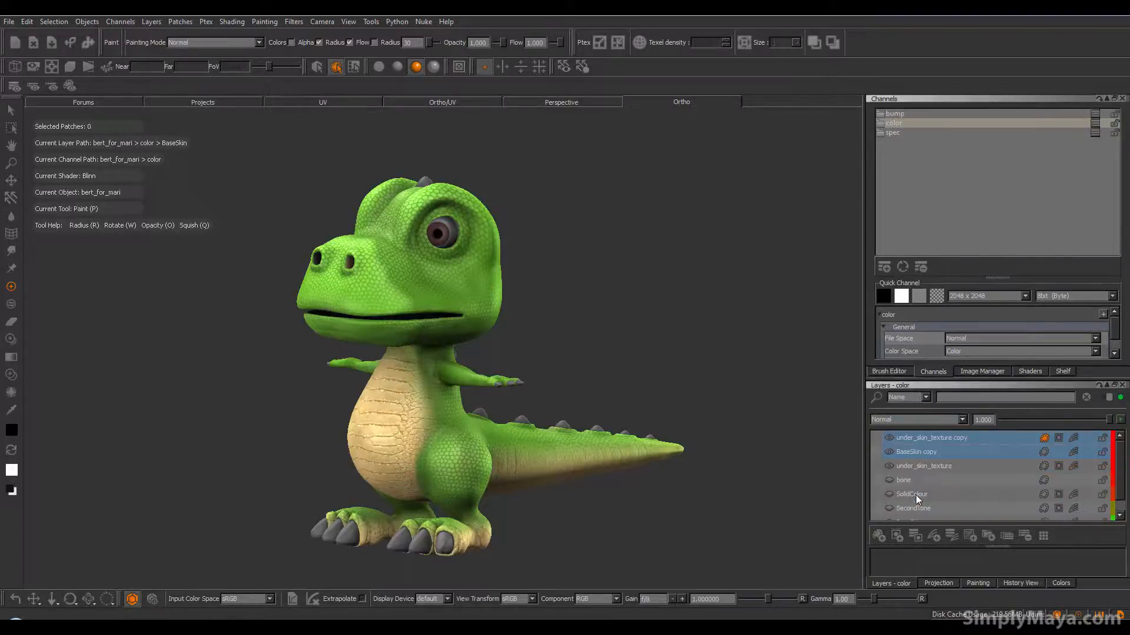
Merge the under_skin_texture copy and BaseSkin copy layers into one layer in the color channel
{"action": "left_click", "coordinate": [917, 452]}
{"action": "left_click", "coordinate": [920, 441], "text": "shift"}
{"action": "scroll", "coordinate": [931, 474], "scroll_direction": "down", "scroll_amount": 1}
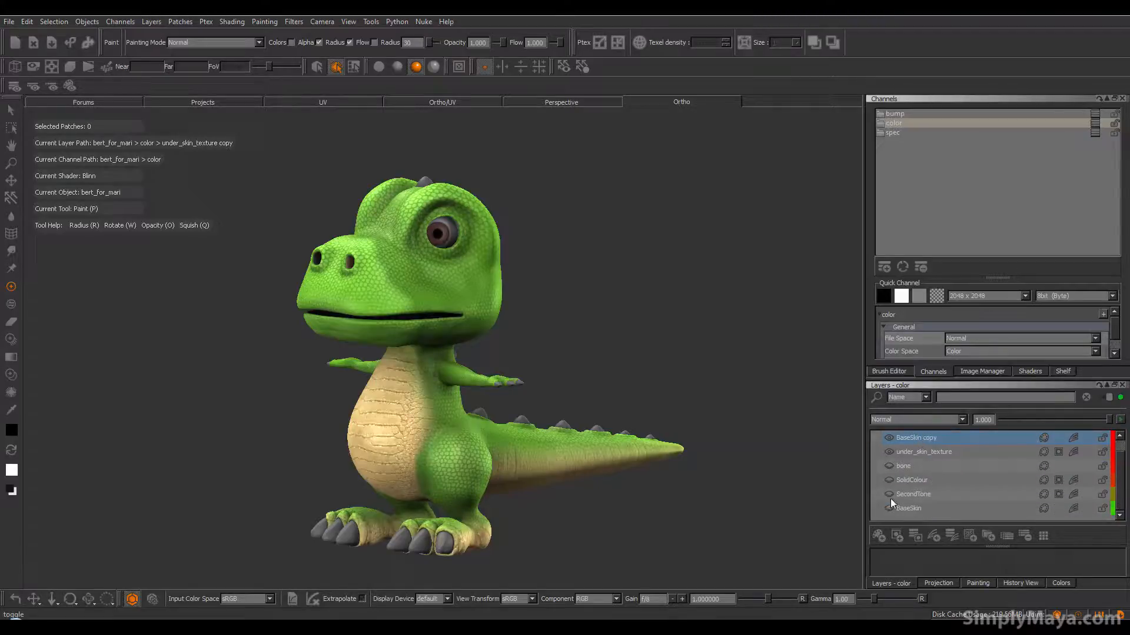
{"action": "scroll", "coordinate": [939, 462], "scroll_direction": "up", "scroll_amount": 1}
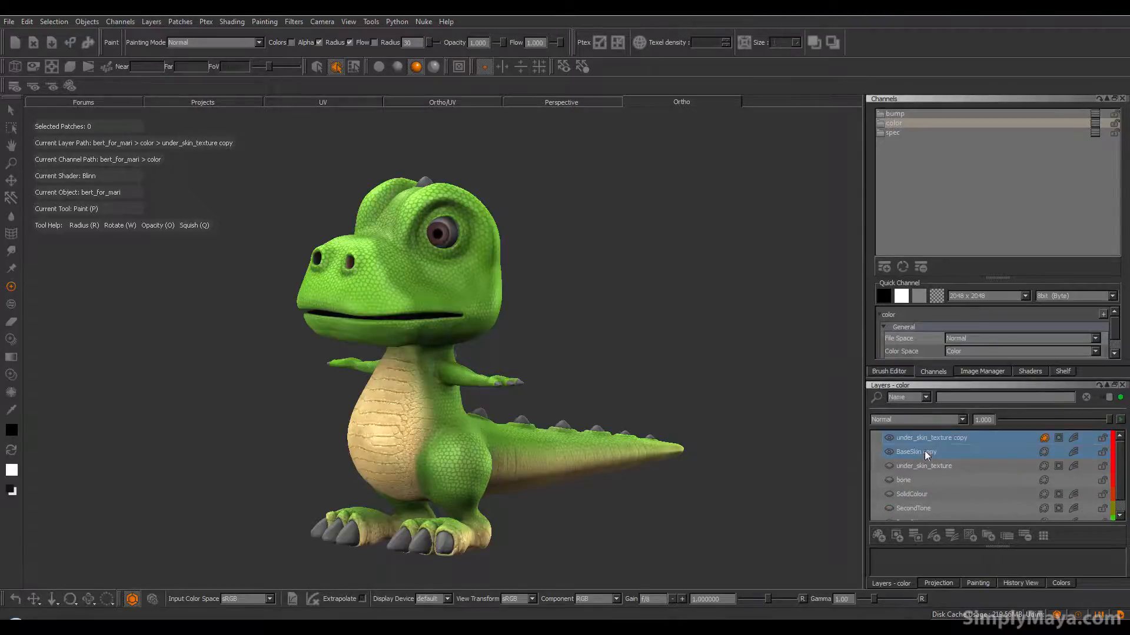
{"action": "left_click", "coordinate": [145, 22]}
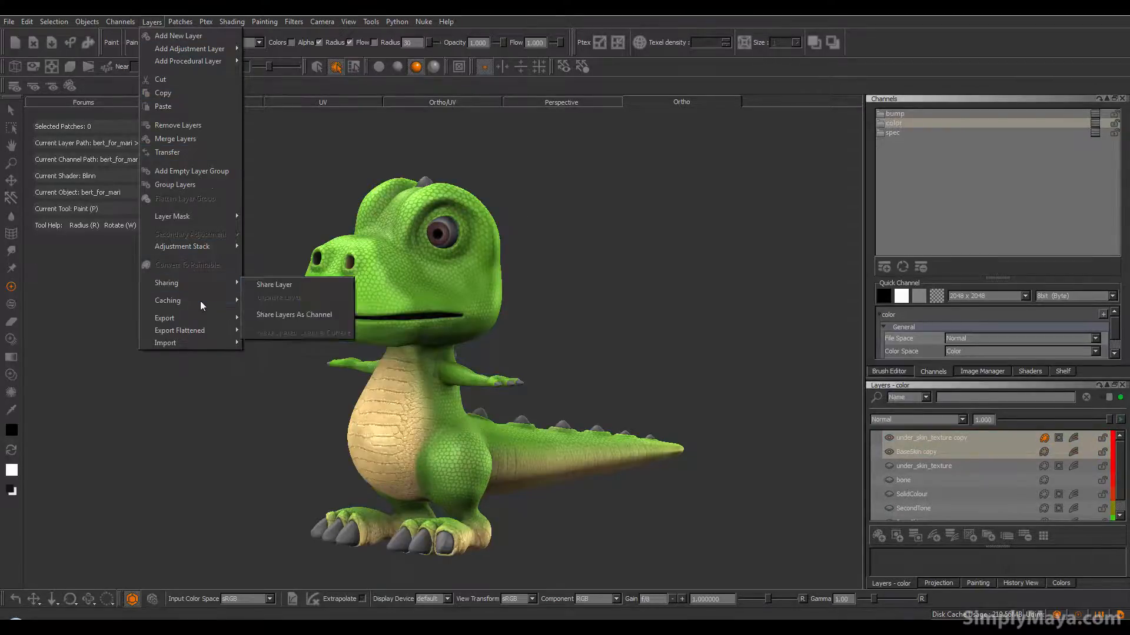
{"action": "mouse_move", "coordinate": [198, 302]}
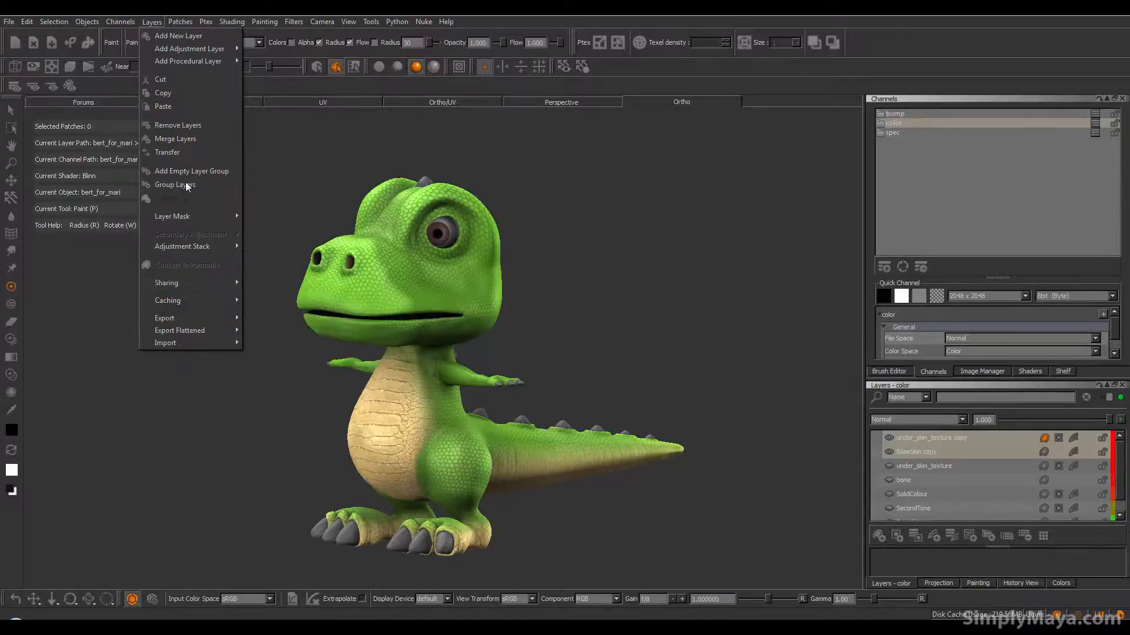
{"action": "left_click", "coordinate": [193, 140]}
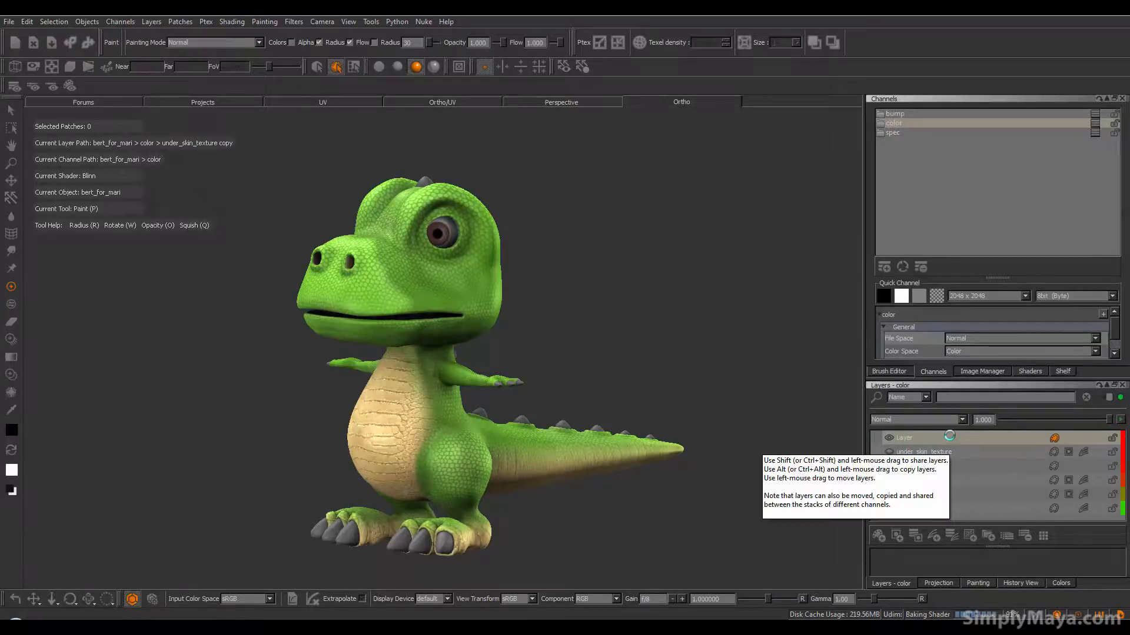
Rename the merged layer as bump_temp
{"action": "double_click", "coordinate": [919, 438]}
{"action": "type", "text": "blin"}
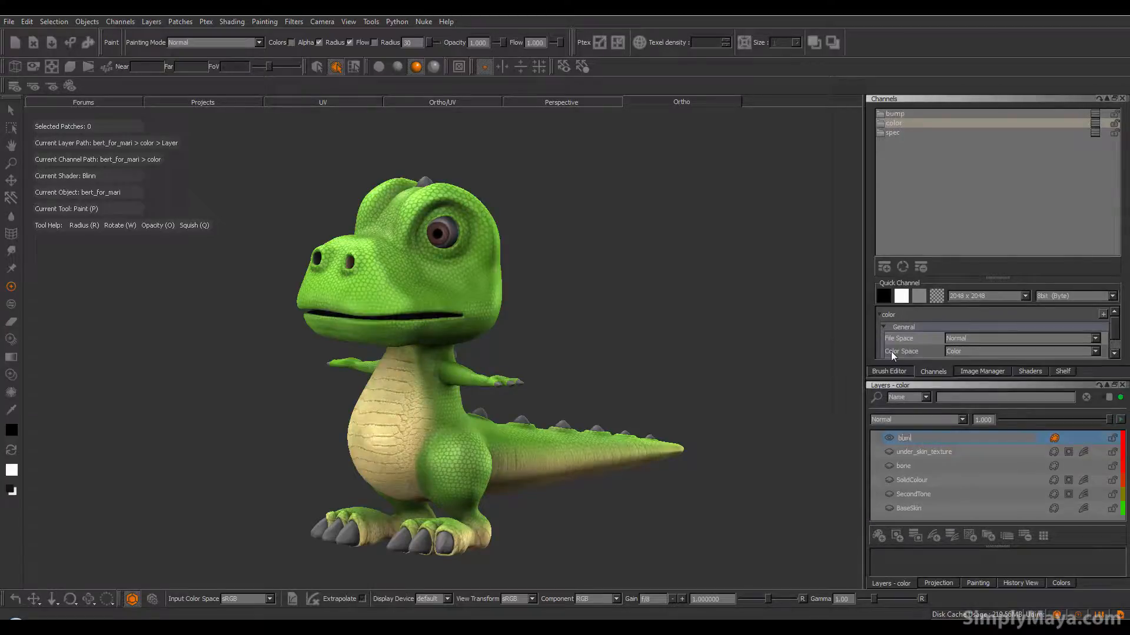
{"action": "type", "text": "_temp"}
{"action": "key", "text": "Return"}
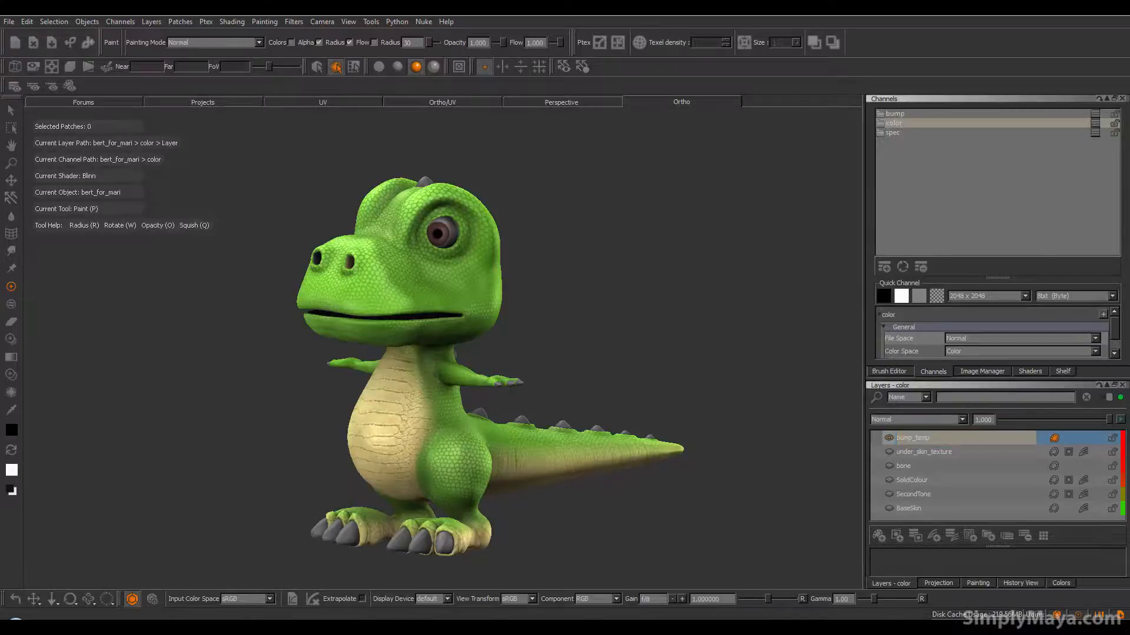
Copy the bump_temp layer into the bump channel and remove that channel's Base layer
{"action": "left_click", "coordinate": [970, 438]}
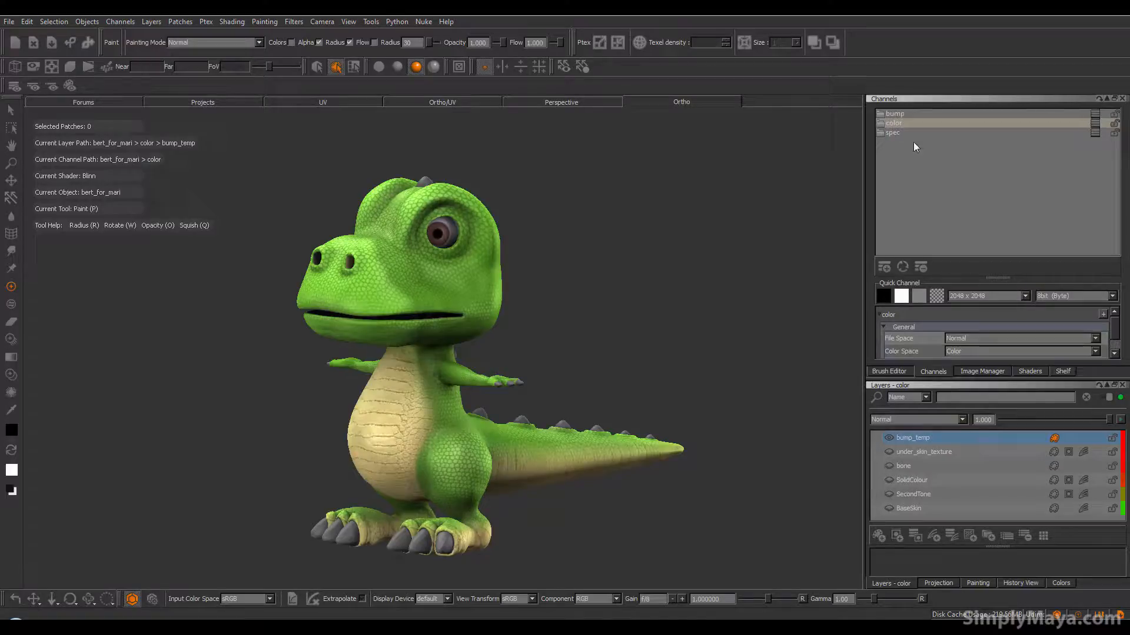
{"action": "left_click", "coordinate": [896, 113]}
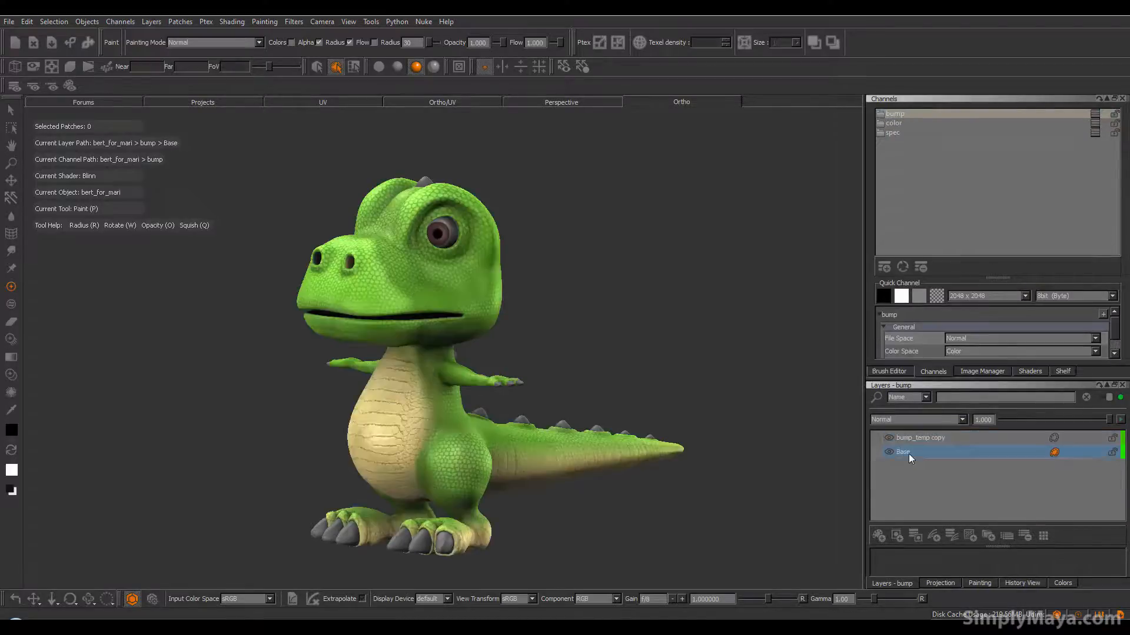
{"action": "left_click", "coordinate": [974, 439]}
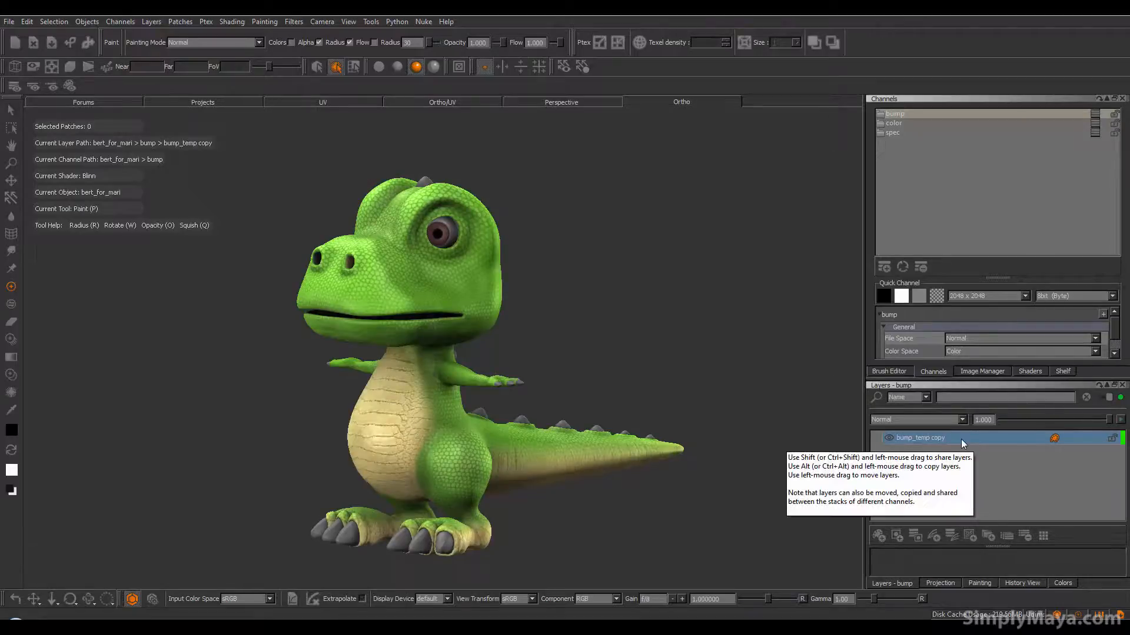
Add an HSV adjustment to the bump_temp copy layer and open the layer's adjustment stack
{"action": "left_click_drag", "start_coordinate": [580, 224], "coordinate": [537, 270], "text": "alt"}
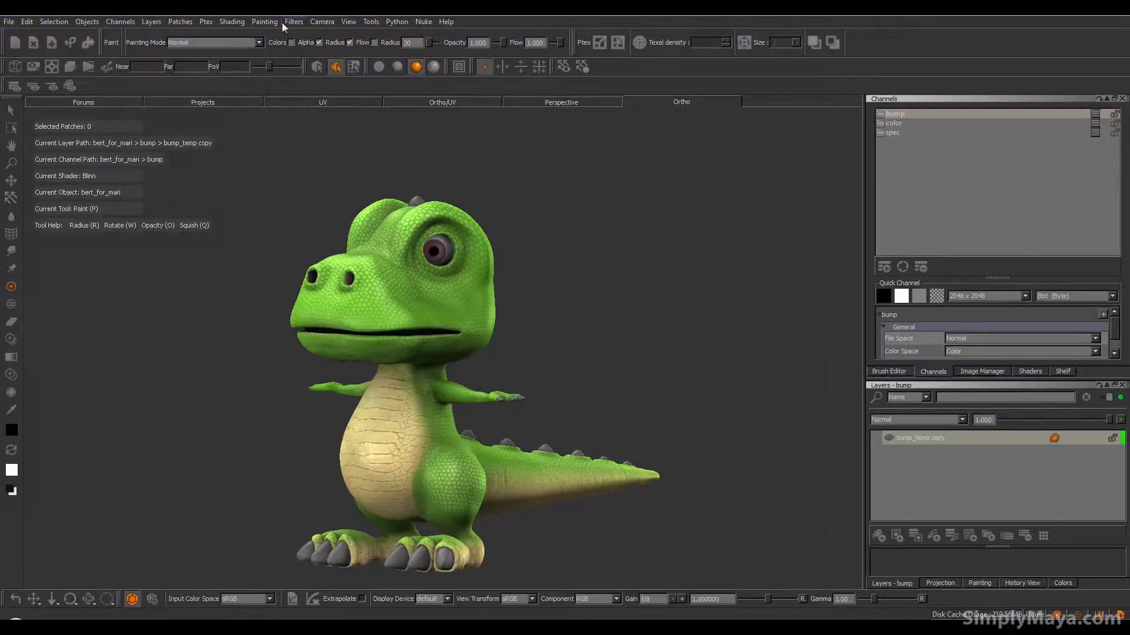
{"action": "left_click", "coordinate": [950, 535]}
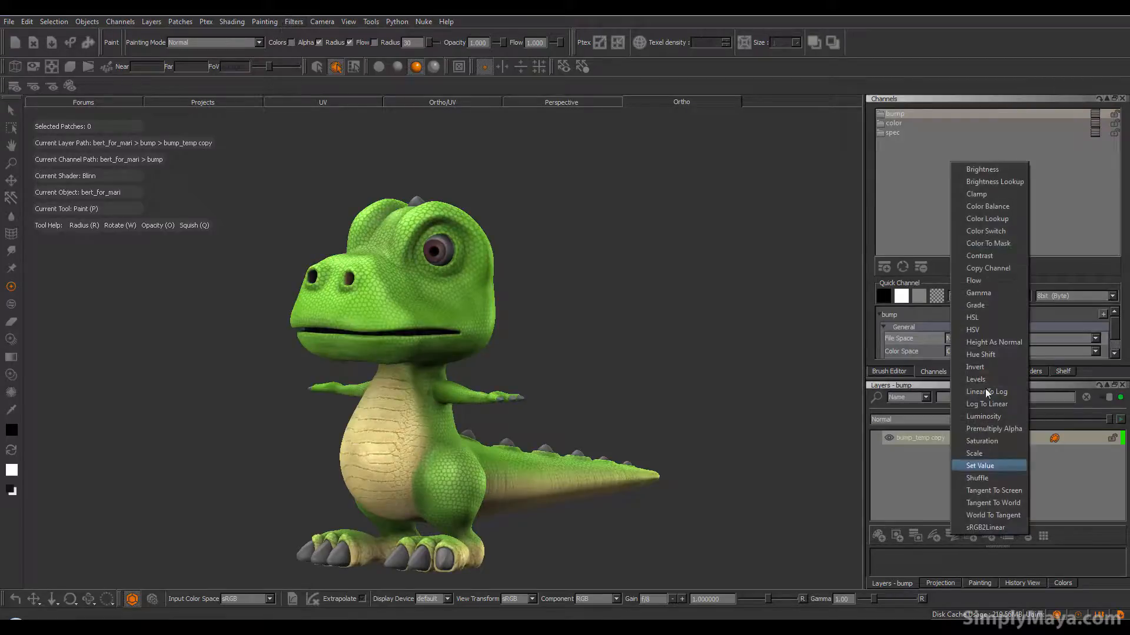
{"action": "left_click", "coordinate": [997, 328]}
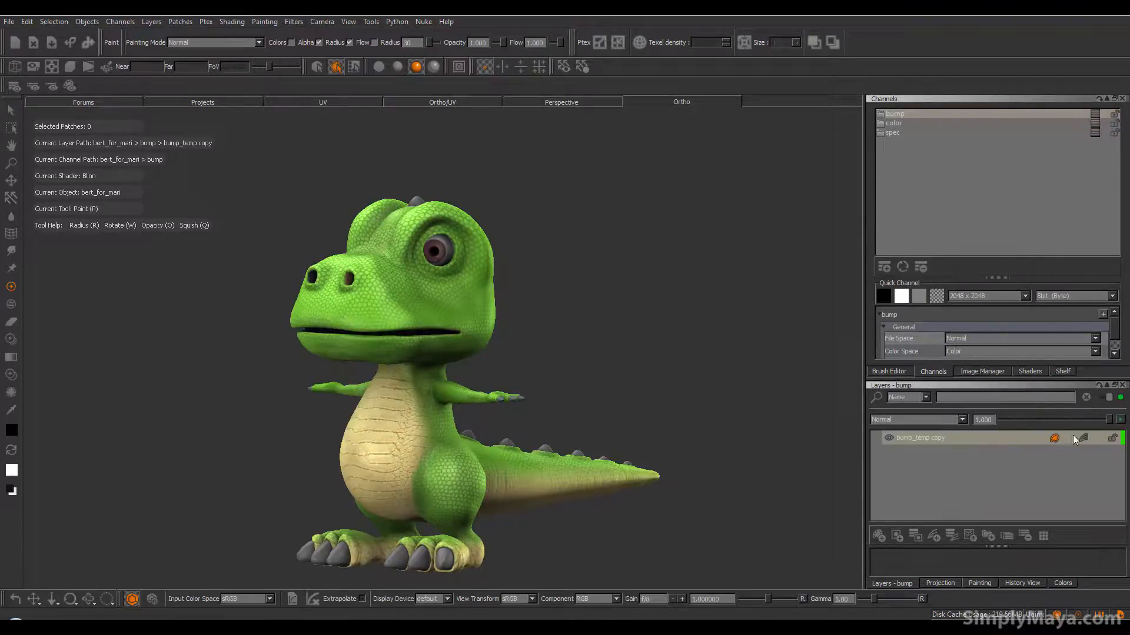
{"action": "left_click", "coordinate": [1083, 438]}
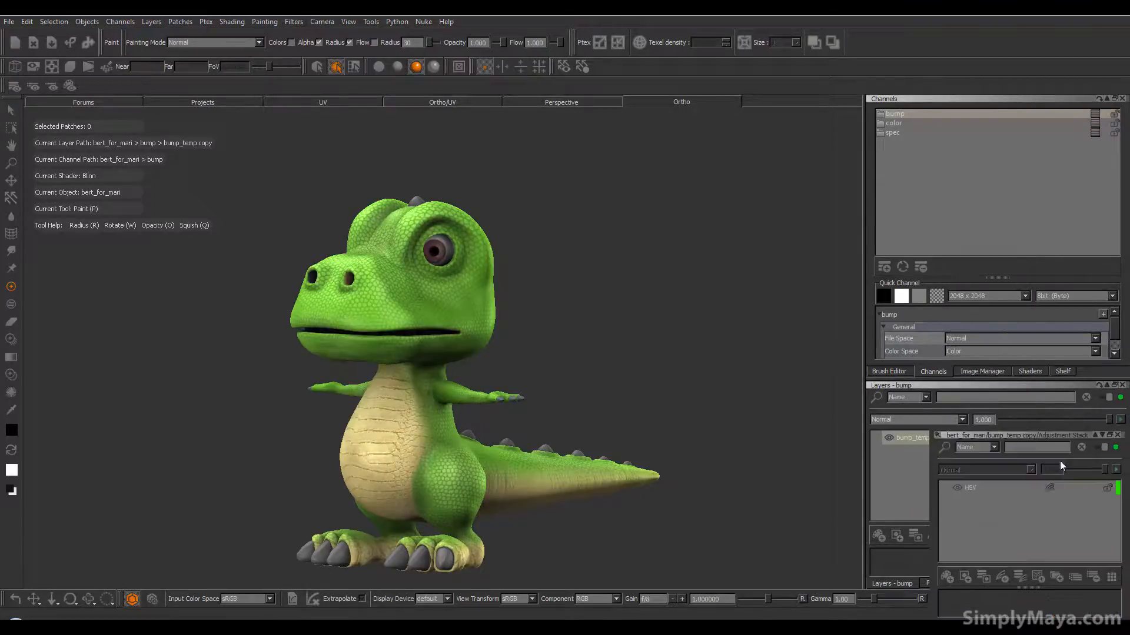
Set the HSV adjustment's Saturation Scale to 0 to turn the bump texture grayscale
{"action": "left_click", "coordinate": [970, 489]}
{"action": "left_click_drag", "start_coordinate": [977, 436], "coordinate": [727, 182]}
{"action": "left_click_drag", "start_coordinate": [772, 469], "coordinate": [752, 396]}
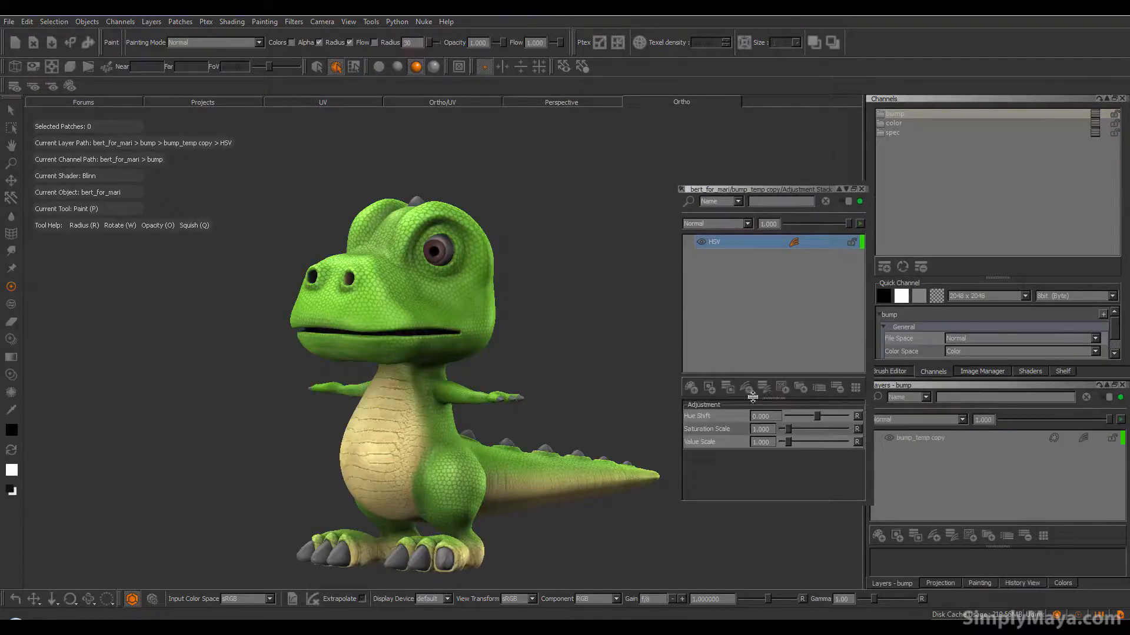
{"action": "left_click_drag", "start_coordinate": [788, 433], "coordinate": [691, 427]}
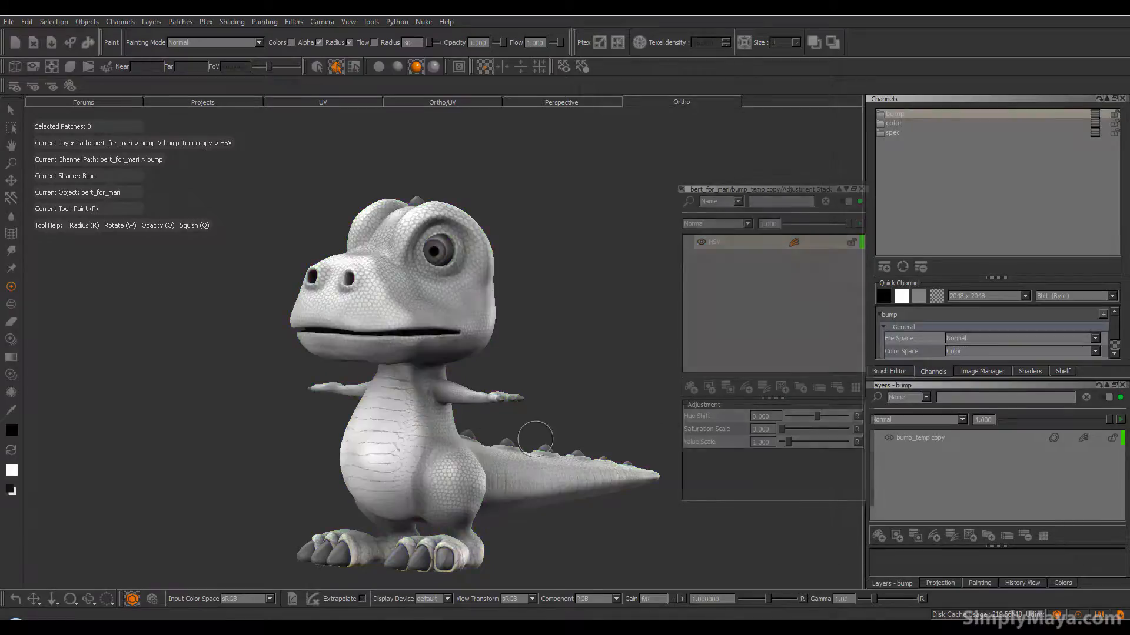
{"action": "left_click_drag", "start_coordinate": [503, 380], "coordinate": [410, 463], "text": "alt"}
{"action": "middle_click_drag", "start_coordinate": [411, 463], "coordinate": [356, 469], "text": "alt"}
{"action": "left_click_drag", "start_coordinate": [359, 467], "coordinate": [416, 409], "text": "alt"}
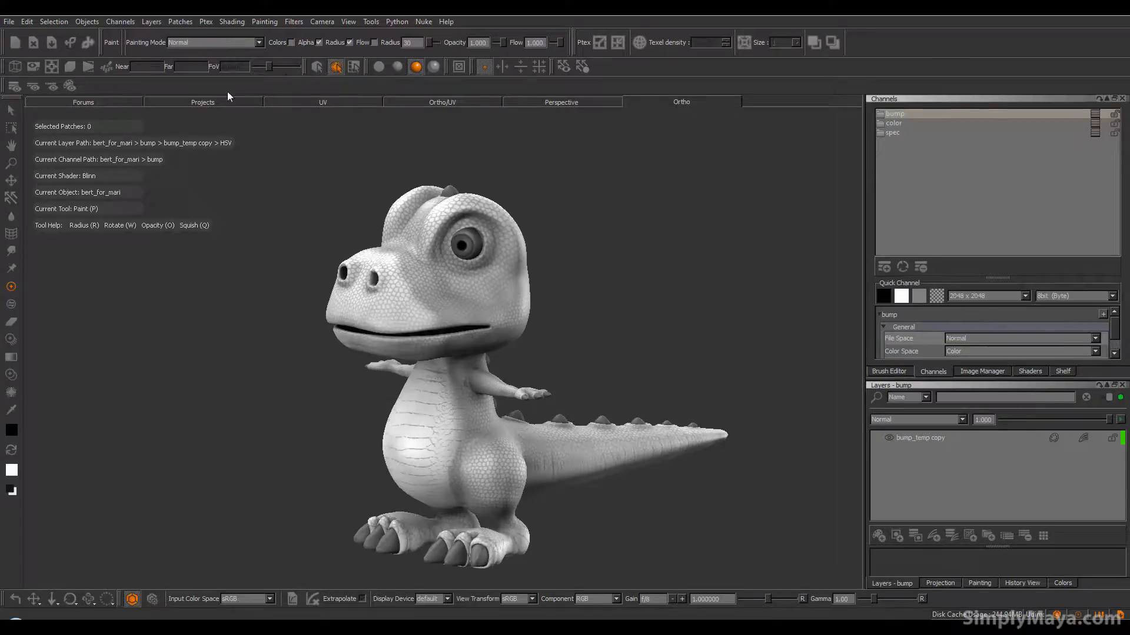
Switch to the UV view with the bump channel's patches in sight
{"action": "left_click", "coordinate": [310, 102]}
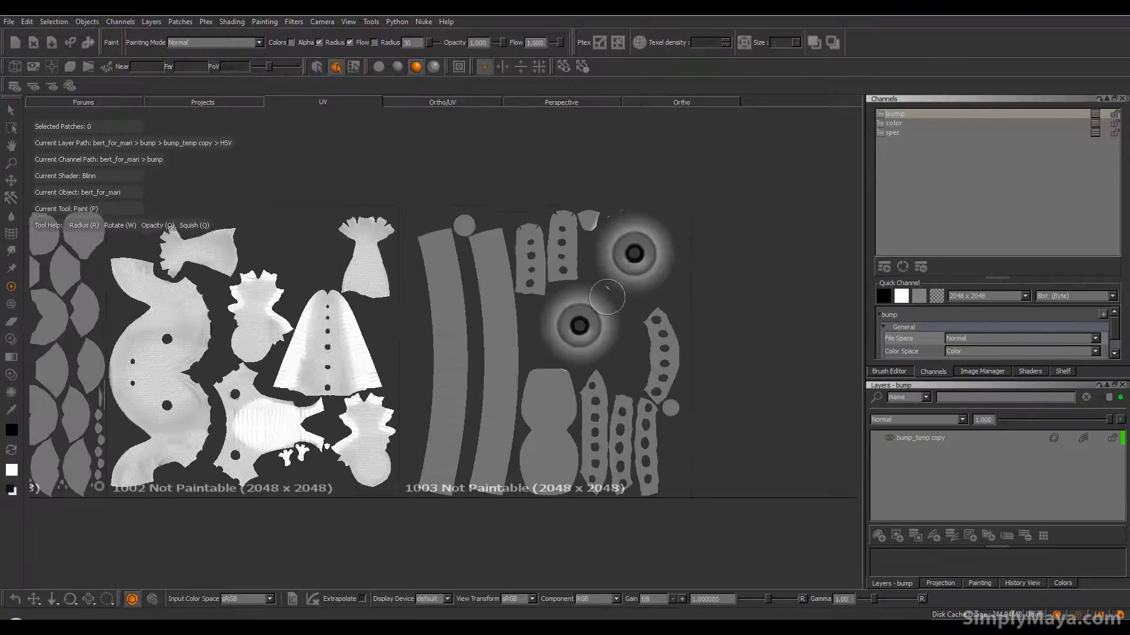
{"action": "mouse_move", "coordinate": [478, 263]}
{"action": "middle_mouse_down", "text": "alt"}
{"action": "mouse_move", "coordinate": [709, 271]}
{"action": "mouse_move", "coordinate": [519, 288]}
{"action": "mouse_move", "coordinate": [564, 298]}
{"action": "middle_mouse_up", "text": "alt"}
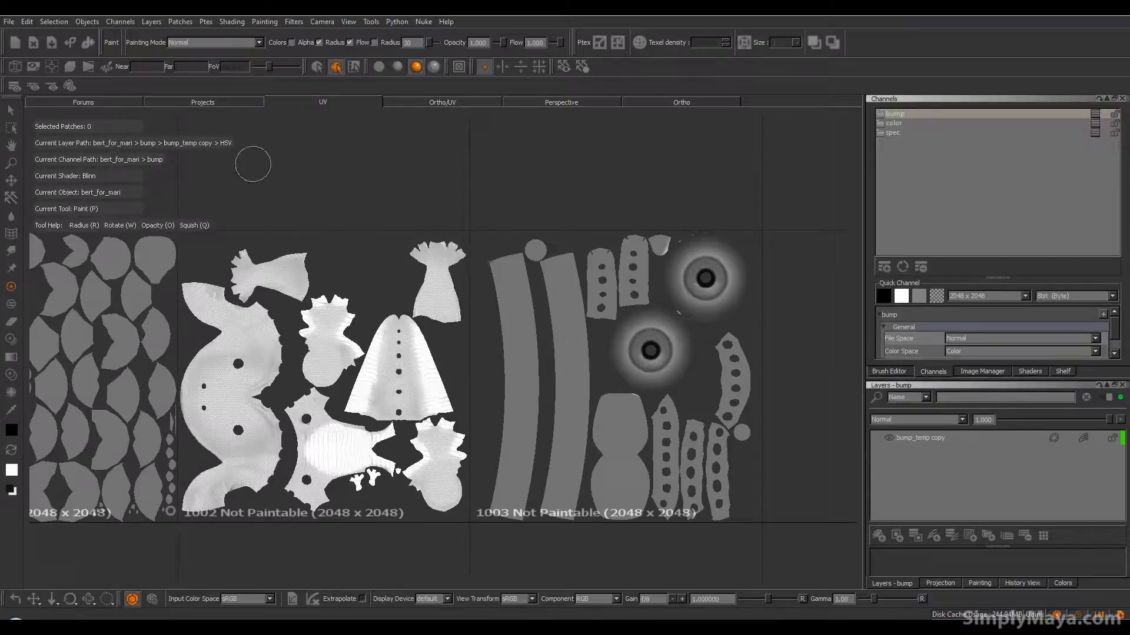
{"action": "middle_click_drag", "start_coordinate": [525, 237], "coordinate": [529, 205], "text": "alt"}
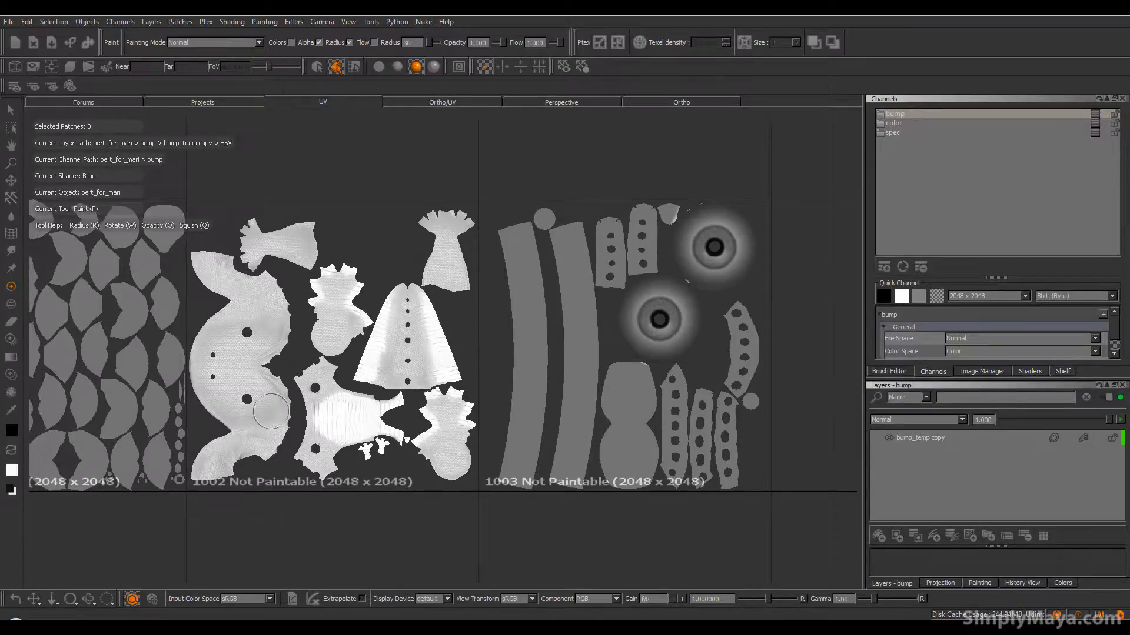
Try to fill patch 1003 and the patch preceding 1002 with white while the HSV adjustment is active
{"action": "key", "text": "s"}
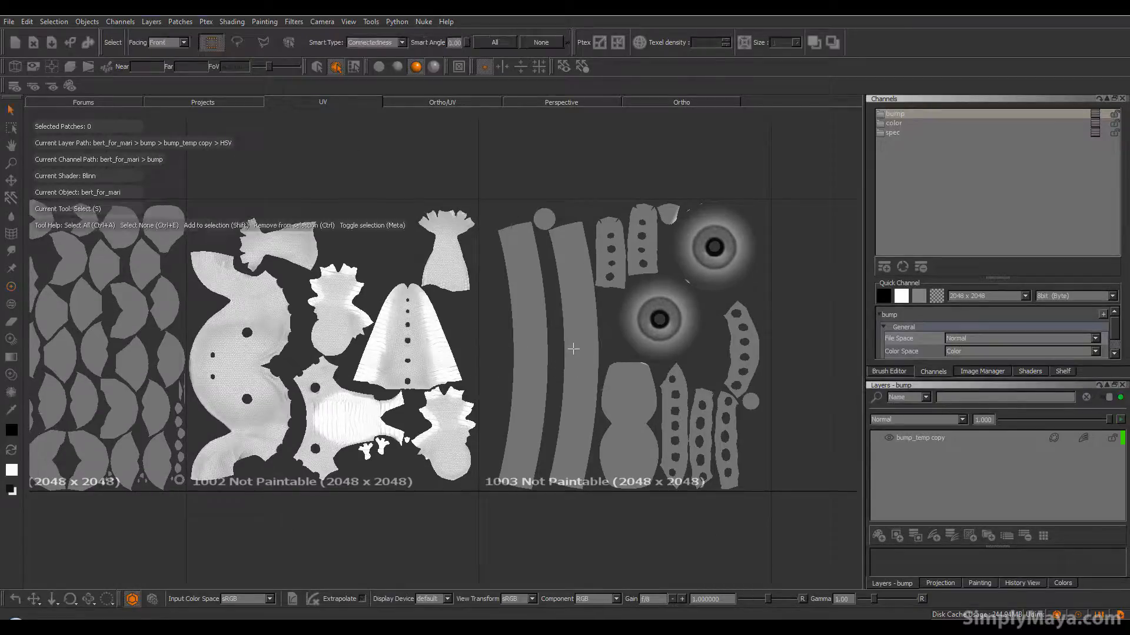
{"action": "left_click", "coordinate": [580, 324]}
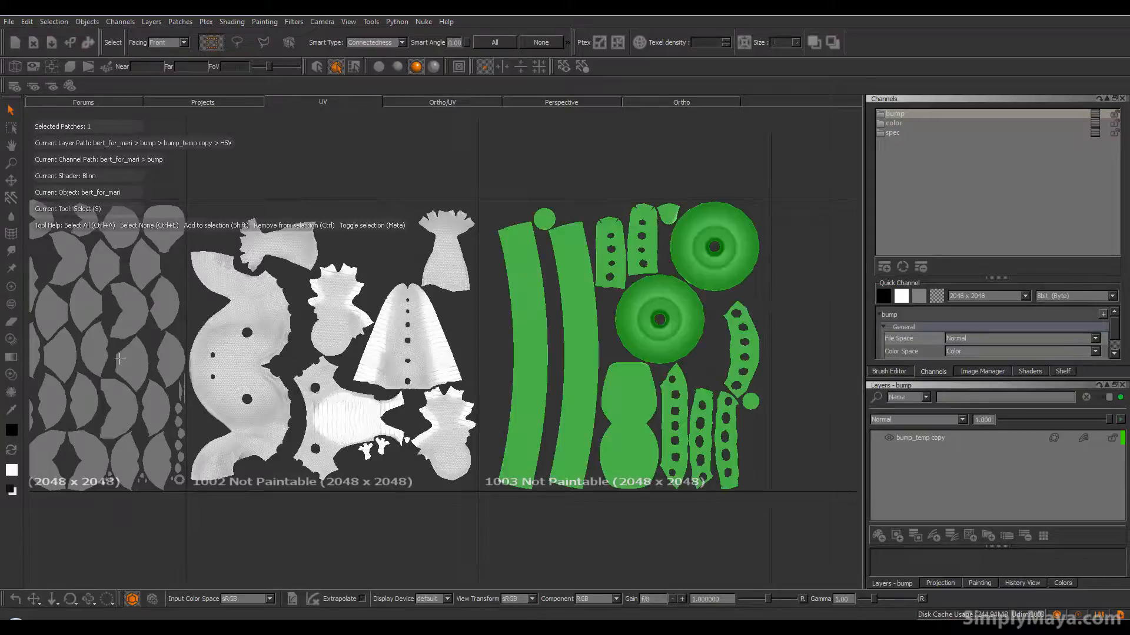
{"action": "left_click", "coordinate": [125, 360], "text": "shift"}
{"action": "key", "text": "p"}
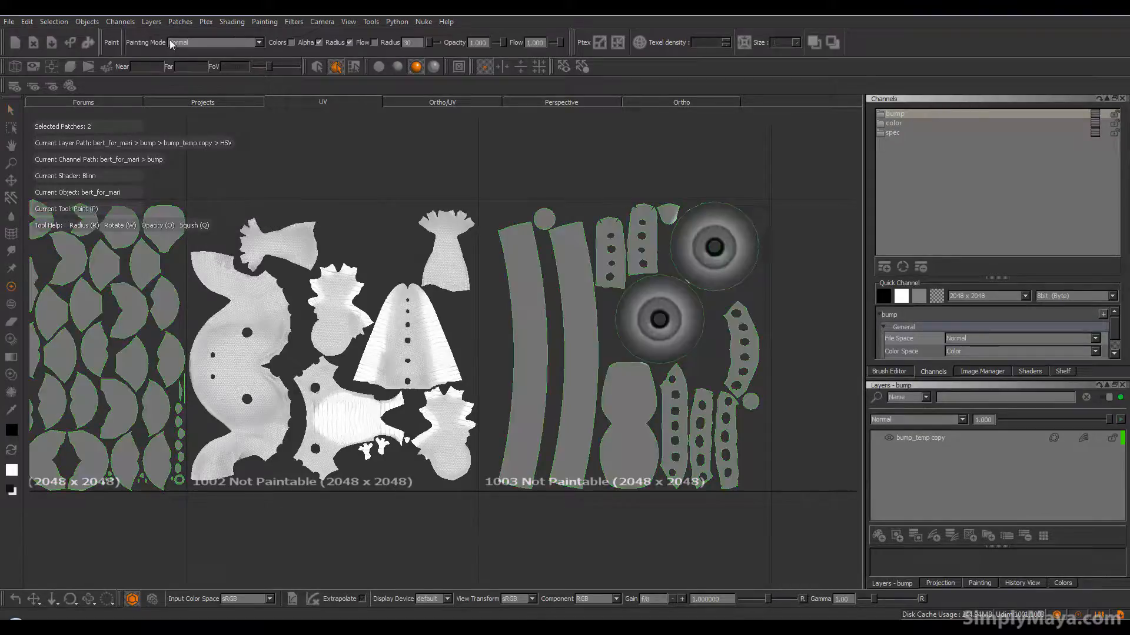
{"action": "left_click", "coordinate": [181, 22]}
{"action": "mouse_move", "coordinate": [220, 131]}
{"action": "left_click", "coordinate": [339, 162]}
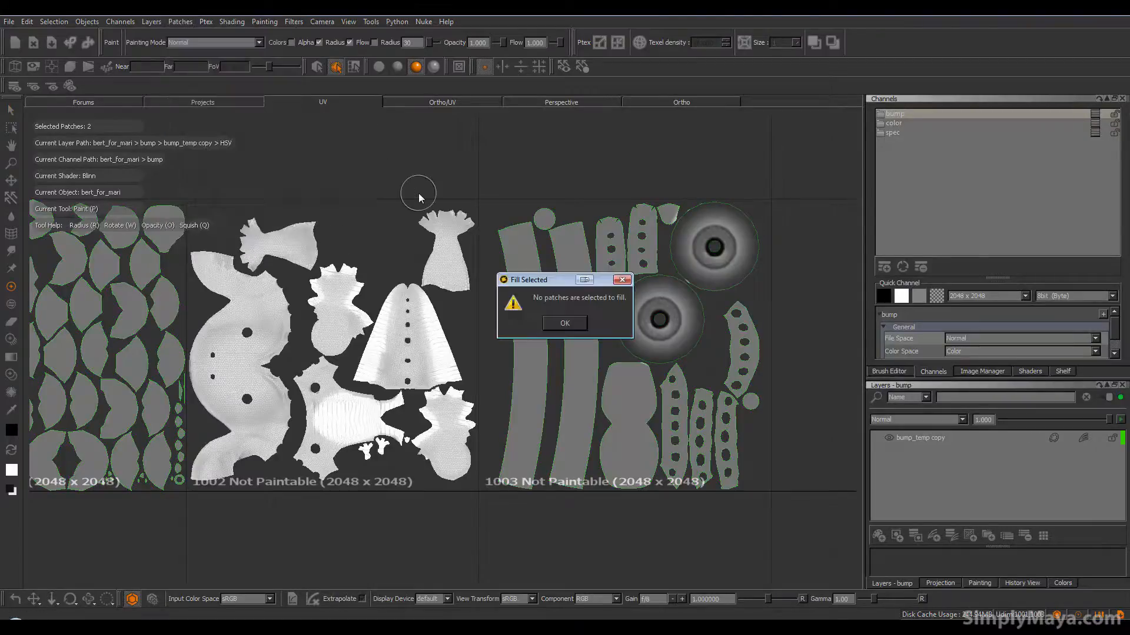
{"action": "left_click", "coordinate": [565, 322]}
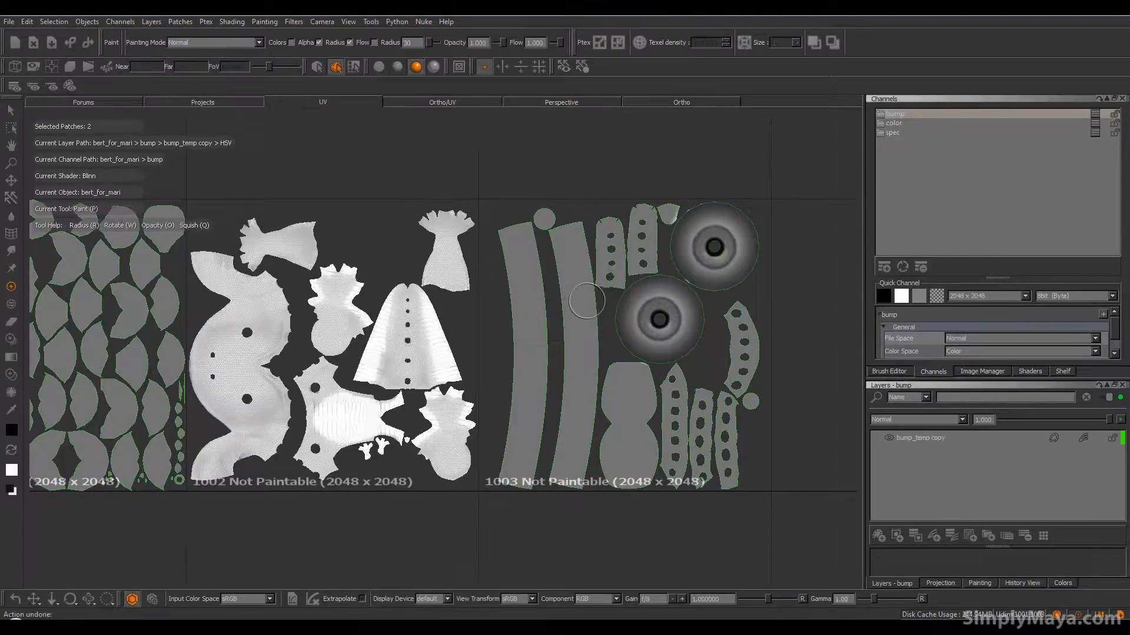
Try the white fill again on patch 1003 alone
{"action": "key", "text": "s"}
{"action": "left_click", "coordinate": [581, 313]}
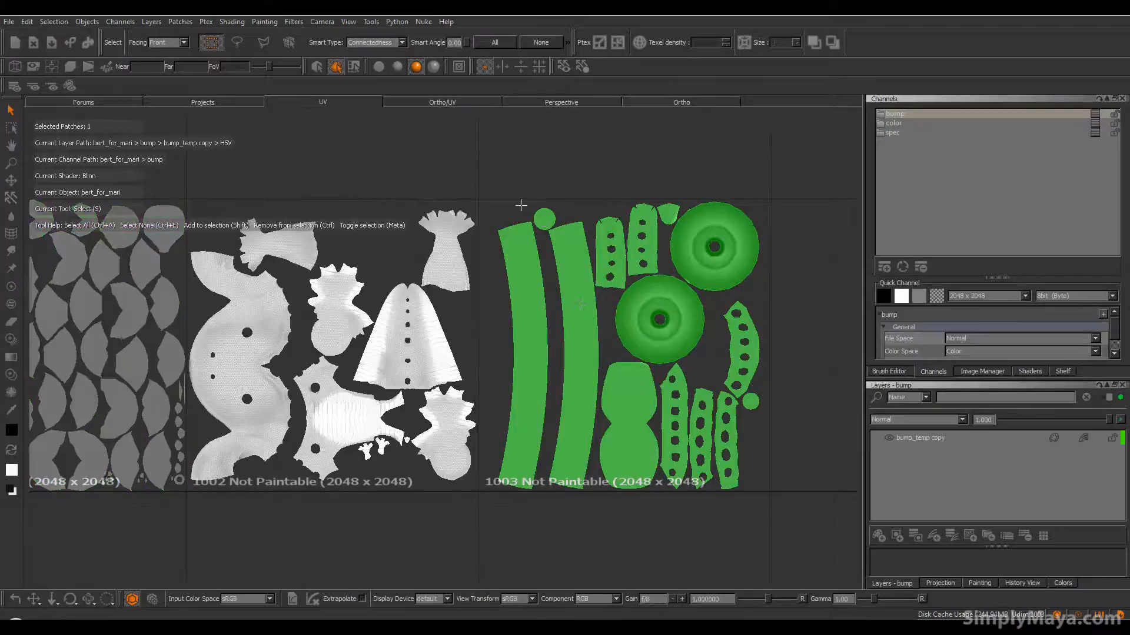
{"action": "key", "text": "p"}
{"action": "left_click", "coordinate": [179, 23]}
{"action": "mouse_move", "coordinate": [212, 128]}
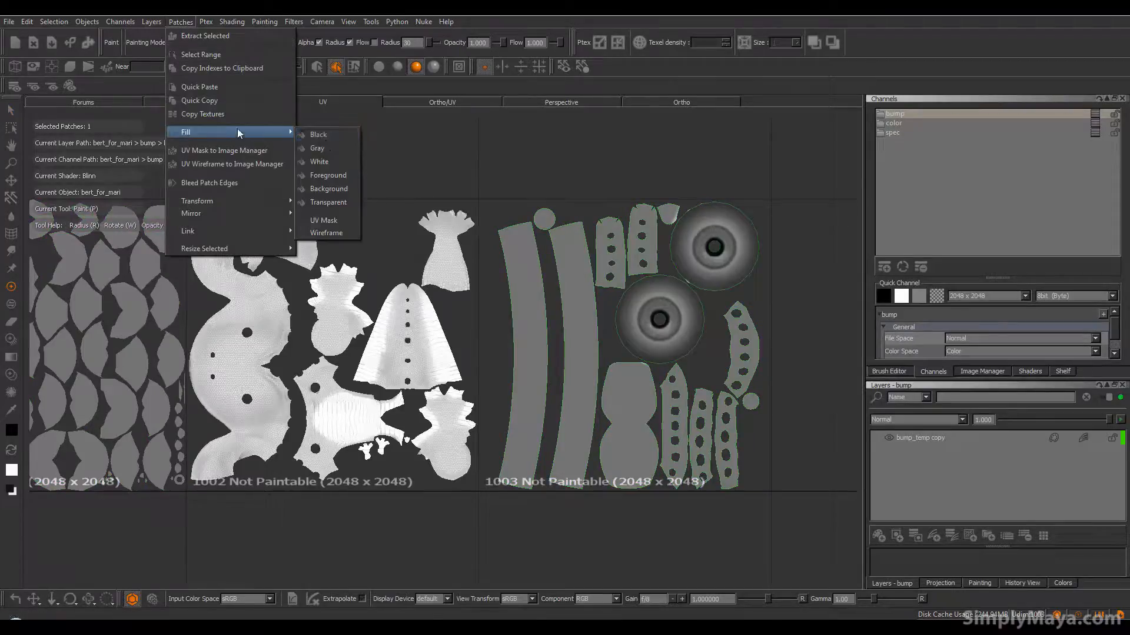
{"action": "left_click", "coordinate": [330, 160]}
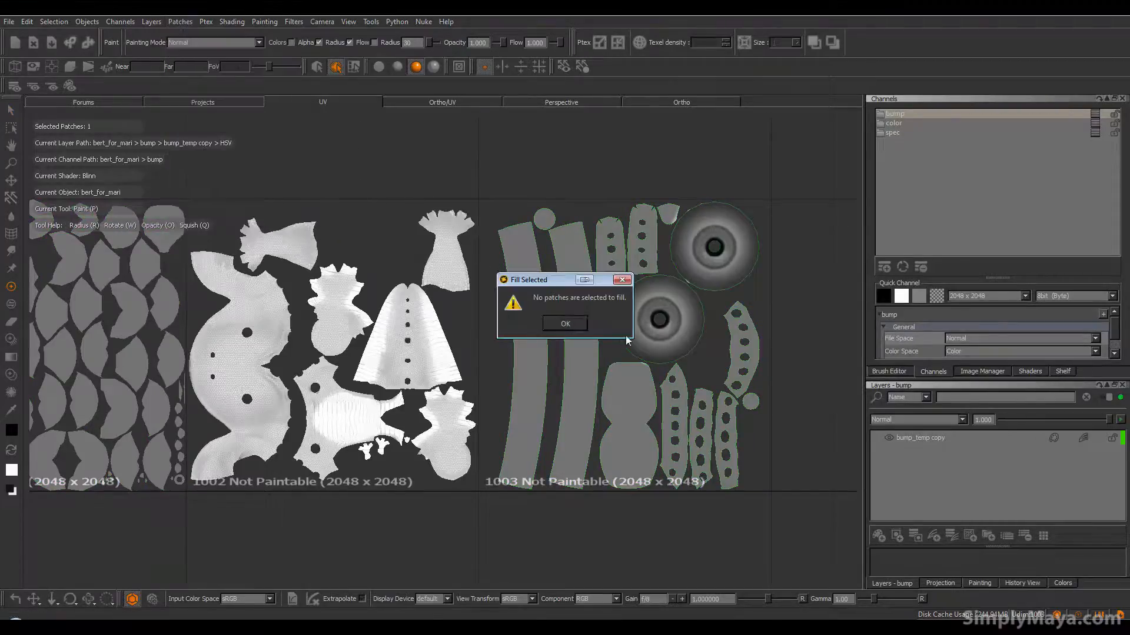
{"action": "left_click", "coordinate": [564, 324]}
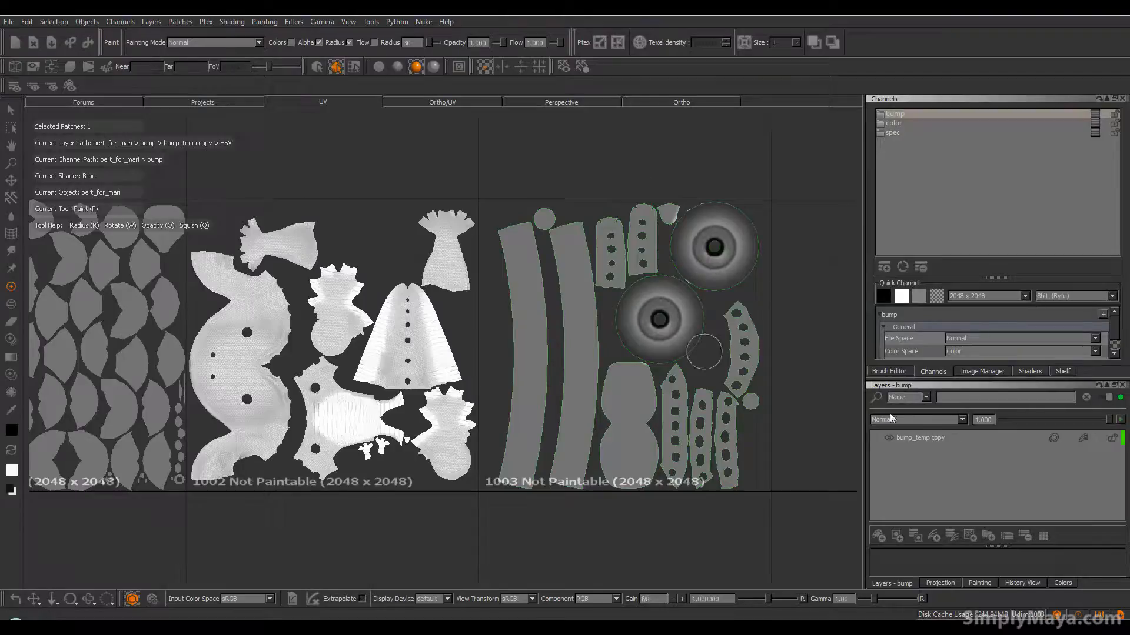
Make the bump_temp copy layer active and fill patch 1003 and the patch preceding 1002 with white
{"action": "left_click", "coordinate": [941, 442]}
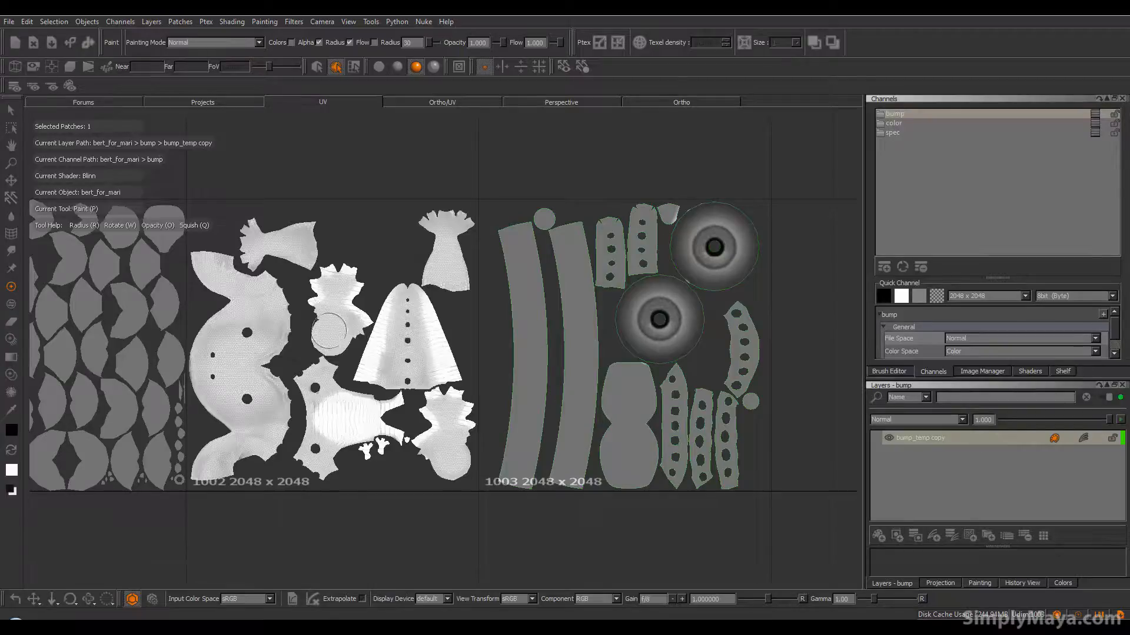
{"action": "key", "text": "s"}
{"action": "left_click", "coordinate": [132, 317]}
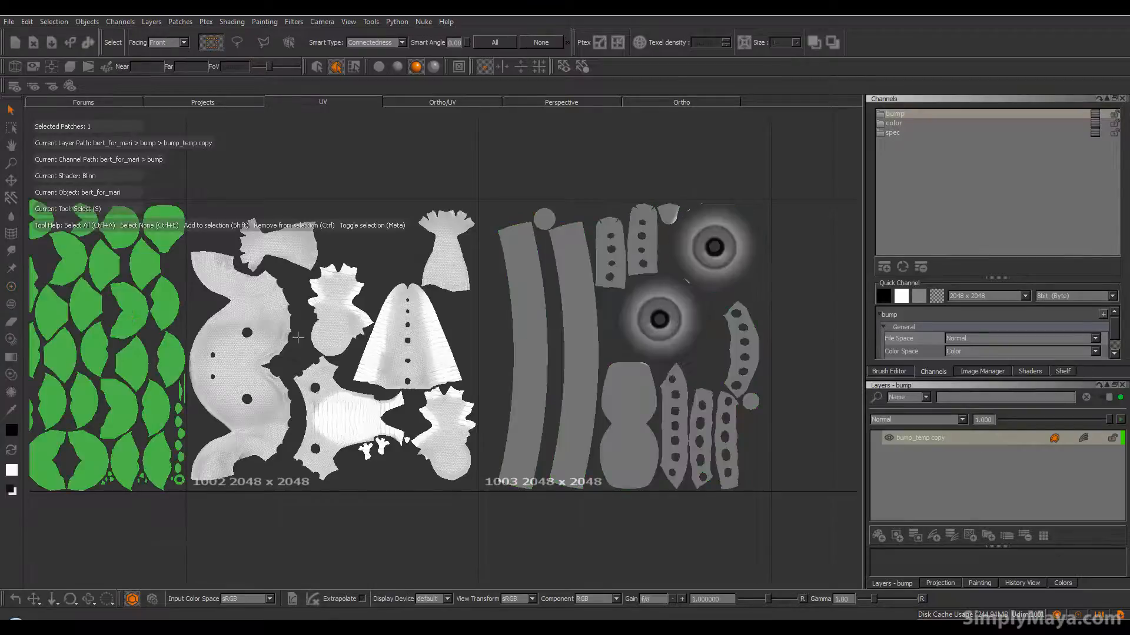
{"action": "left_click", "coordinate": [575, 340]}
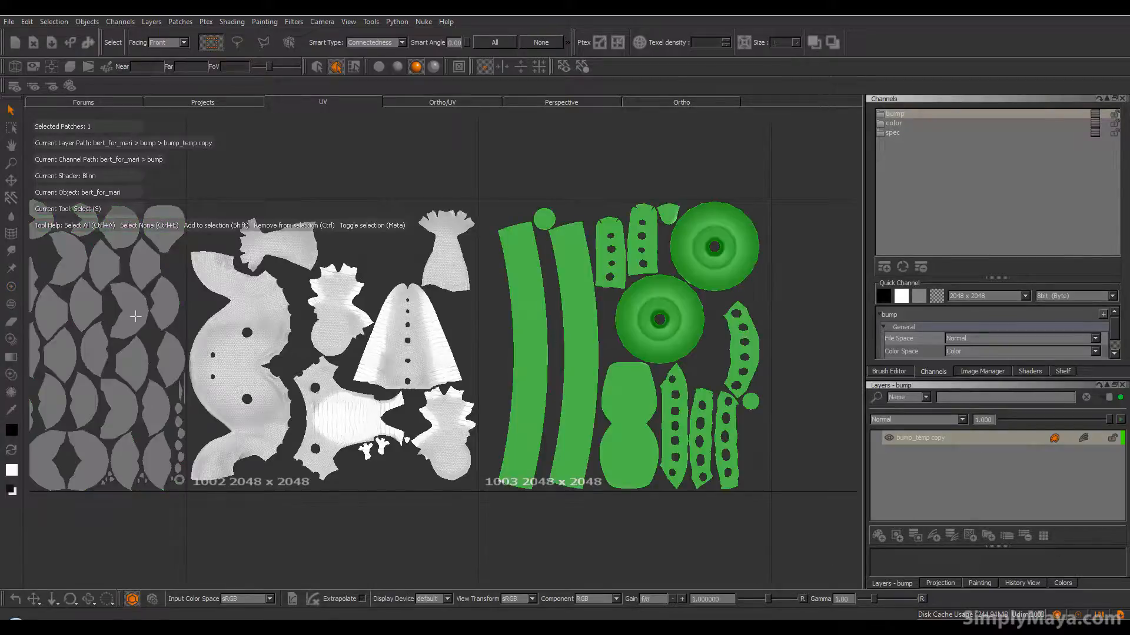
{"action": "left_click", "coordinate": [135, 317], "text": "shift"}
{"action": "key", "text": "p"}
{"action": "left_click", "coordinate": [179, 21]}
{"action": "mouse_move", "coordinate": [213, 131]}
{"action": "left_click", "coordinate": [318, 166]}
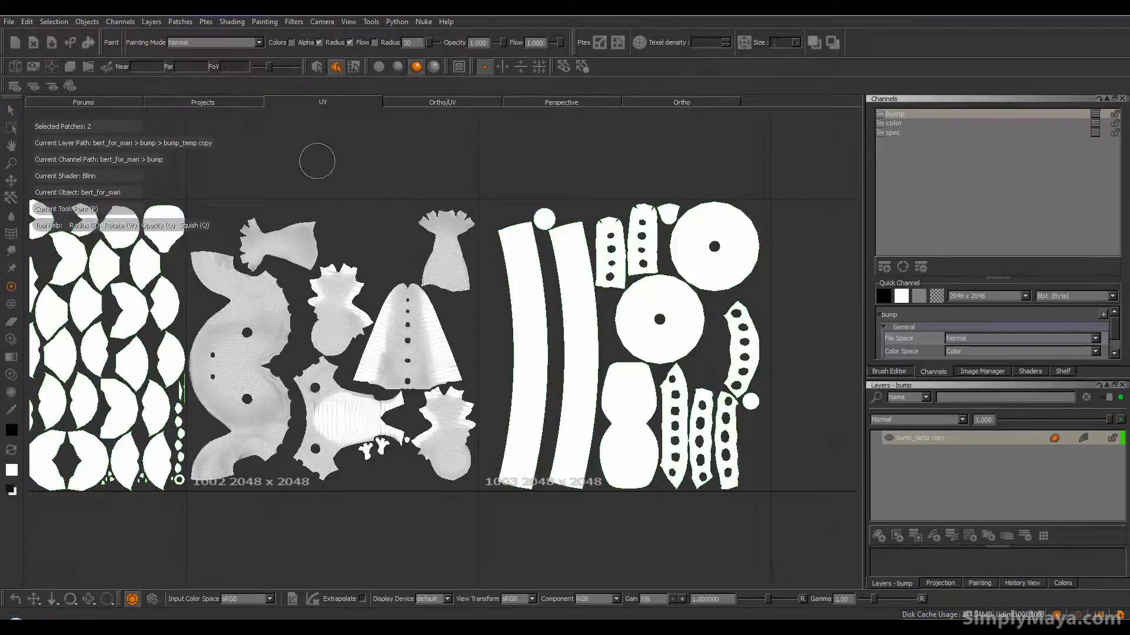
Check the white-filled patches in the UV view and return to the Ortho view of the dinosaur
{"action": "mouse_move", "coordinate": [413, 353]}
{"action": "middle_mouse_down", "text": "alt"}
{"action": "mouse_move", "coordinate": [559, 360]}
{"action": "mouse_move", "coordinate": [410, 335]}
{"action": "middle_mouse_up", "text": "alt"}
{"action": "middle_click_drag", "start_coordinate": [589, 261], "coordinate": [651, 288], "text": "alt"}
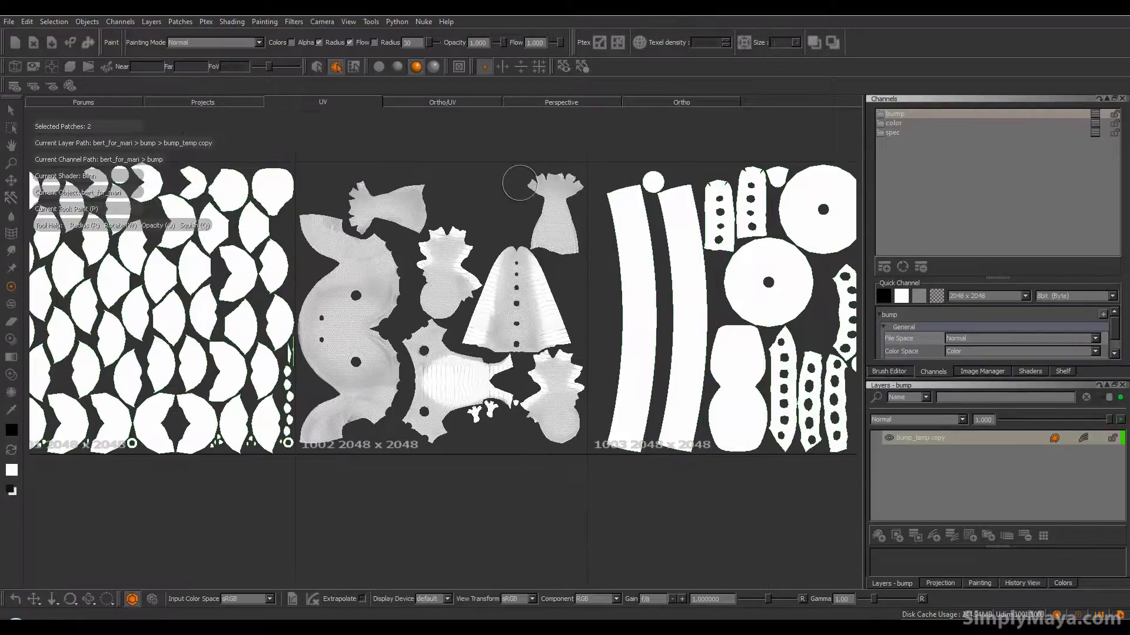
{"action": "left_click", "coordinate": [648, 104]}
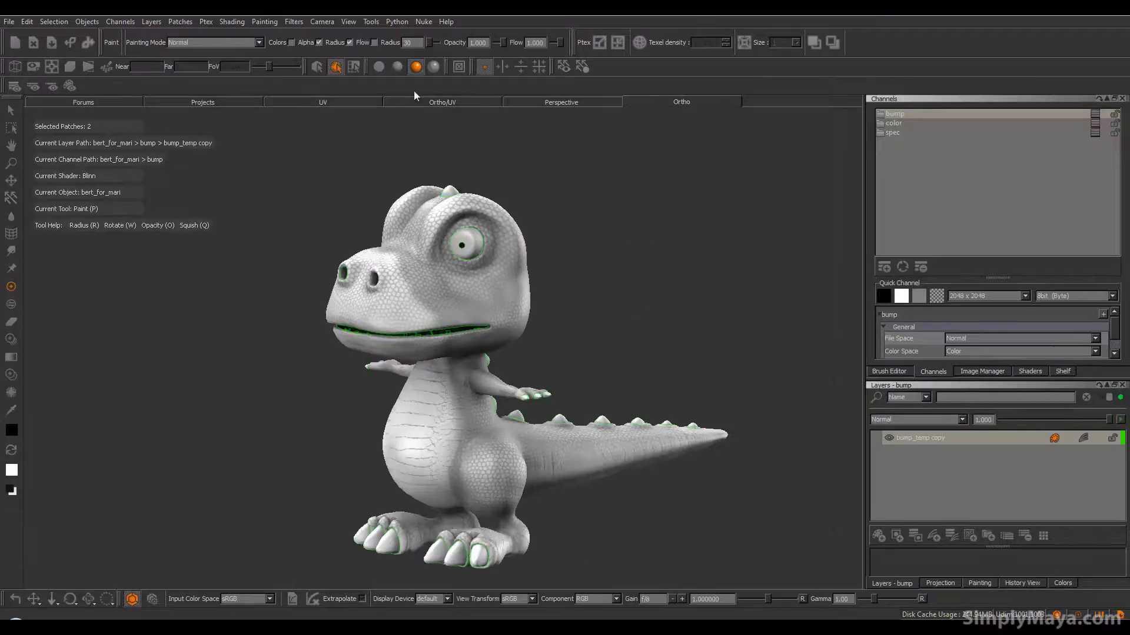
Examine the bump texture both on the dinosaur in the Ortho view and on its patches in the UV view
{"action": "left_click", "coordinate": [347, 103]}
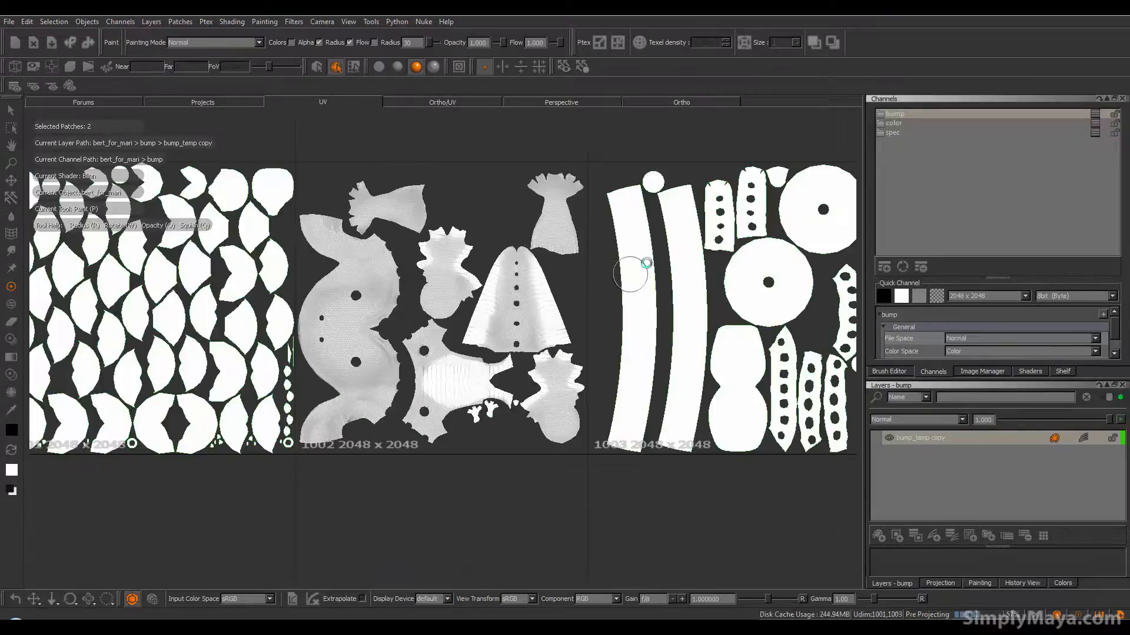
{"action": "left_click", "coordinate": [676, 105]}
{"action": "middle_click_drag", "start_coordinate": [583, 362], "coordinate": [505, 402]}
{"action": "left_click_drag", "start_coordinate": [504, 402], "coordinate": [425, 406], "text": "alt"}
{"action": "right_click_drag", "start_coordinate": [426, 406], "coordinate": [462, 406], "text": "alt"}
{"action": "middle_click_drag", "start_coordinate": [461, 406], "coordinate": [499, 502], "text": "alt"}
{"action": "right_click_drag", "start_coordinate": [406, 329], "coordinate": [442, 312], "text": "alt"}
{"action": "mouse_move", "coordinate": [619, 346]}
{"action": "left_mouse_down", "text": "alt"}
{"action": "mouse_move", "coordinate": [646, 355]}
{"action": "mouse_move", "coordinate": [652, 332]}
{"action": "left_mouse_up", "text": "alt"}
{"action": "left_click", "coordinate": [360, 102]}
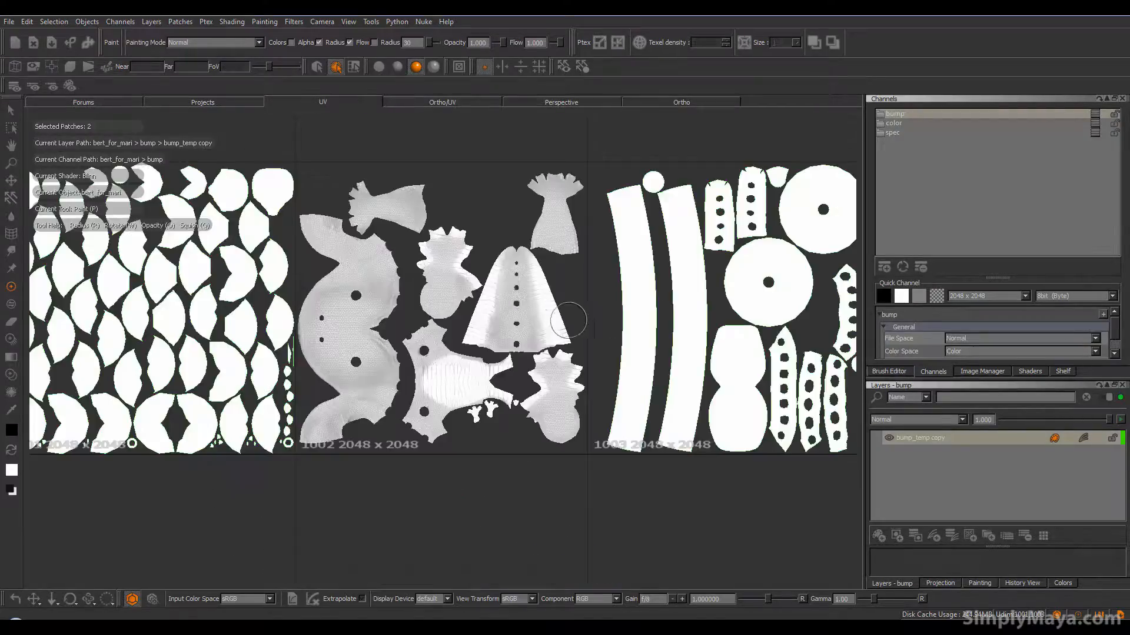
Add a Levels adjustment above HSV in the adjustment stack of the bump_temp copy layer and show all its settings
{"action": "left_click", "coordinate": [971, 438]}
{"action": "right_click_drag", "start_coordinate": [324, 316], "coordinate": [534, 363], "text": "alt"}
{"action": "middle_click_drag", "start_coordinate": [534, 363], "coordinate": [711, 458], "text": "alt"}
{"action": "right_click_drag", "start_coordinate": [436, 353], "coordinate": [471, 358], "text": "alt"}
{"action": "middle_click_drag", "start_coordinate": [471, 359], "coordinate": [530, 260], "text": "alt"}
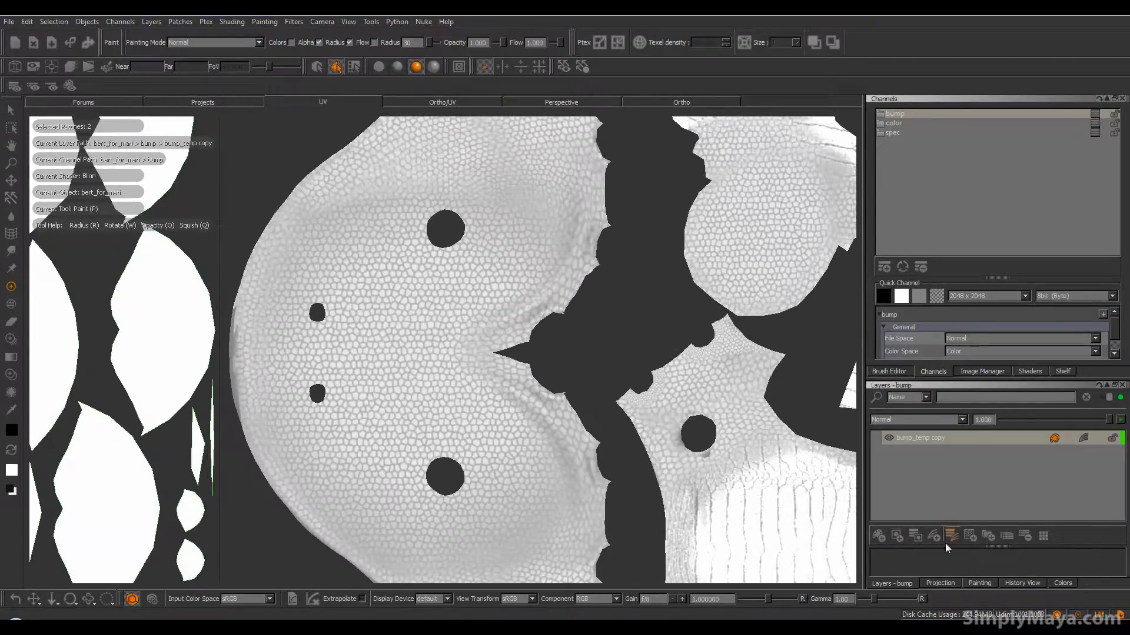
{"action": "left_click", "coordinate": [1084, 438]}
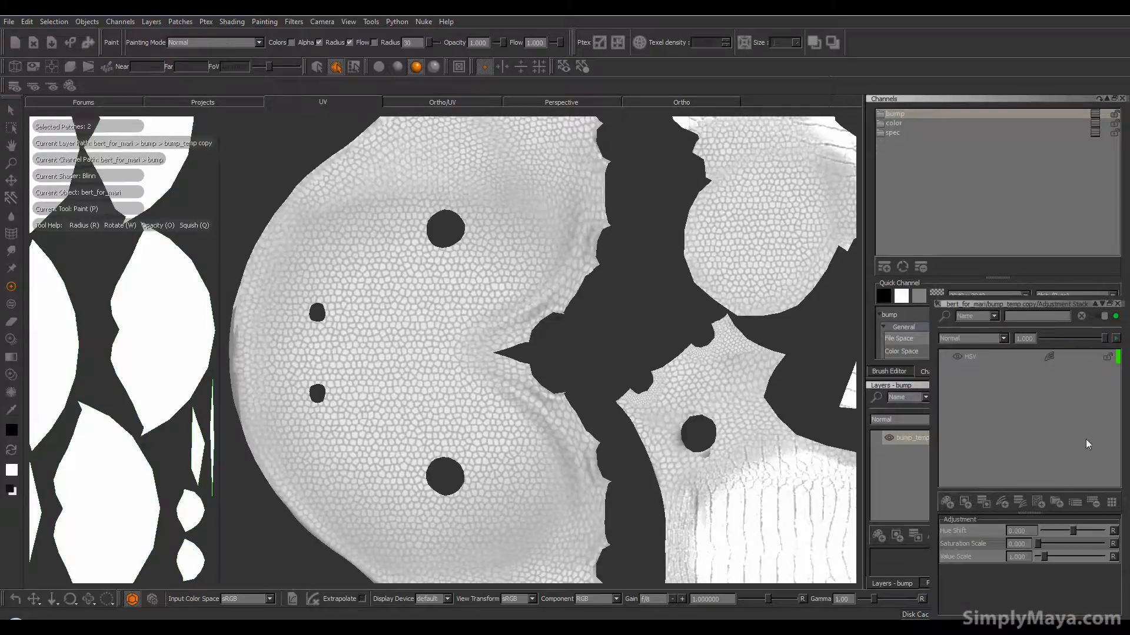
{"action": "left_click", "coordinate": [1000, 503]}
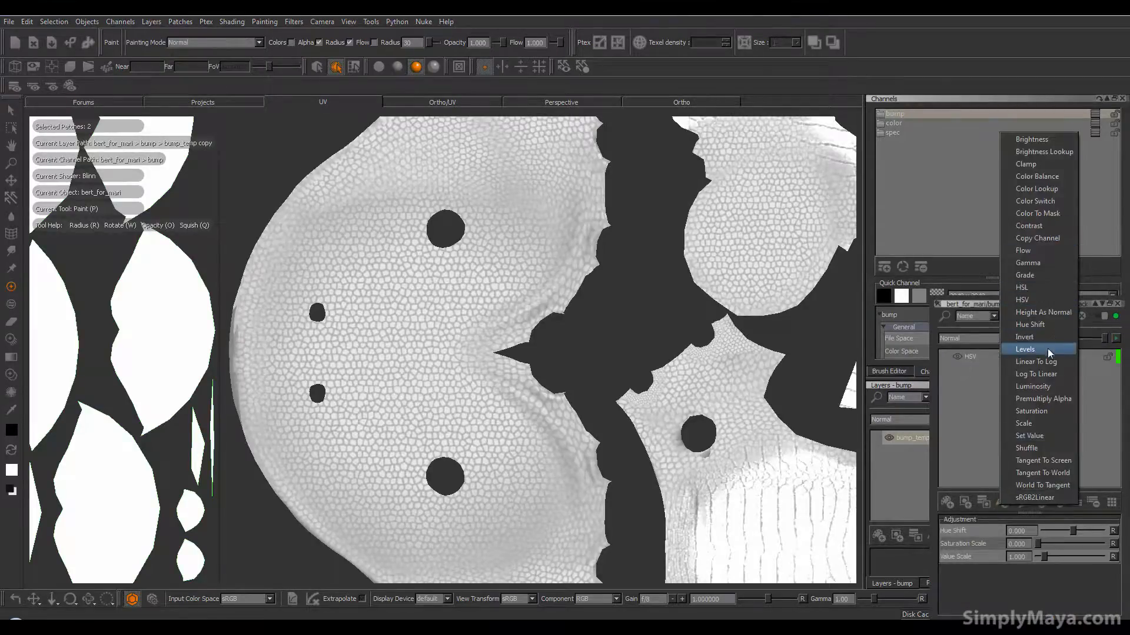
{"action": "left_click", "coordinate": [1036, 349]}
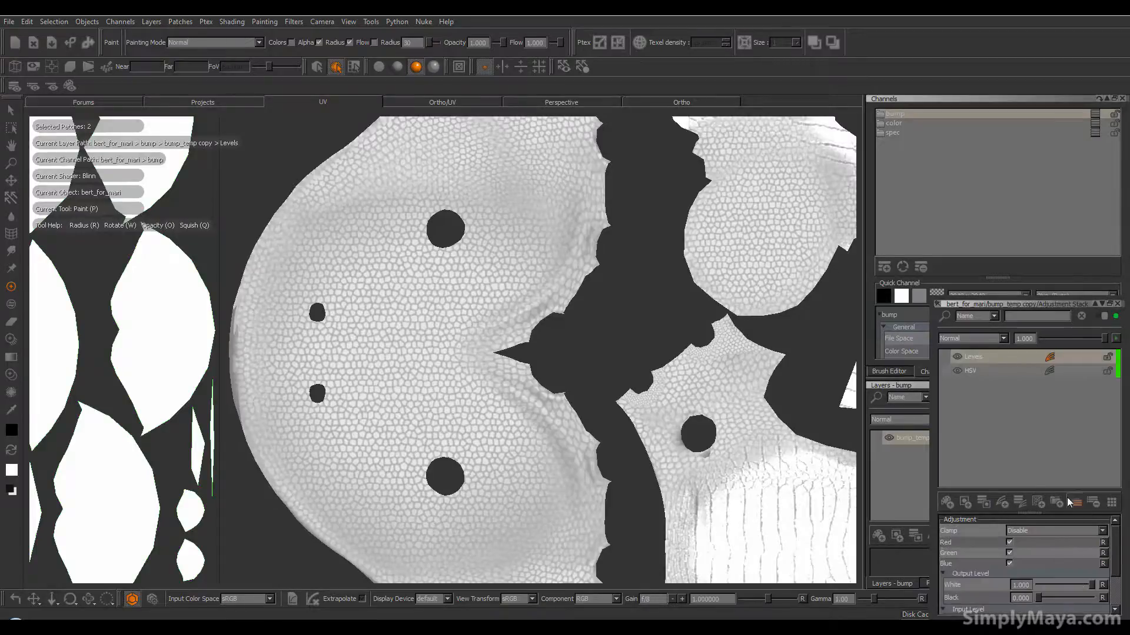
{"action": "left_click_drag", "start_coordinate": [1022, 512], "coordinate": [1023, 446]}
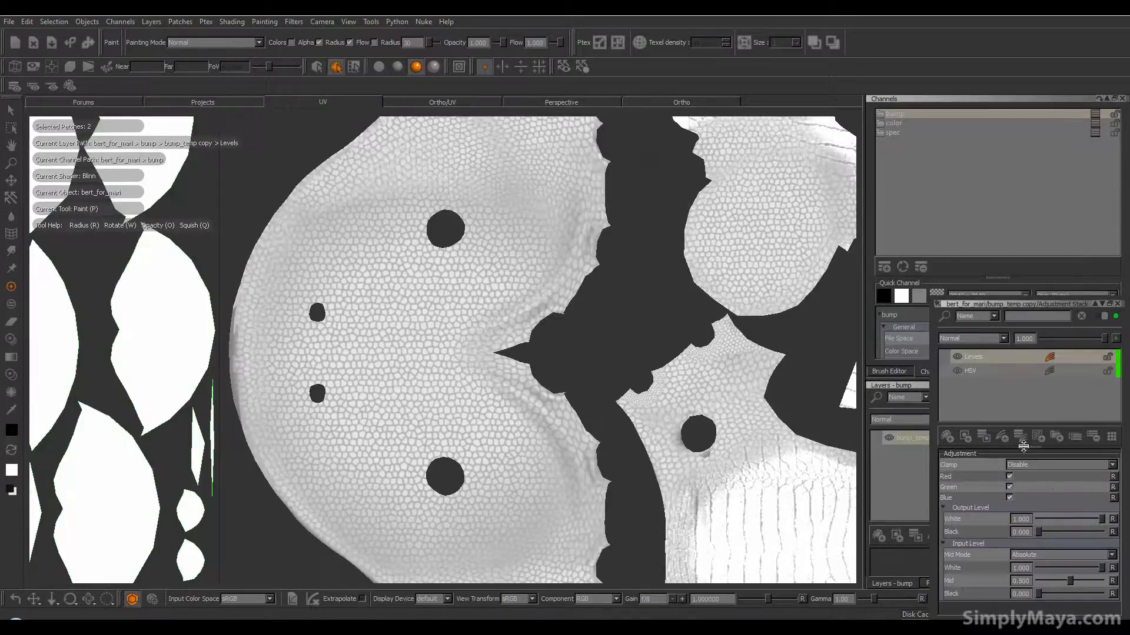
Try a lower output white level in the Levels adjustment and reset it
{"action": "left_click_drag", "start_coordinate": [1083, 525], "coordinate": [1114, 526]}
{"action": "mouse_move", "coordinate": [1038, 533]}
{"action": "left_mouse_down"}
{"action": "mouse_move", "coordinate": [1097, 523]}
{"action": "mouse_move", "coordinate": [1031, 536]}
{"action": "left_mouse_up"}
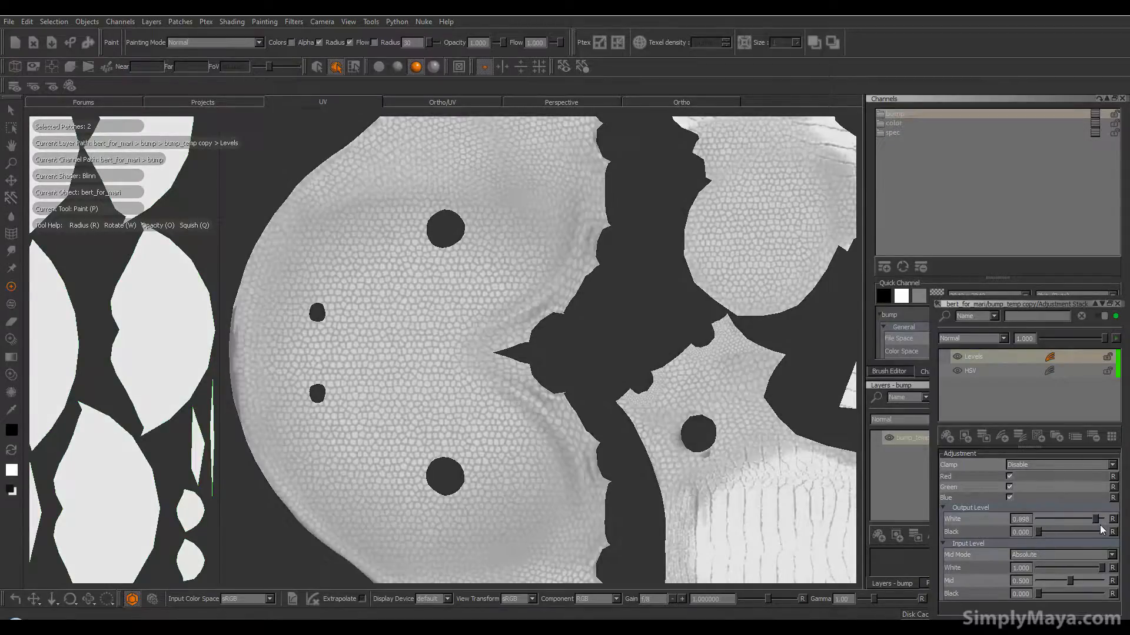
{"action": "left_click", "coordinate": [1112, 519]}
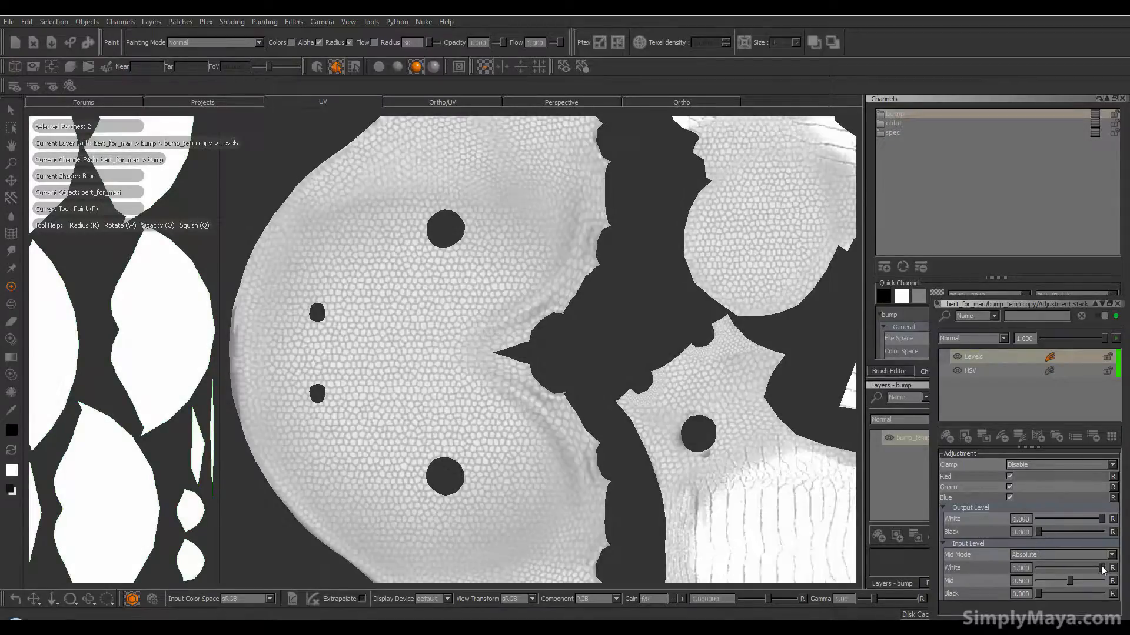
Lower the Levels input white to about 0.833 and adjust the input levels further to raise the contrast of the skin scales
{"action": "left_click_drag", "start_coordinate": [1102, 569], "coordinate": [1092, 568]}
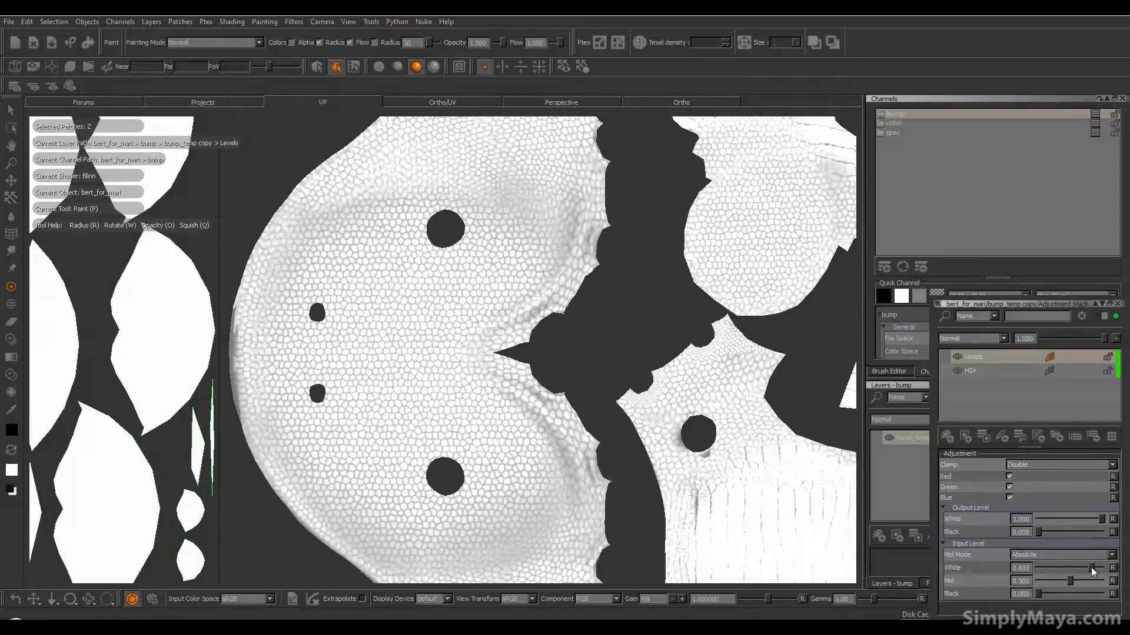
{"action": "middle_click_drag", "start_coordinate": [677, 392], "coordinate": [463, 442]}
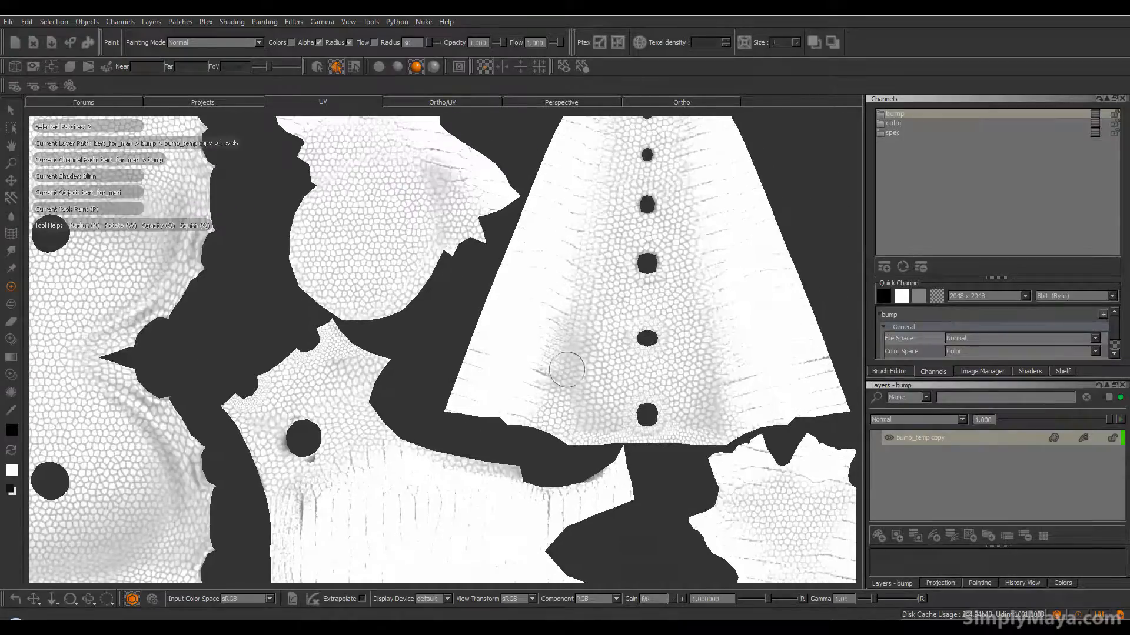
{"action": "middle_click_drag", "start_coordinate": [635, 280], "coordinate": [659, 183]}
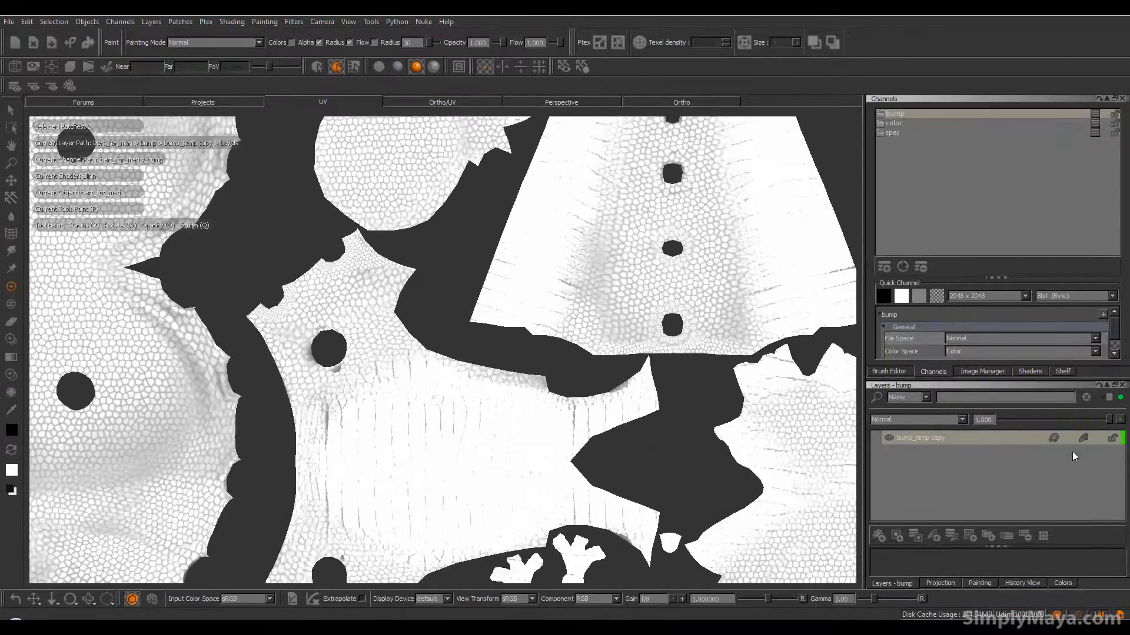
{"action": "left_click", "coordinate": [1084, 439]}
{"action": "left_click_drag", "start_coordinate": [1068, 580], "coordinate": [1093, 567]}
{"action": "scroll", "coordinate": [659, 466], "scroll_direction": "up", "scroll_amount": 2}
{"action": "middle_click_drag", "start_coordinate": [588, 411], "coordinate": [659, 466], "text": "alt"}
{"action": "scroll", "coordinate": [659, 466], "scroll_direction": "down", "scroll_amount": 8}
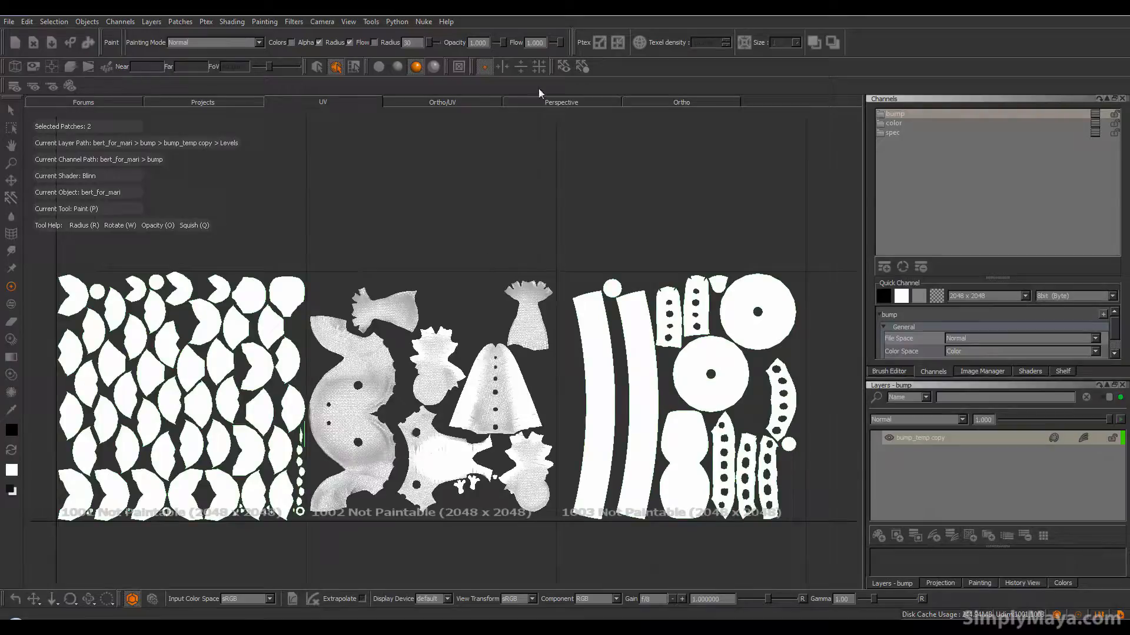
Return to the Ortho view and, in the color channel, hide the bump_temp layer and show all layers beneath it
{"action": "left_click", "coordinate": [668, 101]}
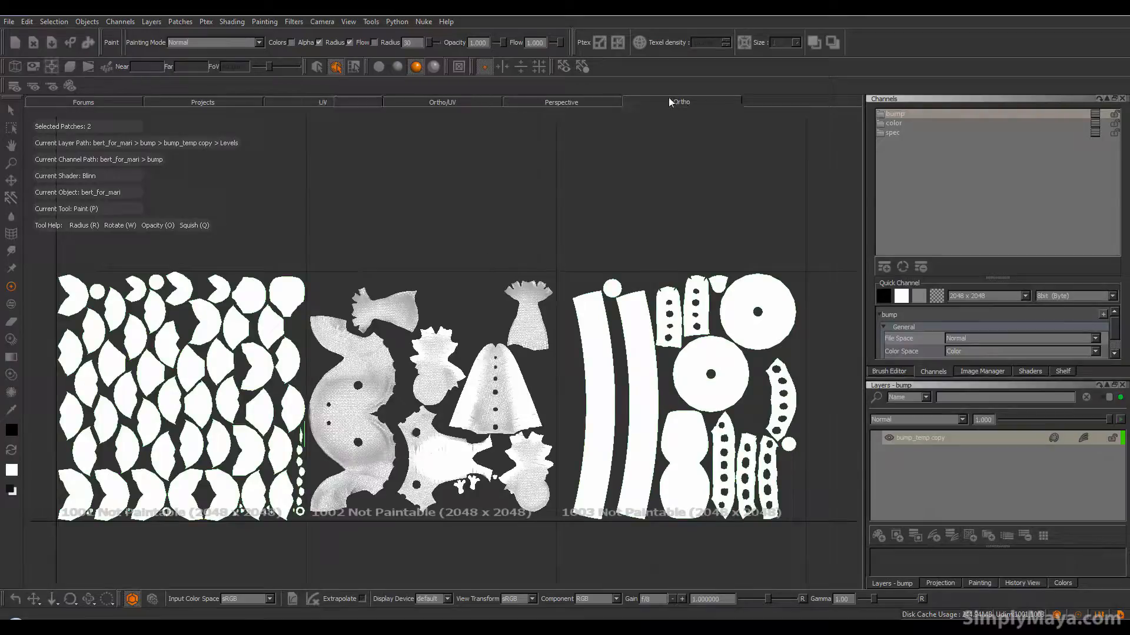
{"action": "scroll", "coordinate": [666, 325], "scroll_direction": "down", "scroll_amount": 5}
{"action": "left_click_drag", "start_coordinate": [667, 325], "coordinate": [561, 384], "text": "alt"}
{"action": "mouse_move", "coordinate": [355, 366]}
{"action": "left_mouse_down", "text": "alt"}
{"action": "mouse_move", "coordinate": [435, 329]}
{"action": "mouse_move", "coordinate": [406, 347]}
{"action": "mouse_move", "coordinate": [378, 298]}
{"action": "mouse_move", "coordinate": [353, 300]}
{"action": "mouse_move", "coordinate": [400, 297]}
{"action": "mouse_move", "coordinate": [365, 300]}
{"action": "left_mouse_up", "text": "alt"}
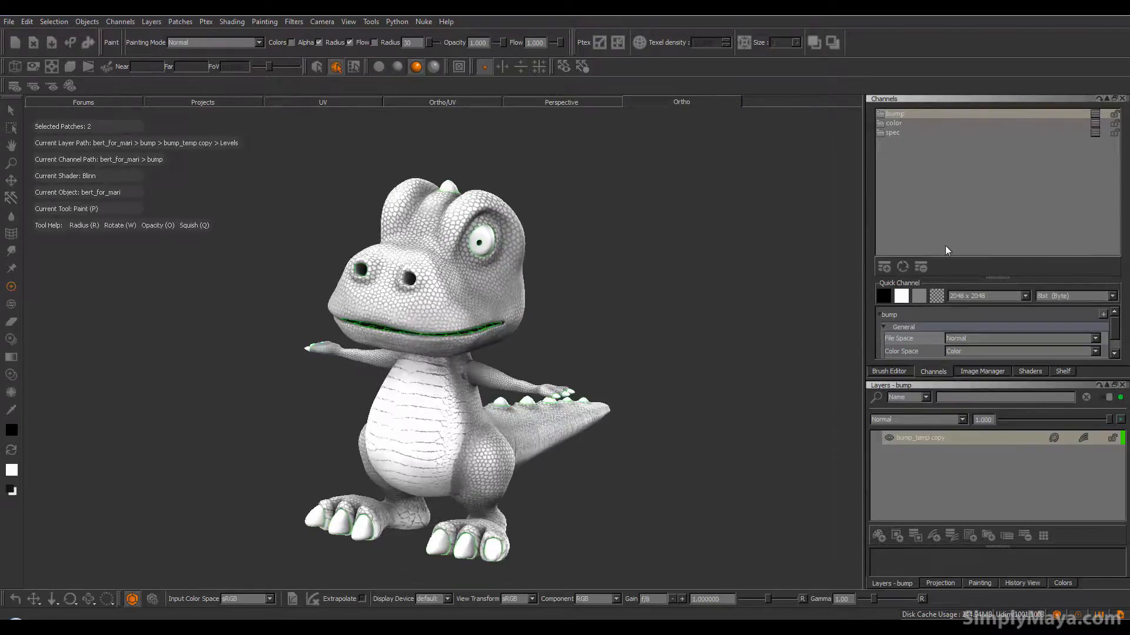
{"action": "left_click_drag", "start_coordinate": [651, 188], "coordinate": [374, 265], "text": "alt"}
{"action": "mouse_move", "coordinate": [504, 343]}
{"action": "left_mouse_down", "text": "alt"}
{"action": "mouse_move", "coordinate": [285, 332]}
{"action": "mouse_move", "coordinate": [455, 353]}
{"action": "left_mouse_up", "text": "alt"}
{"action": "left_click", "coordinate": [893, 123]}
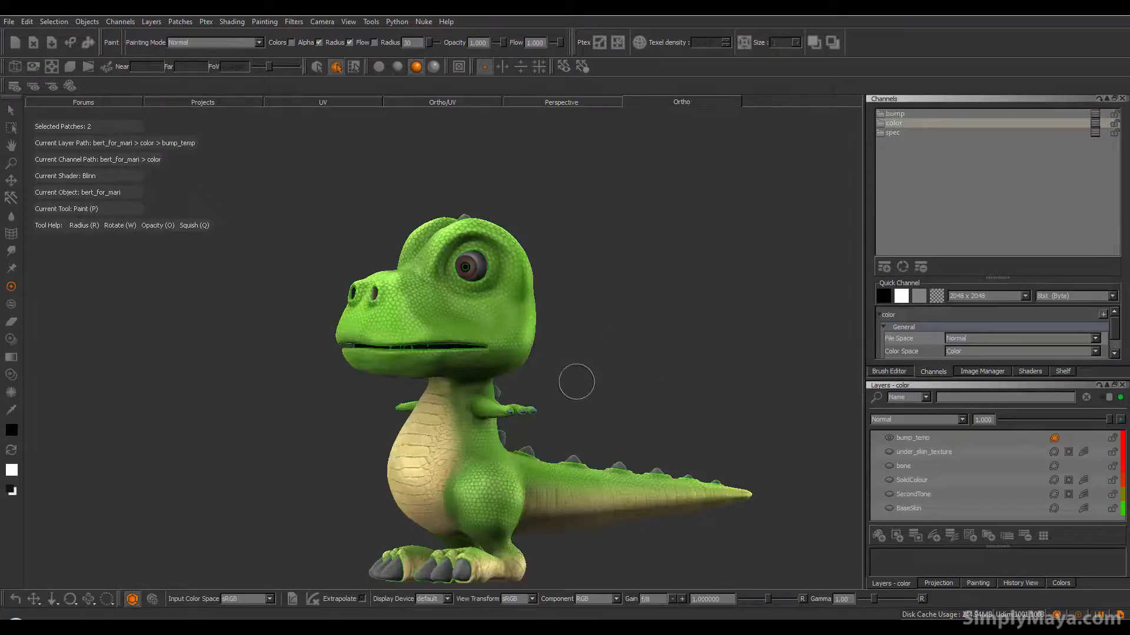
{"action": "middle_click_drag", "start_coordinate": [573, 374], "coordinate": [590, 345], "text": "alt"}
{"action": "left_click", "coordinate": [891, 440]}
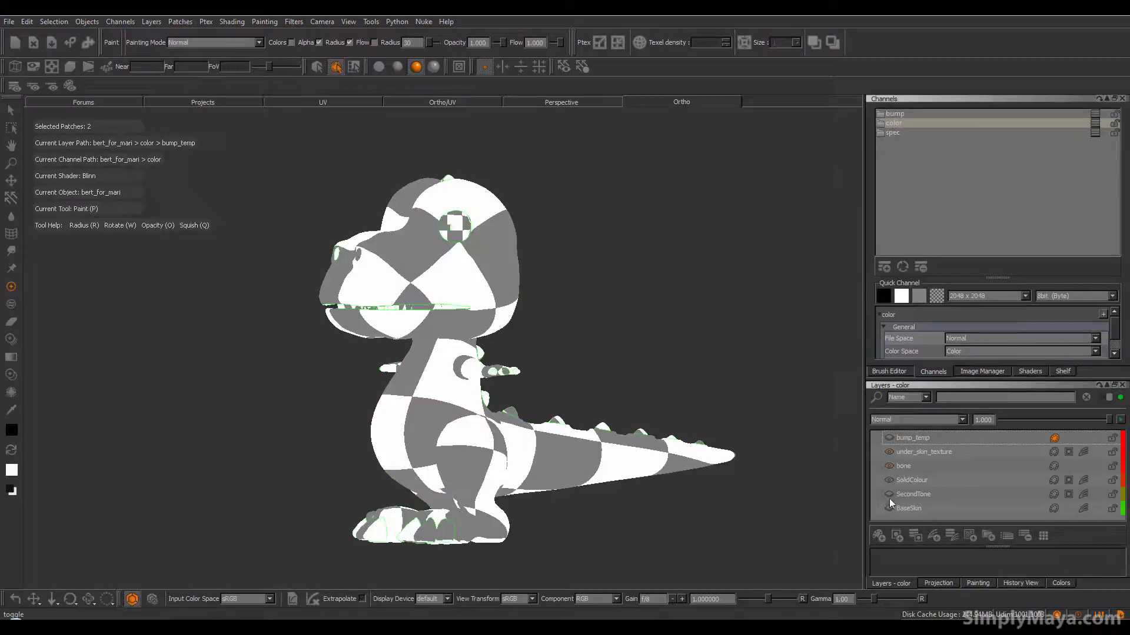
{"action": "mouse_move", "coordinate": [489, 428]}
{"action": "left_mouse_down", "text": "alt"}
{"action": "mouse_move", "coordinate": [451, 453]}
{"action": "mouse_move", "coordinate": [469, 454]}
{"action": "left_mouse_up", "text": "alt"}
Assign the bump channel to the Bump input of the Blinn shader
{"action": "left_click", "coordinate": [1031, 371]}
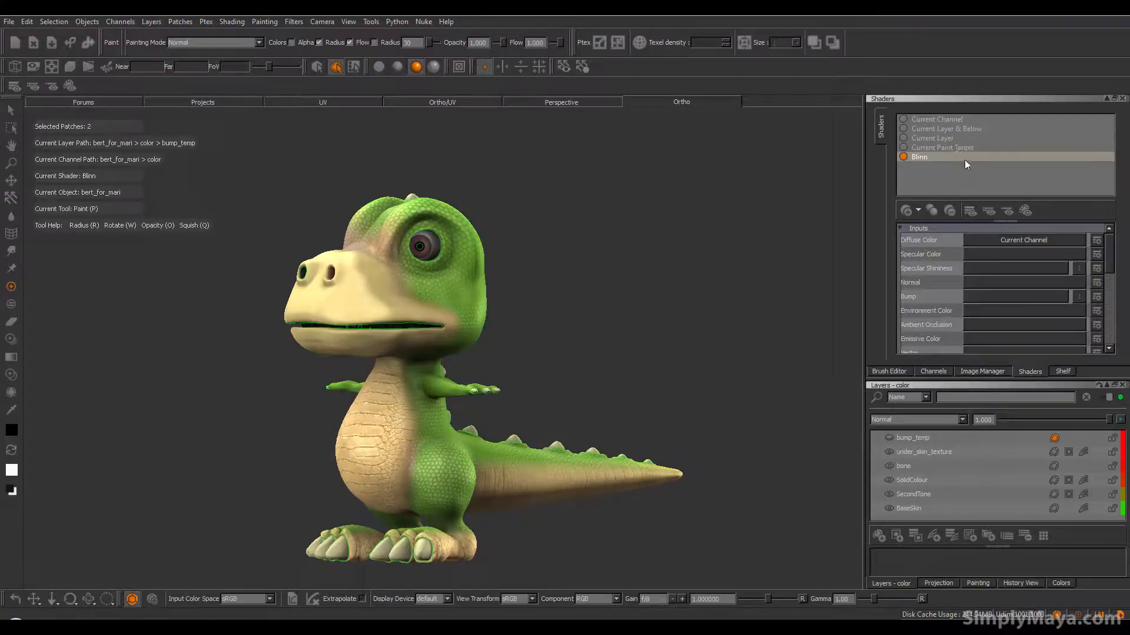
{"action": "left_click", "coordinate": [997, 297]}
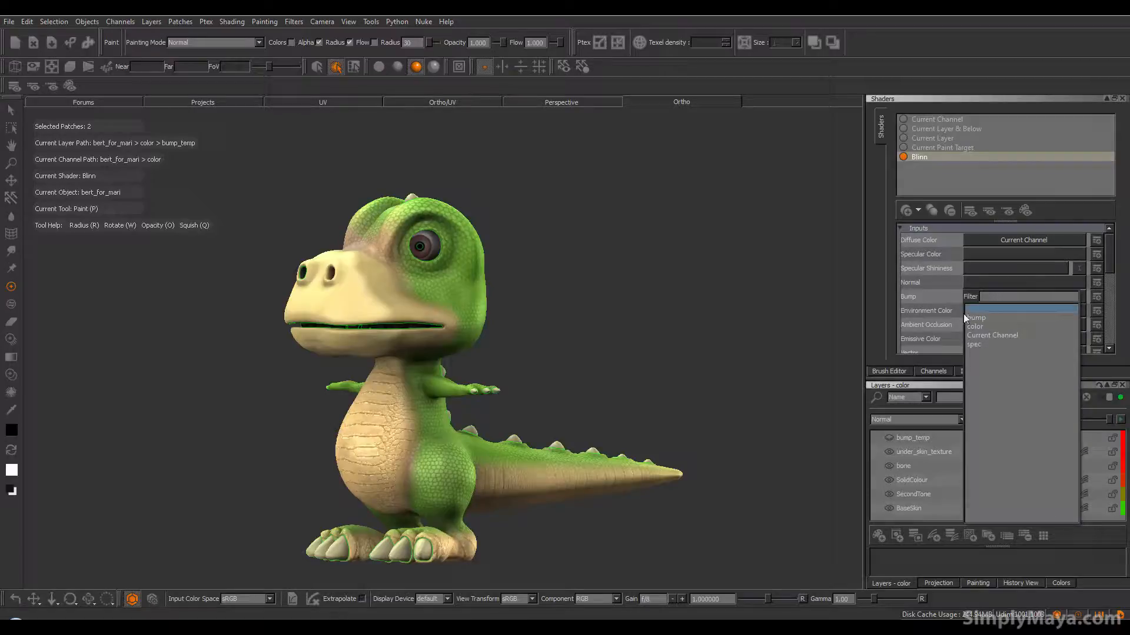
{"action": "left_click", "coordinate": [977, 314]}
{"action": "left_click", "coordinate": [983, 296]}
{"action": "left_click", "coordinate": [985, 318]}
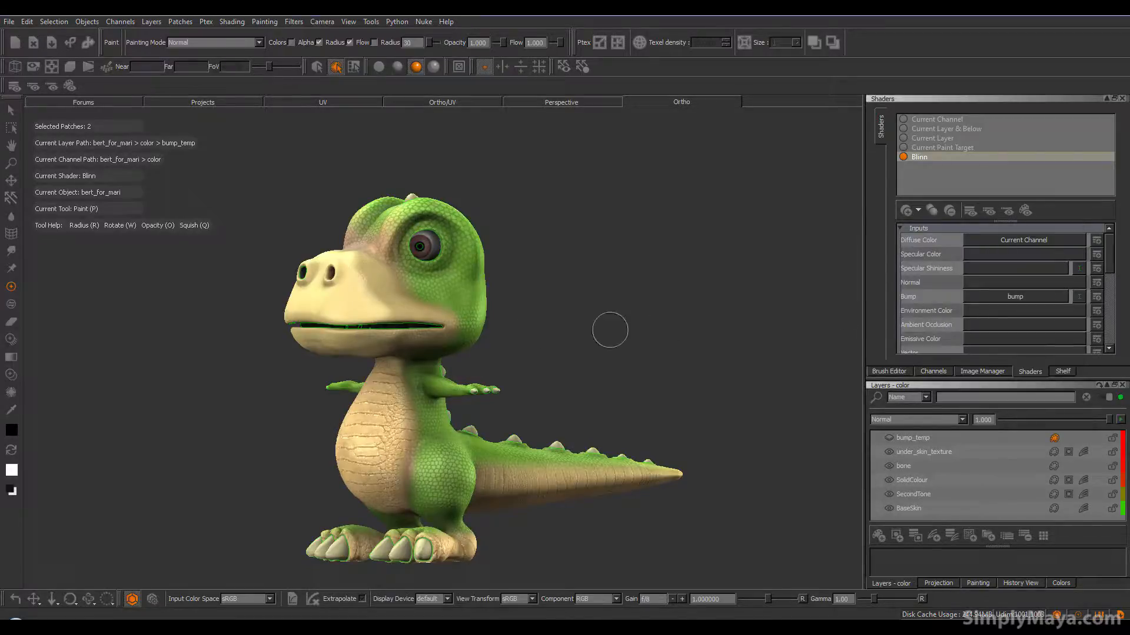
Examine the bump effect on the skin of the dinosaur's head up close and on the whole figure
{"action": "right_click_drag", "start_coordinate": [453, 323], "coordinate": [562, 379], "text": "alt"}
{"action": "middle_click_drag", "start_coordinate": [559, 381], "coordinate": [566, 543], "text": "alt"}
{"action": "right_click_drag", "start_coordinate": [432, 497], "coordinate": [492, 474], "text": "alt"}
{"action": "middle_click_drag", "start_coordinate": [492, 474], "coordinate": [621, 430], "text": "alt"}
{"action": "left_click_drag", "start_coordinate": [457, 477], "coordinate": [399, 391], "text": "alt"}
{"action": "mouse_move", "coordinate": [287, 300]}
{"action": "left_mouse_down", "text": "alt"}
{"action": "mouse_move", "coordinate": [374, 336]}
{"action": "mouse_move", "coordinate": [513, 352]}
{"action": "left_mouse_up", "text": "alt"}
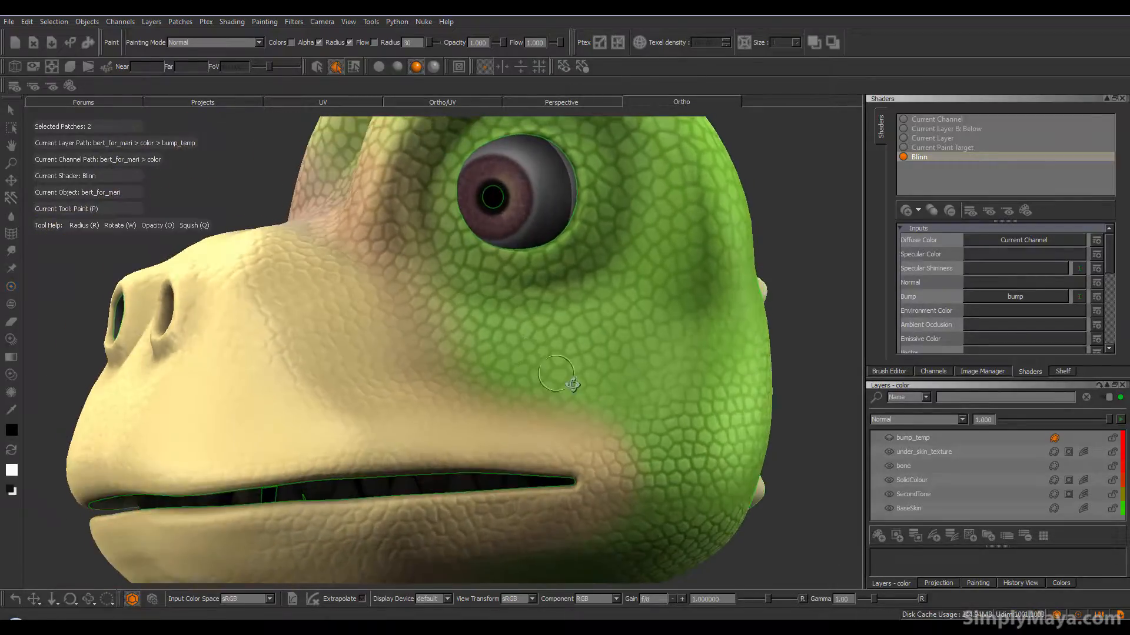
{"action": "left_click_drag", "start_coordinate": [562, 381], "coordinate": [649, 397], "text": "alt"}
{"action": "right_click_drag", "start_coordinate": [783, 400], "coordinate": [683, 398], "text": "alt"}
{"action": "middle_click_drag", "start_coordinate": [390, 410], "coordinate": [378, 373], "text": "alt"}
{"action": "right_click_drag", "start_coordinate": [397, 395], "coordinate": [424, 404], "text": "alt"}
{"action": "middle_click_drag", "start_coordinate": [413, 404], "coordinate": [414, 371], "text": "alt"}
{"action": "left_click_drag", "start_coordinate": [413, 372], "coordinate": [429, 384], "text": "alt"}
Try weaker and stronger bump weights on the Blinn shader and set the Bump Weight to 0.101
{"action": "left_click_drag", "start_coordinate": [1110, 268], "coordinate": [1106, 349]}
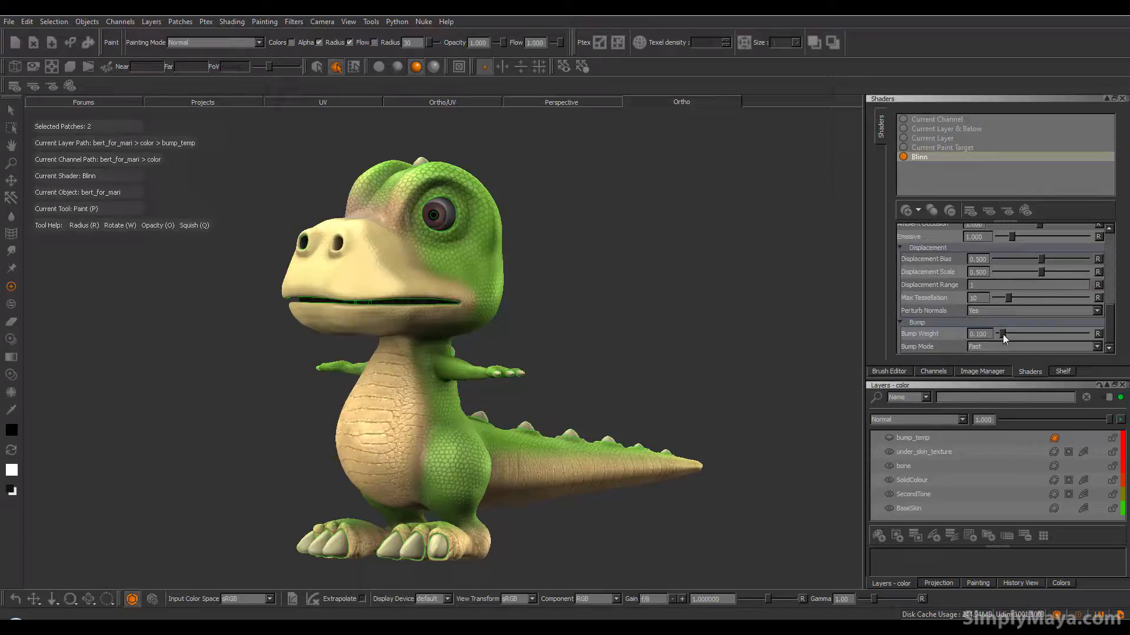
{"action": "left_click_drag", "start_coordinate": [1003, 334], "coordinate": [936, 342]}
{"action": "mouse_move", "coordinate": [999, 334]}
{"action": "left_mouse_down"}
{"action": "mouse_move", "coordinate": [1082, 336]}
{"action": "mouse_move", "coordinate": [1011, 339]}
{"action": "left_mouse_up"}
{"action": "key", "text": "Return"}
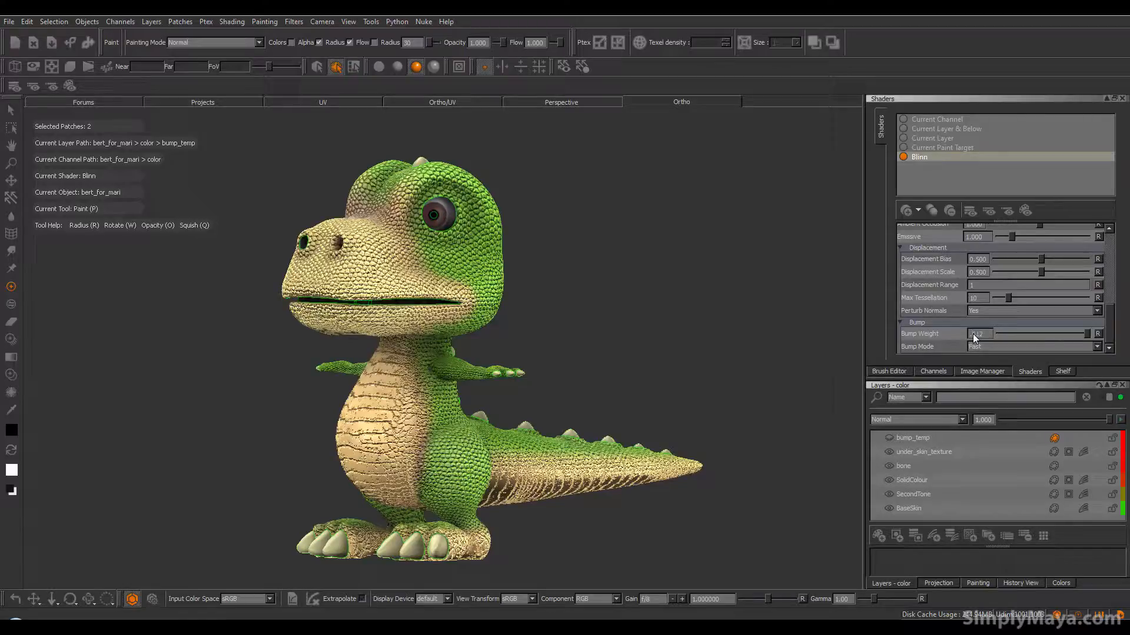
{"action": "key", "text": "Return"}
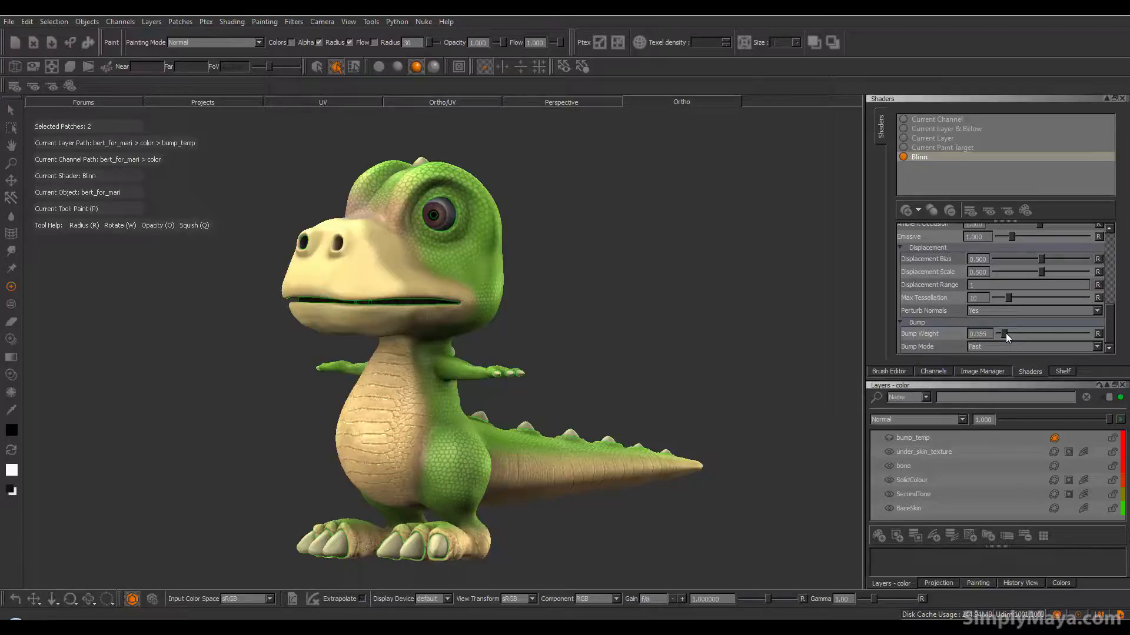
{"action": "left_click_drag", "start_coordinate": [1004, 333], "coordinate": [1009, 333]}
Clear the patch selection and return to the Paint tool
{"action": "key", "text": "5"}
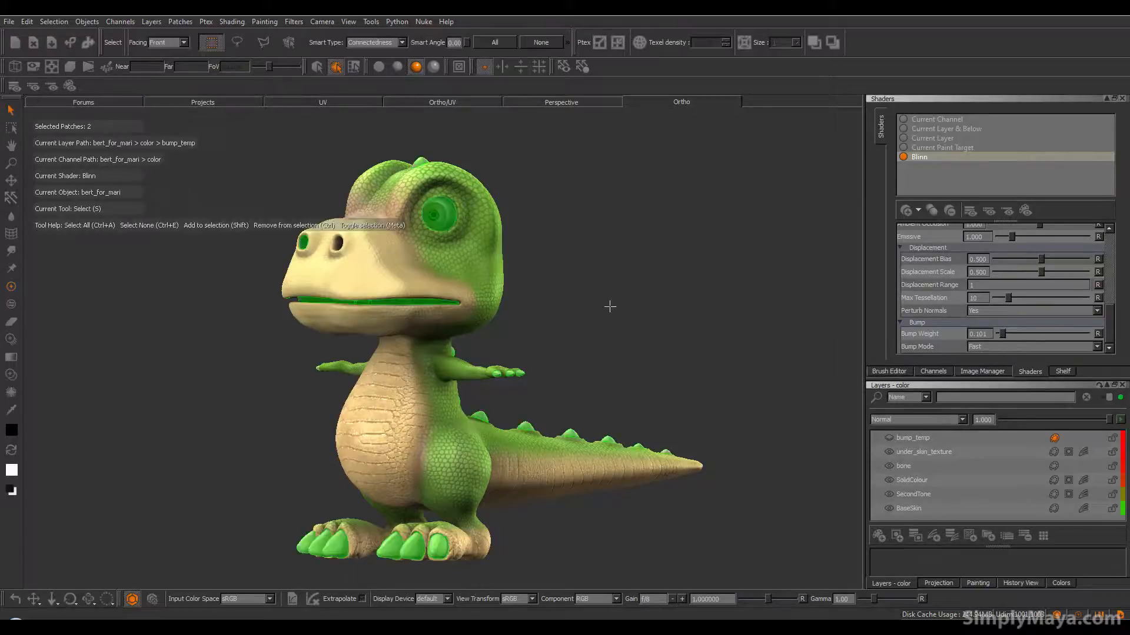
{"action": "key", "text": "p"}
Inspect the dinosaur's bumped skin from several angles, including the area around the eye and cheek
{"action": "mouse_move", "coordinate": [308, 383]}
{"action": "left_mouse_down", "text": "alt"}
{"action": "mouse_move", "coordinate": [471, 404]}
{"action": "mouse_move", "coordinate": [623, 406]}
{"action": "mouse_move", "coordinate": [583, 447]}
{"action": "mouse_move", "coordinate": [487, 448]}
{"action": "mouse_move", "coordinate": [507, 464]}
{"action": "mouse_move", "coordinate": [606, 460]}
{"action": "left_mouse_up", "text": "alt"}
{"action": "left_click_drag", "start_coordinate": [487, 503], "coordinate": [530, 500], "text": "alt"}
{"action": "right_click_drag", "start_coordinate": [380, 464], "coordinate": [472, 451], "text": "alt"}
{"action": "middle_click_drag", "start_coordinate": [472, 451], "coordinate": [565, 532], "text": "alt"}
{"action": "right_click_drag", "start_coordinate": [564, 531], "coordinate": [484, 480], "text": "alt"}
{"action": "left_click_drag", "start_coordinate": [485, 480], "coordinate": [521, 462], "text": "alt"}
{"action": "left_click_drag", "start_coordinate": [257, 290], "coordinate": [457, 313], "text": "alt"}
{"action": "right_click_drag", "start_coordinate": [457, 313], "coordinate": [501, 310], "text": "alt"}
{"action": "middle_click_drag", "start_coordinate": [500, 306], "coordinate": [479, 277], "text": "alt"}
{"action": "mouse_move", "coordinate": [479, 286]}
{"action": "left_mouse_down", "text": "alt"}
{"action": "mouse_move", "coordinate": [479, 320]}
{"action": "mouse_move", "coordinate": [686, 330]}
{"action": "mouse_move", "coordinate": [457, 331]}
{"action": "left_mouse_up", "text": "alt"}
{"action": "right_click_drag", "start_coordinate": [588, 343], "coordinate": [539, 333], "text": "alt"}
{"action": "middle_click_drag", "start_coordinate": [538, 333], "coordinate": [537, 352], "text": "alt"}
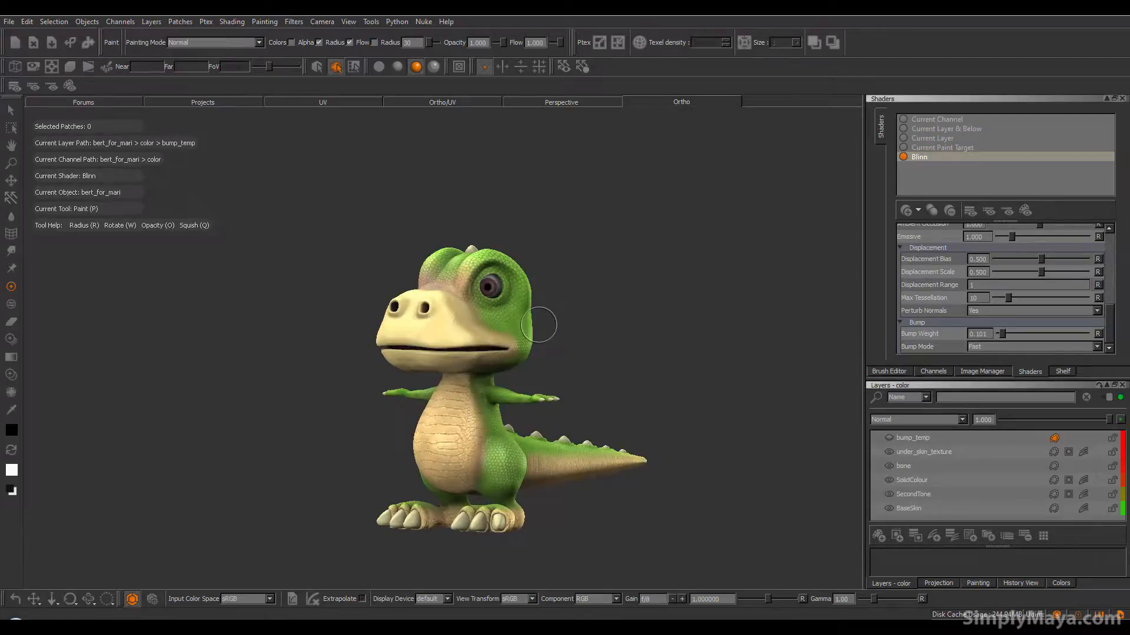
{"action": "right_click_drag", "start_coordinate": [538, 325], "coordinate": [640, 466], "text": "alt"}
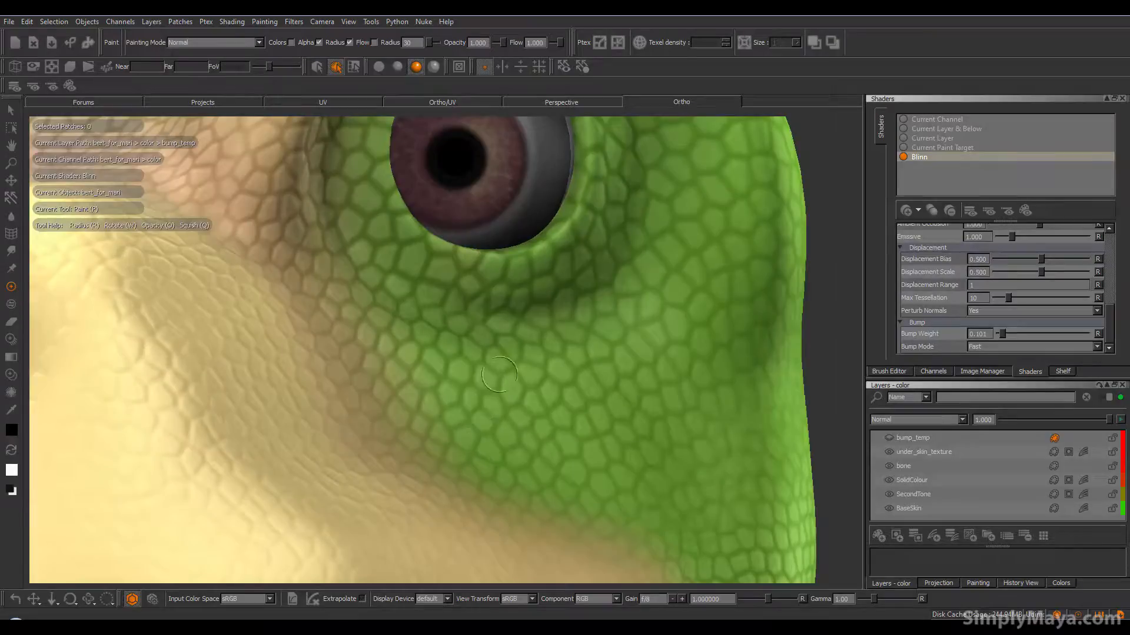
{"action": "mouse_move", "coordinate": [591, 396]}
{"action": "right_mouse_down", "text": "alt"}
{"action": "mouse_move", "coordinate": [510, 389]}
{"action": "mouse_move", "coordinate": [524, 401]}
{"action": "right_mouse_up", "text": "alt"}
{"action": "mouse_move", "coordinate": [525, 401]}
{"action": "middle_mouse_down", "text": "alt"}
{"action": "mouse_move", "coordinate": [532, 366]}
{"action": "mouse_move", "coordinate": [517, 407]}
{"action": "middle_mouse_up", "text": "alt"}
Copy the bump_temp copy layer from the bump channel into the spec channel and lower the pasted layer's opacity to 0.681
{"action": "left_click", "coordinate": [931, 371]}
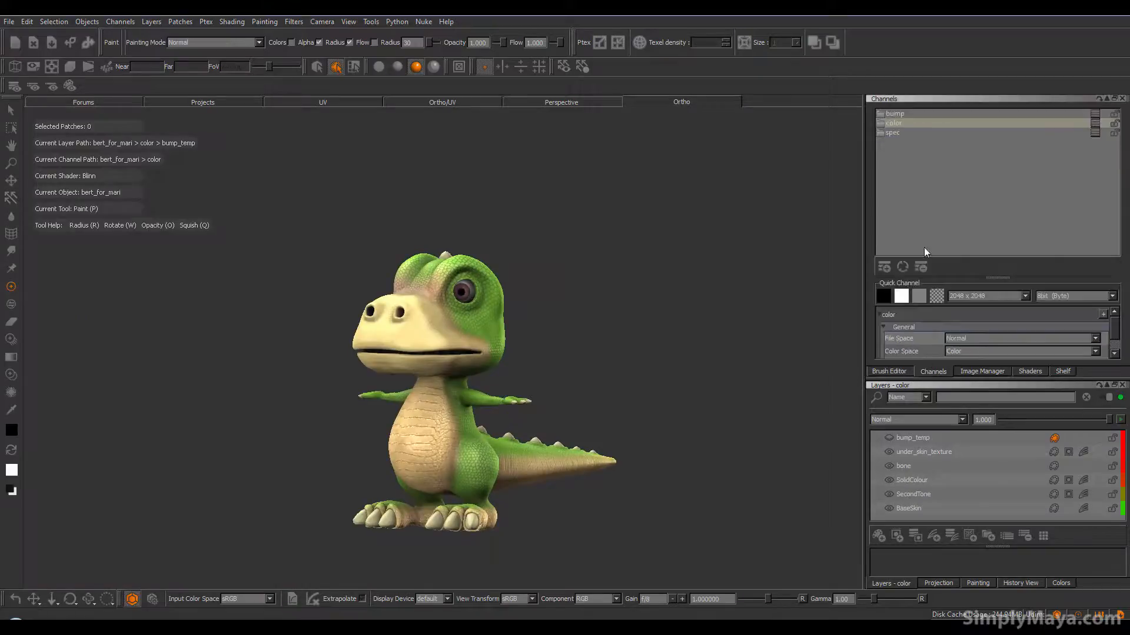
{"action": "left_click", "coordinate": [906, 114]}
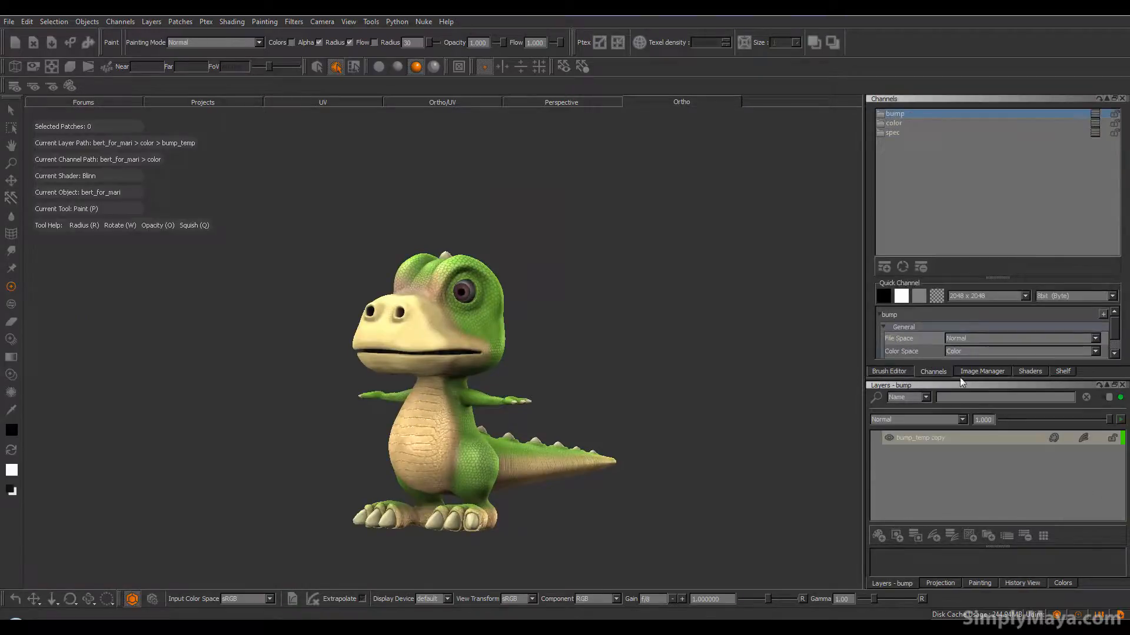
{"action": "left_click", "coordinate": [947, 444]}
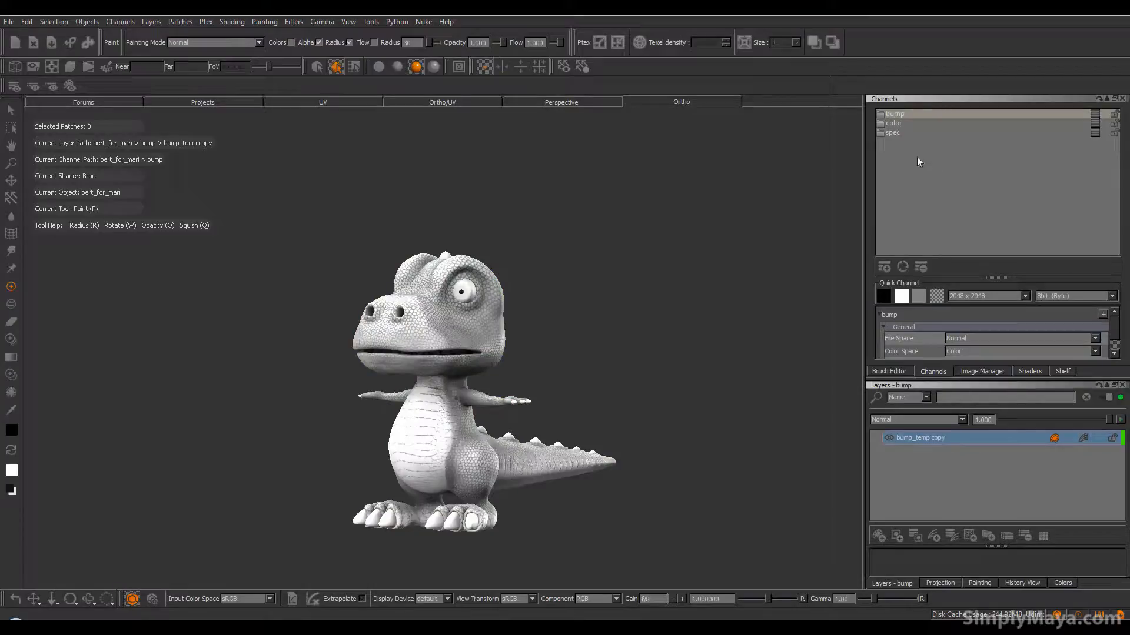
{"action": "left_click", "coordinate": [893, 133]}
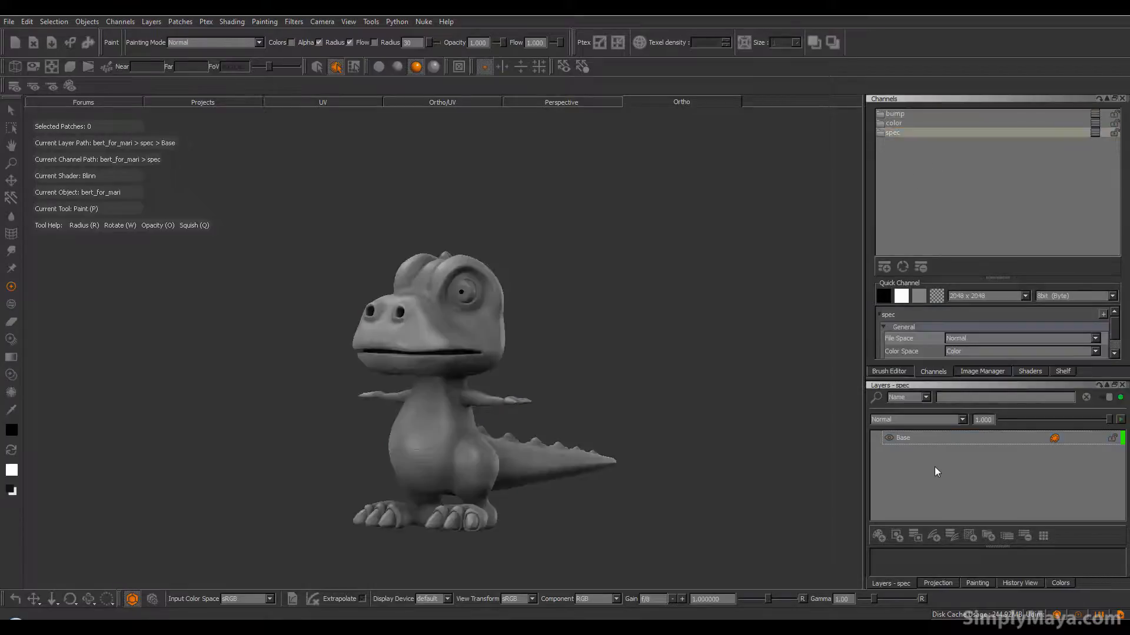
{"action": "key", "text": "ctrl+v"}
{"action": "left_click", "coordinate": [932, 443]}
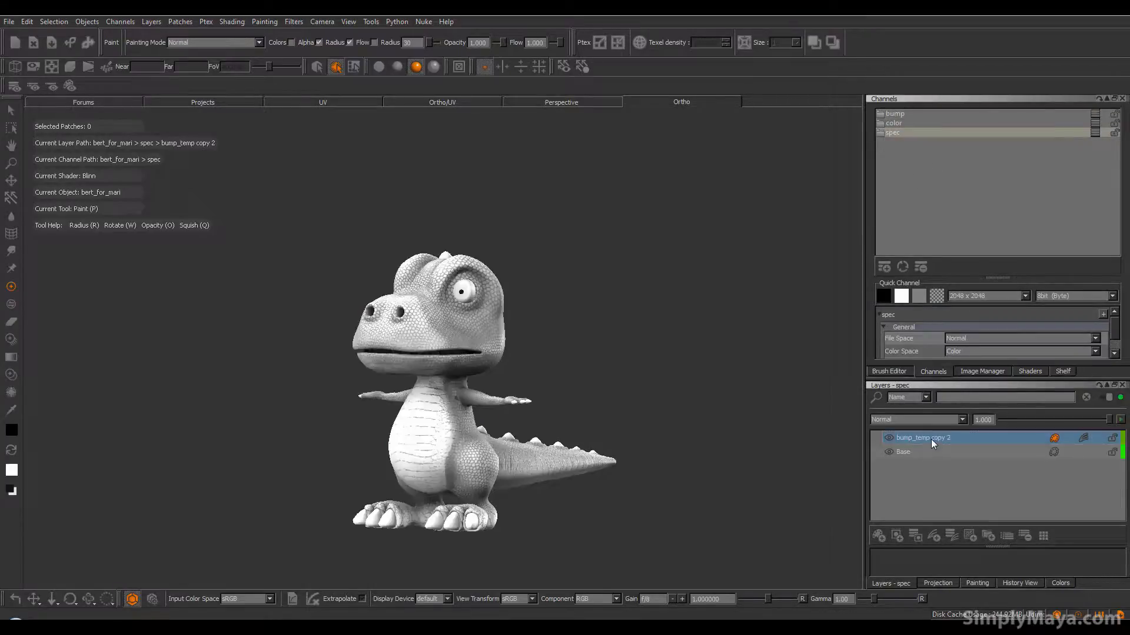
{"action": "left_click_drag", "start_coordinate": [1108, 420], "coordinate": [1075, 417]}
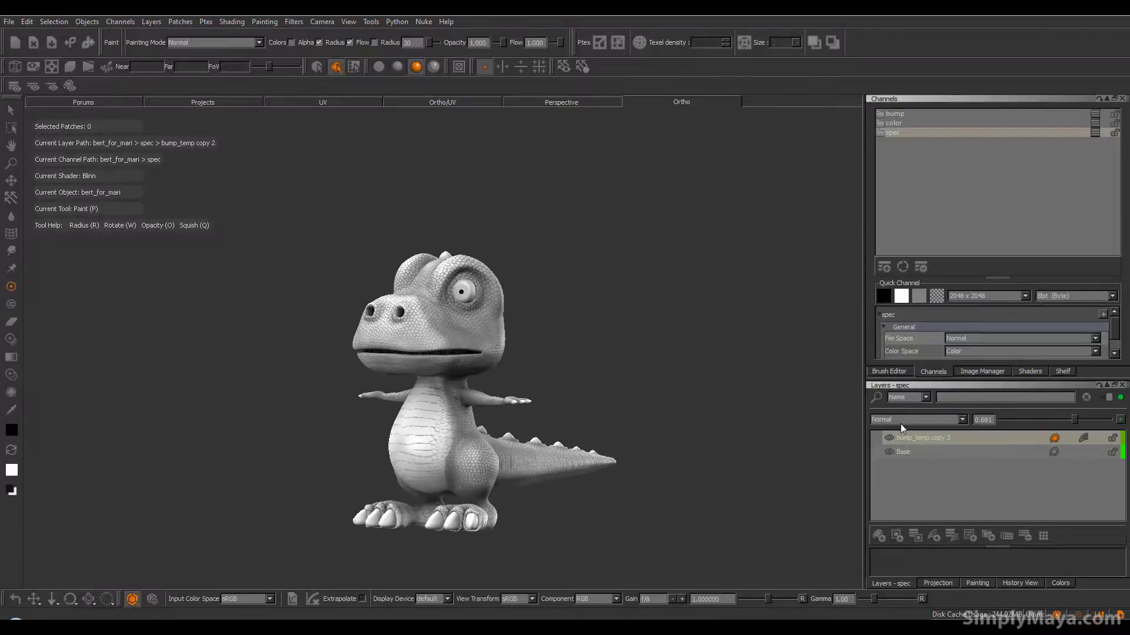
Examine the spec texture's scales closely around the dinosaur's eye and nostrils
{"action": "left_click_drag", "start_coordinate": [589, 415], "coordinate": [683, 409], "text": "alt"}
{"action": "middle_click_drag", "start_coordinate": [682, 409], "coordinate": [735, 417], "text": "alt"}
{"action": "right_click_drag", "start_coordinate": [735, 418], "coordinate": [524, 429], "text": "alt"}
{"action": "middle_click_drag", "start_coordinate": [532, 471], "coordinate": [537, 556], "text": "alt"}
{"action": "right_click_drag", "start_coordinate": [537, 556], "coordinate": [365, 556], "text": "alt"}
{"action": "right_click_drag", "start_coordinate": [459, 471], "coordinate": [481, 466], "text": "alt"}
{"action": "middle_click_drag", "start_coordinate": [481, 465], "coordinate": [496, 496], "text": "alt"}
{"action": "left_click_drag", "start_coordinate": [497, 496], "coordinate": [508, 493], "text": "alt"}
{"action": "middle_click_drag", "start_coordinate": [509, 493], "coordinate": [458, 447], "text": "alt"}
{"action": "right_click_drag", "start_coordinate": [458, 448], "coordinate": [511, 425], "text": "alt"}
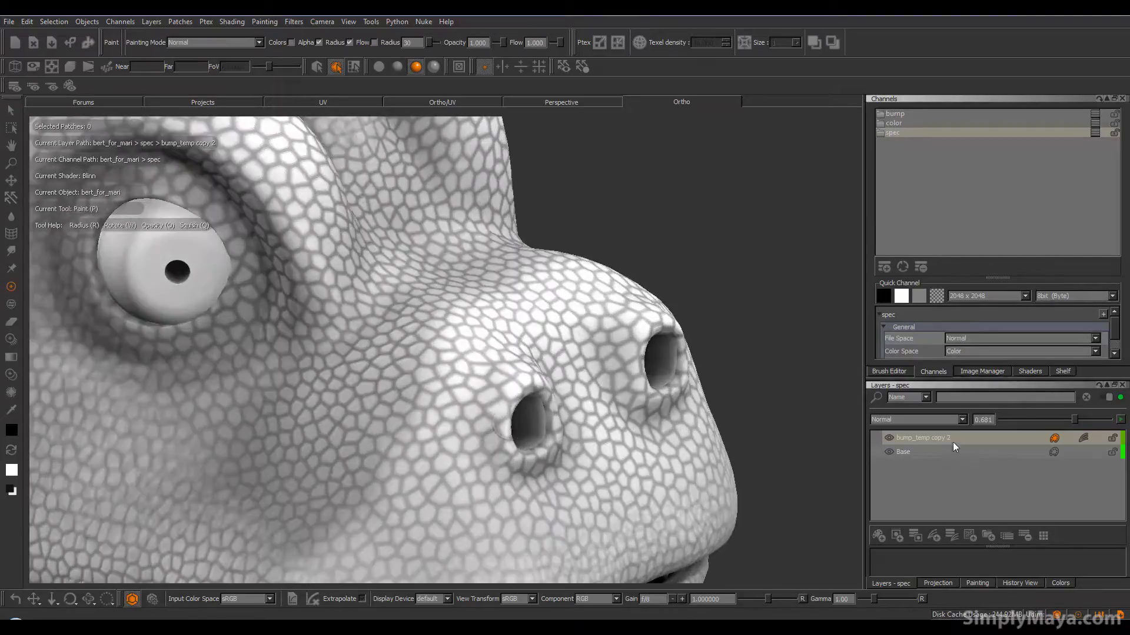
Add a Perlin noise procedural layer to the top of the spec channel and reduce its size to 0.008
{"action": "left_click", "coordinate": [970, 535]}
{"action": "mouse_move", "coordinate": [994, 581]}
{"action": "mouse_move", "coordinate": [1057, 585]}
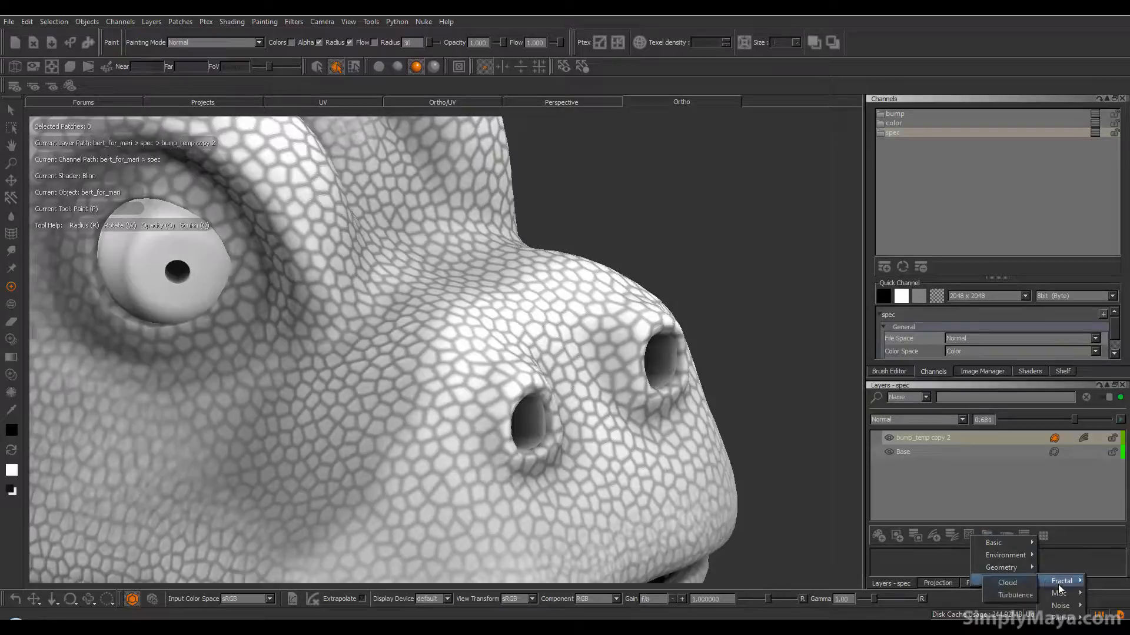
{"action": "mouse_move", "coordinate": [1061, 606]}
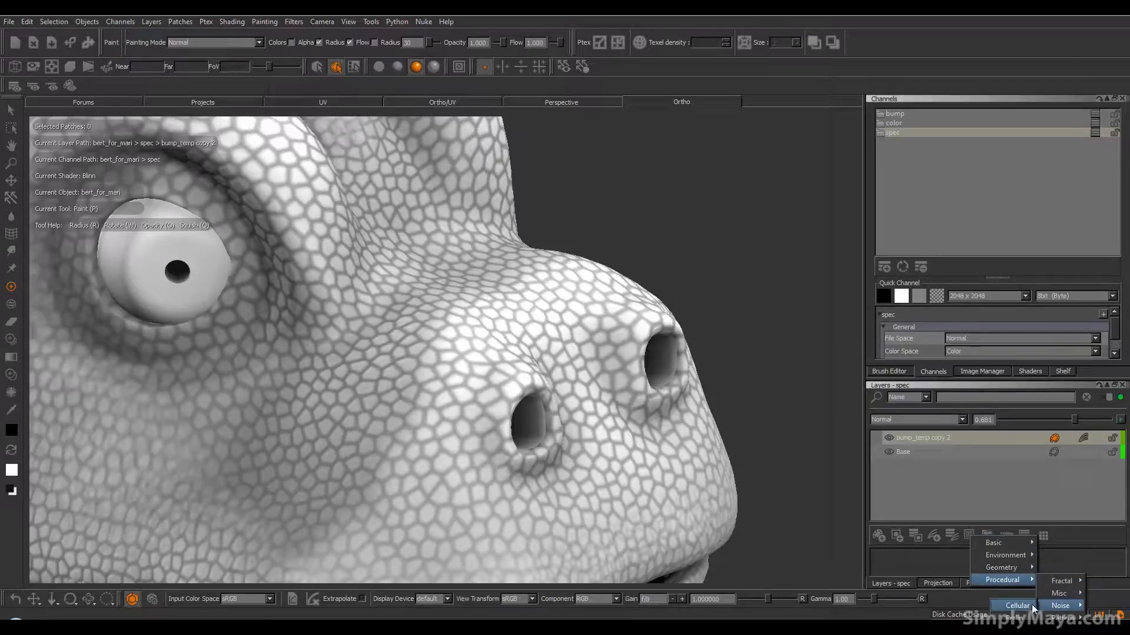
{"action": "left_click", "coordinate": [1015, 618]}
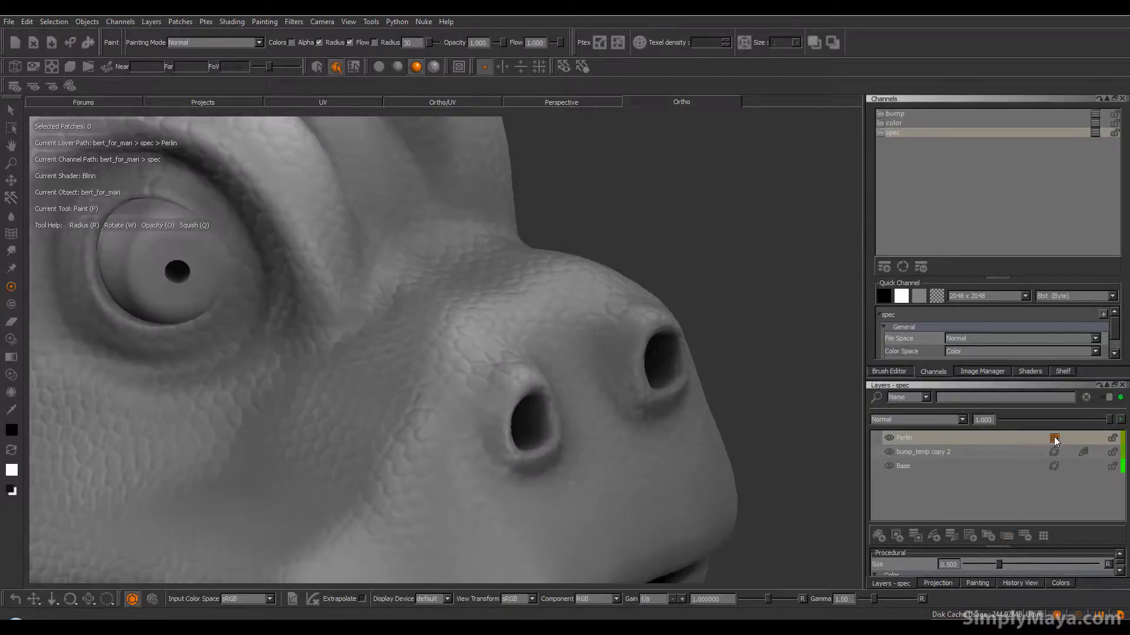
{"action": "mouse_move", "coordinate": [1000, 545]}
{"action": "left_mouse_down"}
{"action": "mouse_move", "coordinate": [999, 487]}
{"action": "mouse_move", "coordinate": [990, 510]}
{"action": "mouse_move", "coordinate": [965, 510]}
{"action": "left_mouse_up"}
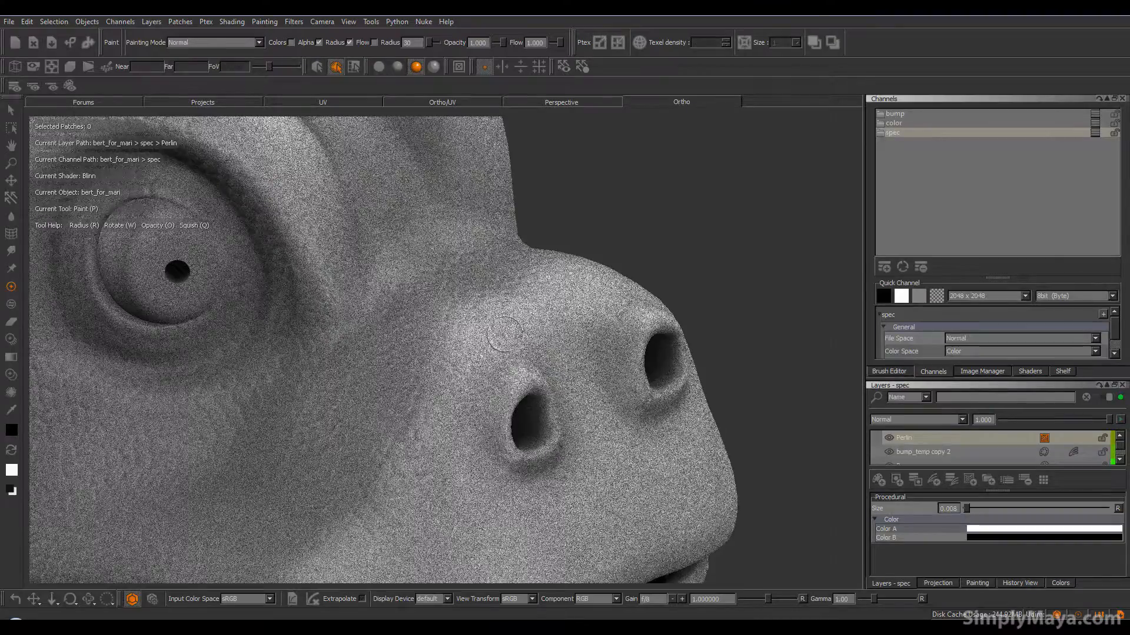
Set the Perlin layer's Color A to a light grey of about 0.89 and Color B to a dark grey of 0.284
{"action": "left_click", "coordinate": [981, 533]}
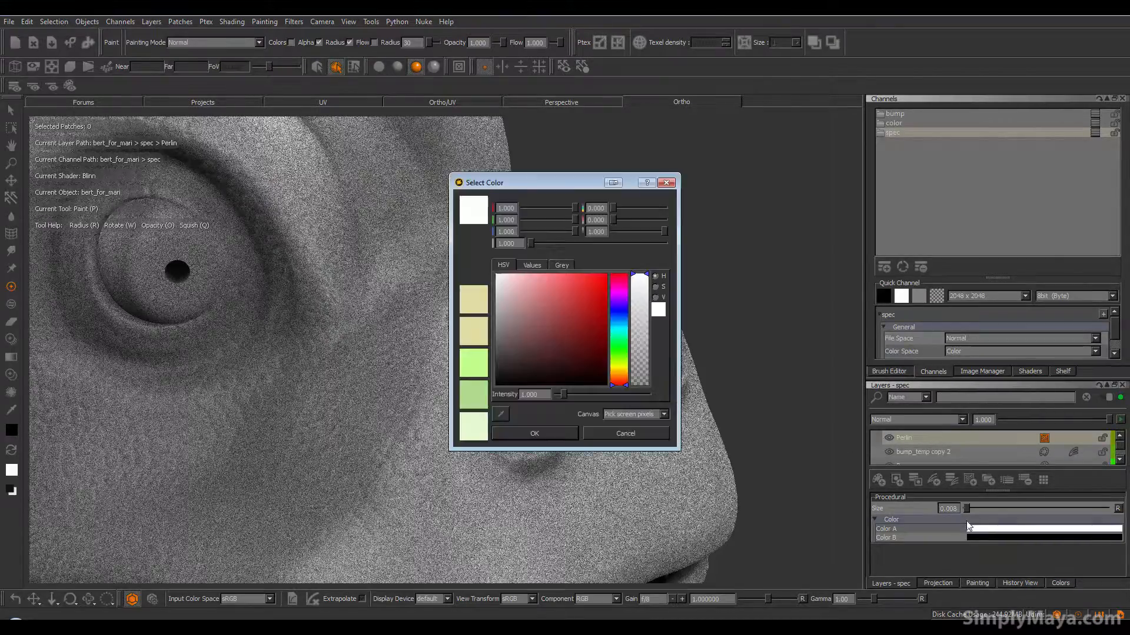
{"action": "left_click", "coordinate": [496, 344]}
{"action": "left_click_drag", "start_coordinate": [494, 294], "coordinate": [492, 288]}
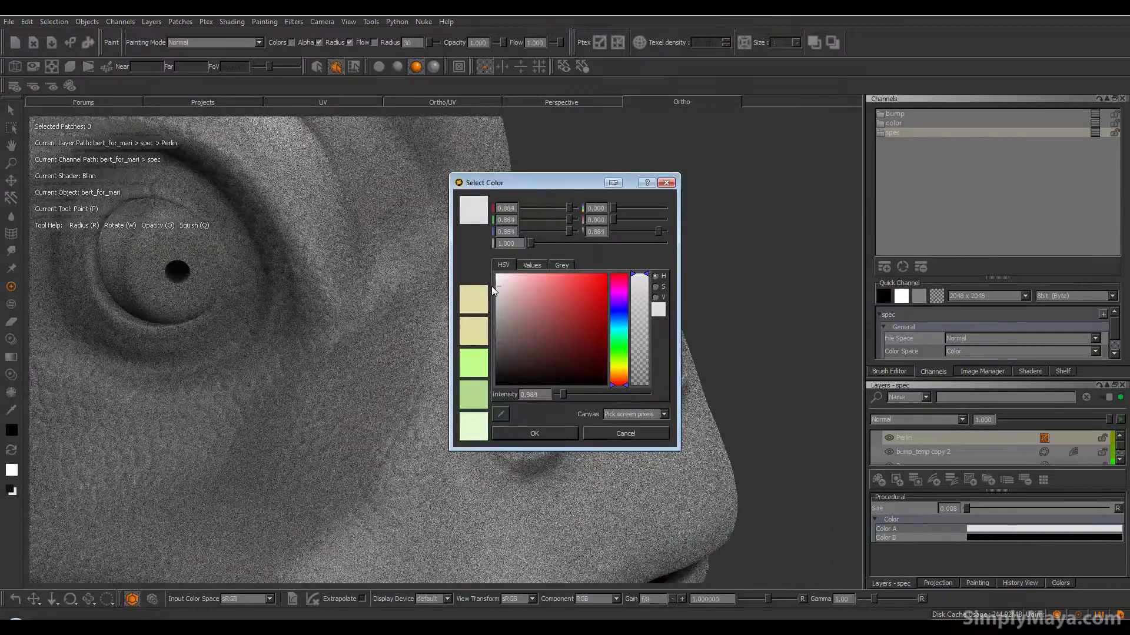
{"action": "left_click", "coordinate": [535, 434]}
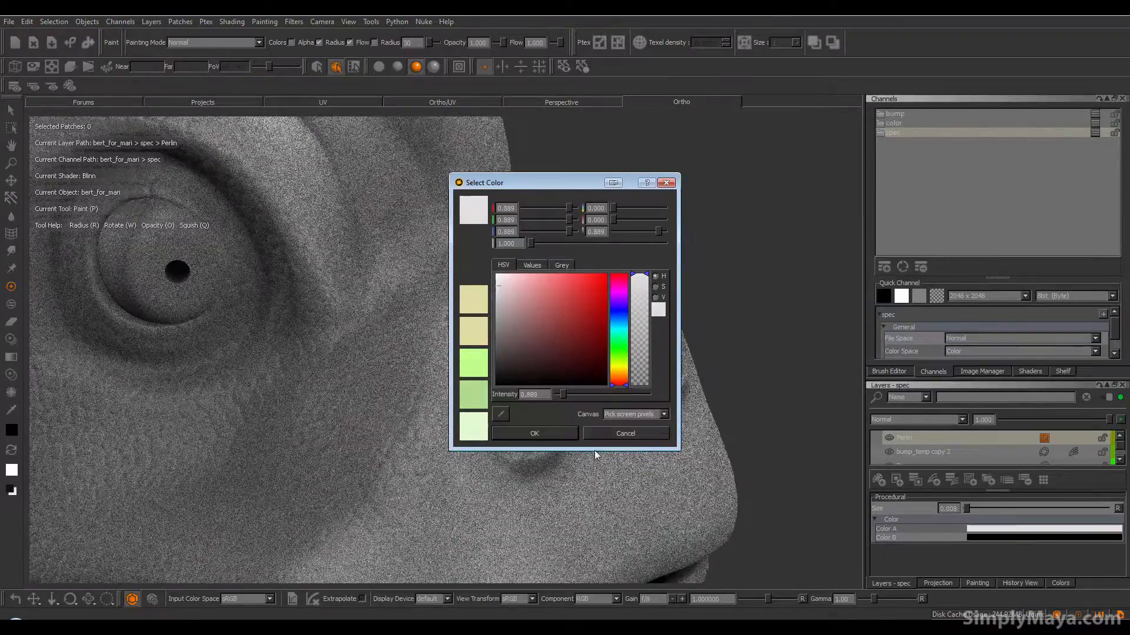
{"action": "left_click", "coordinate": [983, 538]}
{"action": "left_click", "coordinate": [494, 354]}
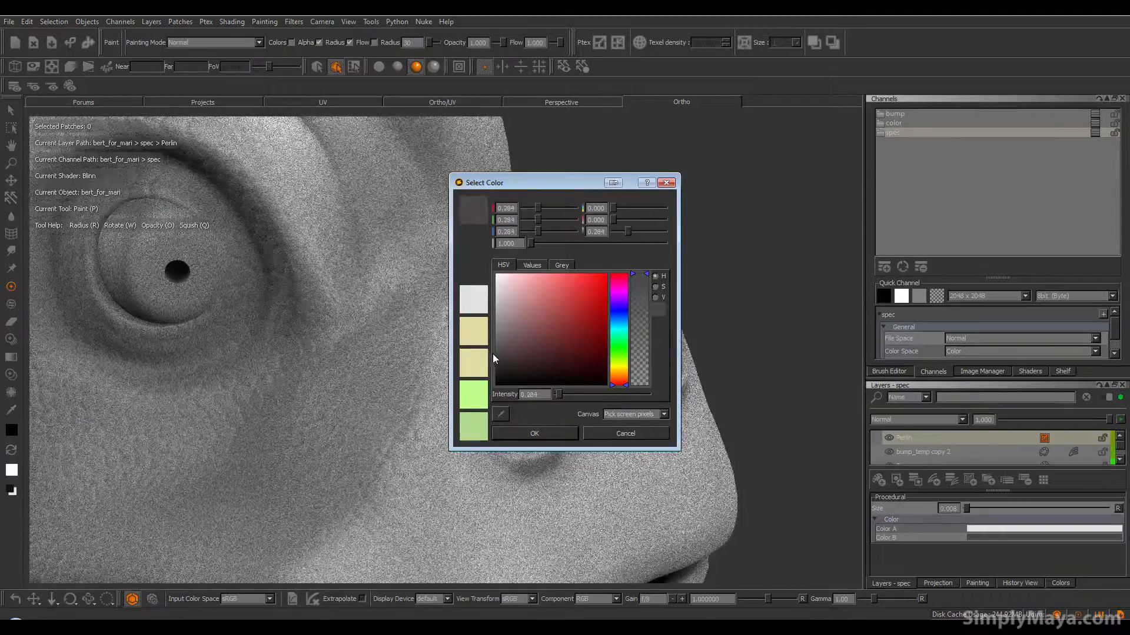
{"action": "left_click", "coordinate": [536, 433]}
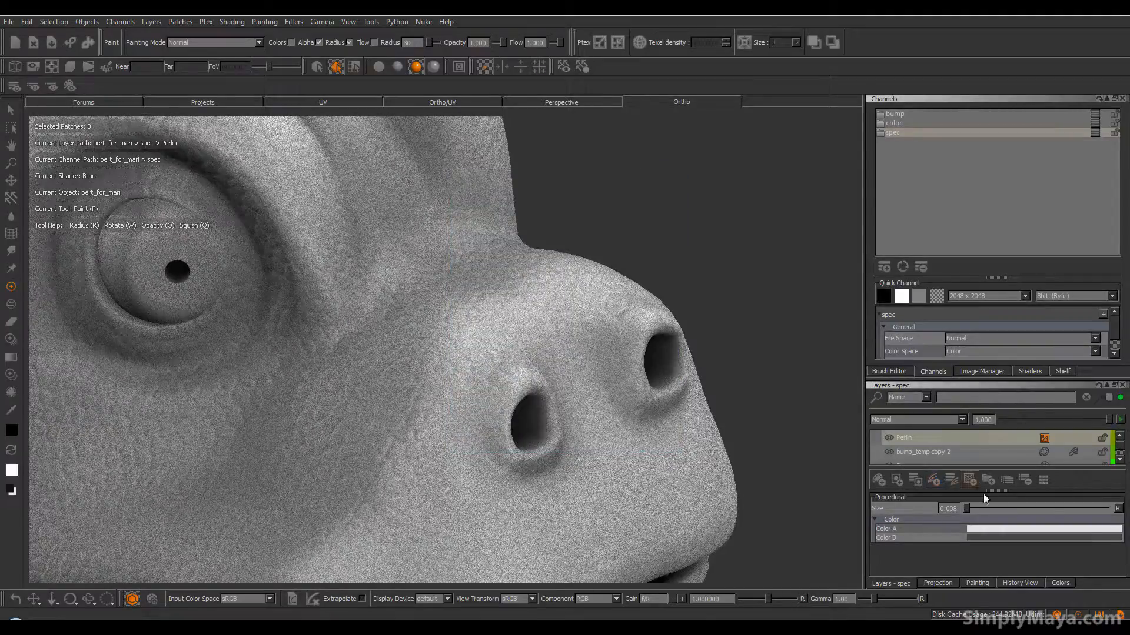
Compare the Perlin noise against the scales beneath at different opacities and set its size to 0.033
{"action": "left_click", "coordinate": [1004, 438]}
{"action": "left_click_drag", "start_coordinate": [1104, 417], "coordinate": [971, 419]}
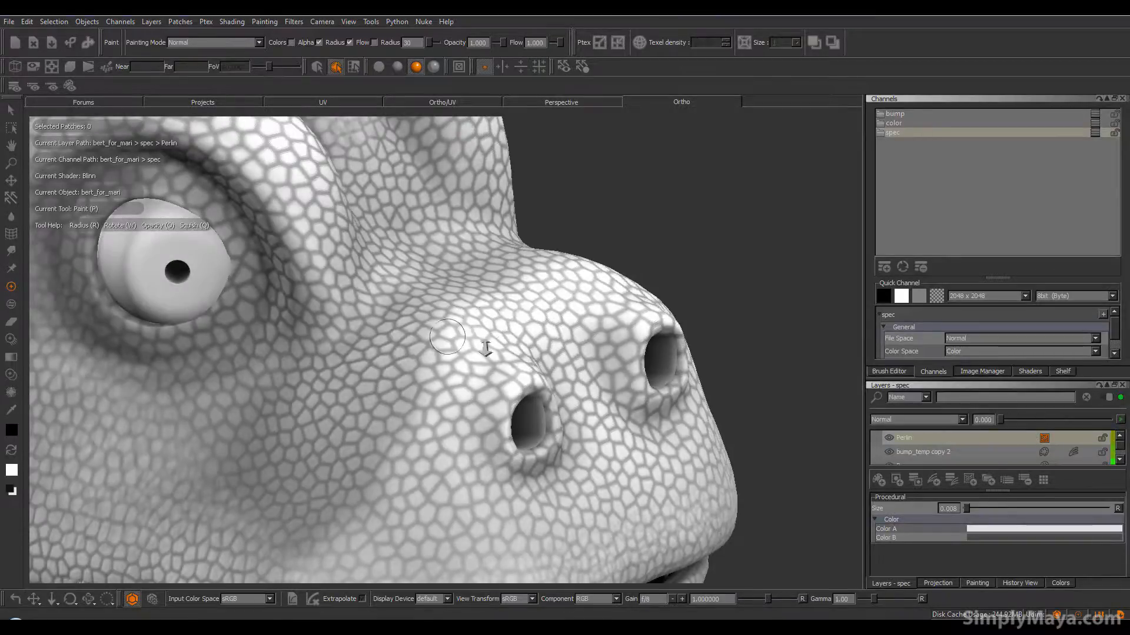
{"action": "scroll", "coordinate": [457, 332], "scroll_direction": "up", "scroll_amount": 3}
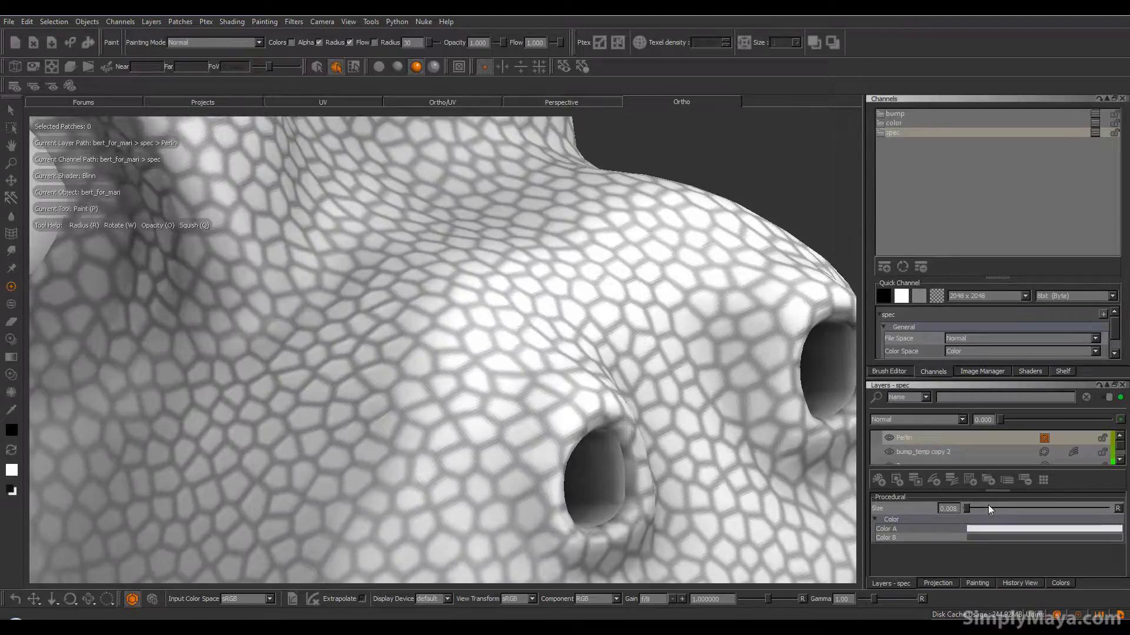
{"action": "left_click_drag", "start_coordinate": [1024, 510], "coordinate": [1033, 506]}
{"action": "scroll", "coordinate": [711, 453], "scroll_direction": "down", "scroll_amount": 5}
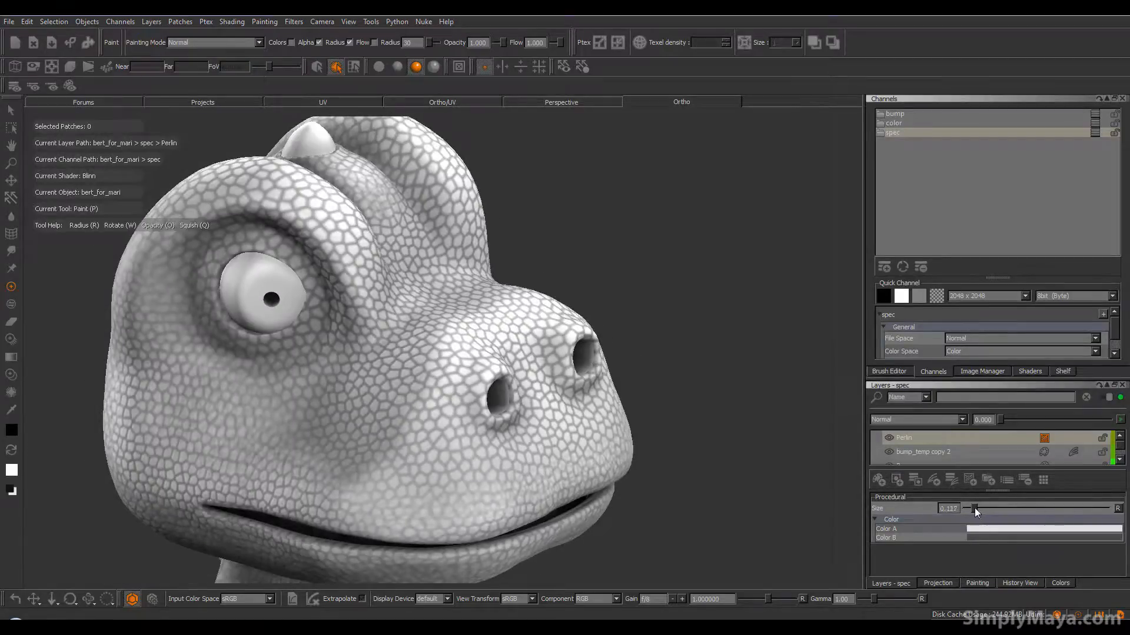
{"action": "left_click_drag", "start_coordinate": [1001, 422], "coordinate": [1089, 425]}
{"action": "left_click_drag", "start_coordinate": [972, 506], "coordinate": [968, 507]}
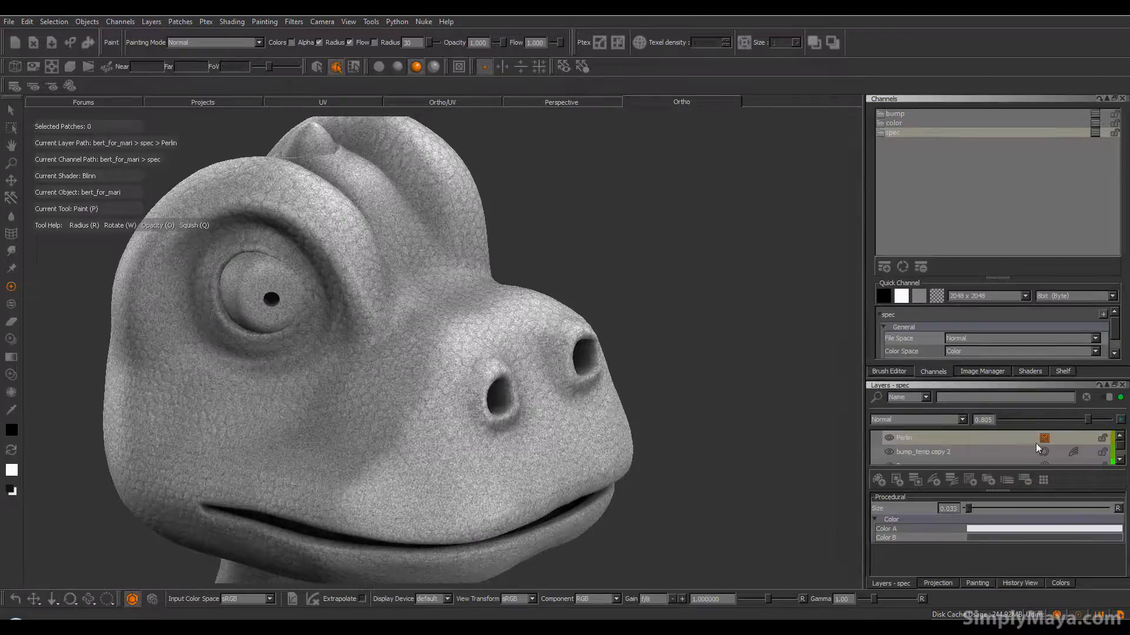
Lower the Perlin layer's opacity to about 0.18, judging it close to the nostril and on the whole dinosaur
{"action": "left_click_drag", "start_coordinate": [1084, 418], "coordinate": [1030, 422]}
{"action": "scroll", "coordinate": [465, 354], "scroll_direction": "up", "scroll_amount": 10}
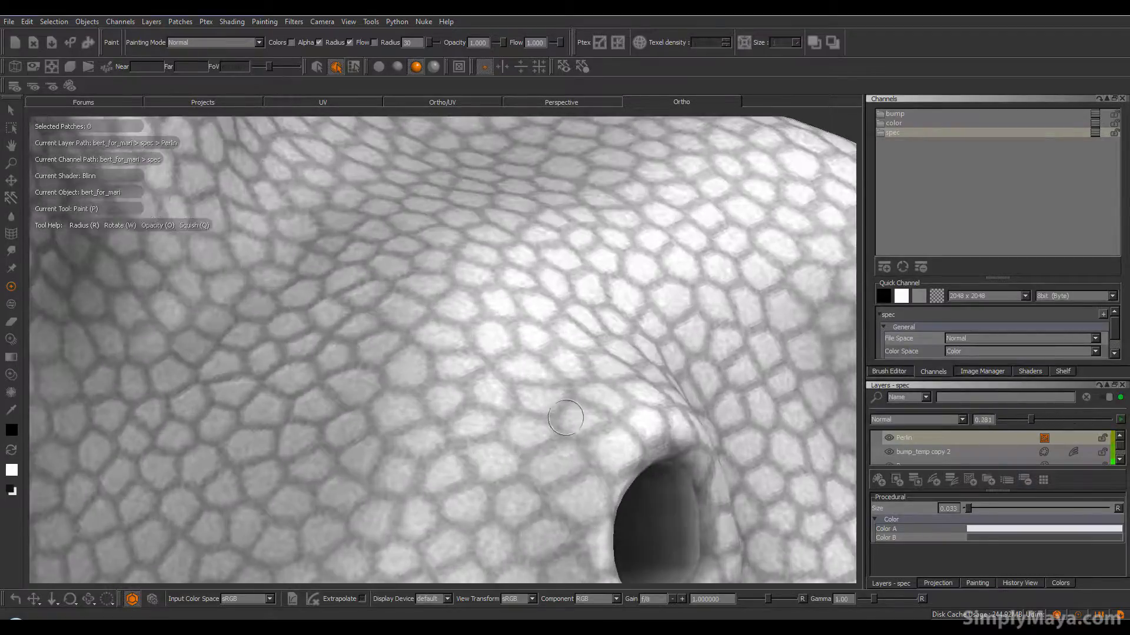
{"action": "left_click_drag", "start_coordinate": [1030, 422], "coordinate": [1019, 423]}
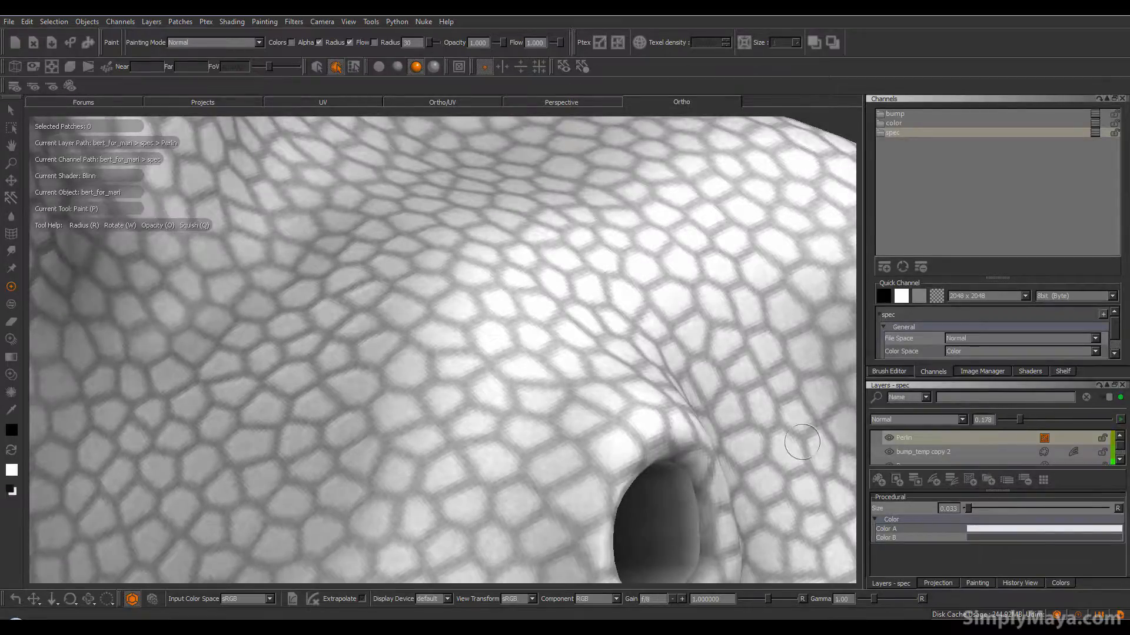
{"action": "scroll", "coordinate": [442, 347], "scroll_direction": "down", "scroll_amount": 10}
{"action": "right_click_drag", "start_coordinate": [506, 406], "coordinate": [483, 409], "text": "alt"}
{"action": "left_click_drag", "start_coordinate": [483, 408], "coordinate": [341, 418], "text": "alt"}
{"action": "left_click_drag", "start_coordinate": [477, 457], "coordinate": [400, 457], "text": "alt"}
{"action": "middle_click_drag", "start_coordinate": [494, 505], "coordinate": [425, 429], "text": "alt"}
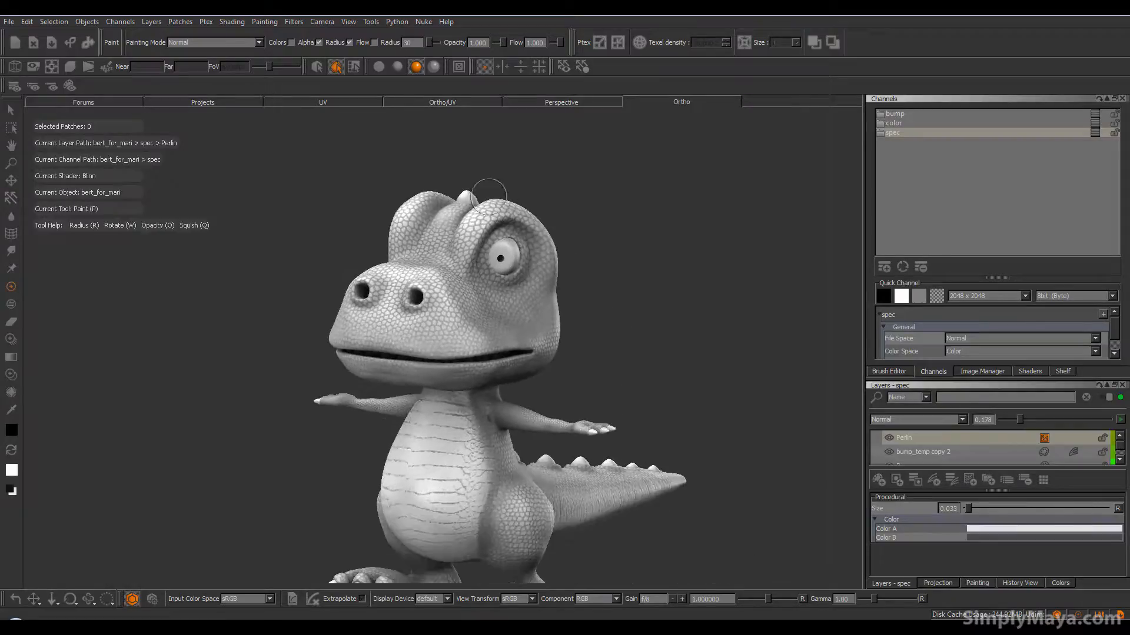
{"action": "middle_click_drag", "start_coordinate": [529, 370], "coordinate": [529, 297], "text": "alt"}
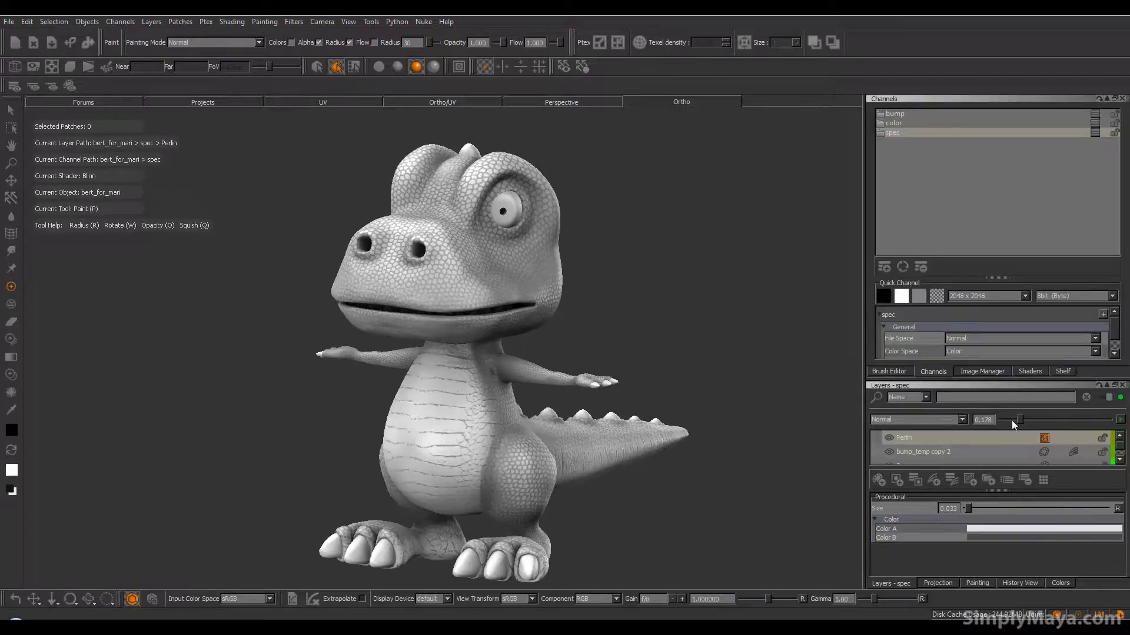
{"action": "left_click_drag", "start_coordinate": [1042, 420], "coordinate": [1017, 421]}
Make the color channel current and assign the spec channel to the Blinn shader's Specular Color input
{"action": "left_click", "coordinate": [894, 122]}
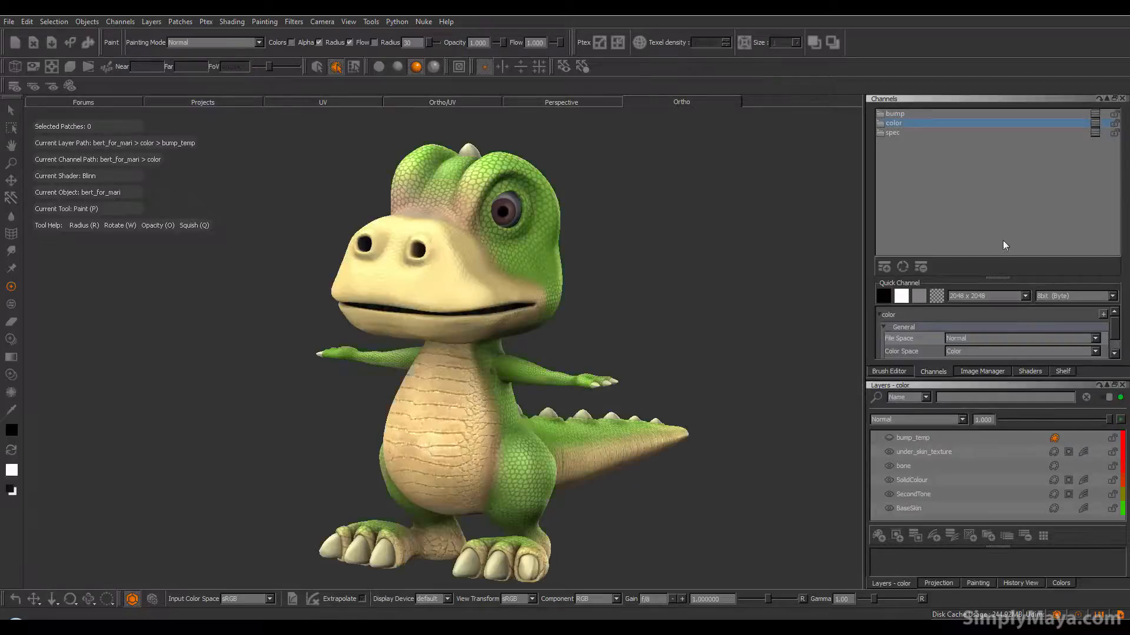
{"action": "left_click", "coordinate": [1037, 369]}
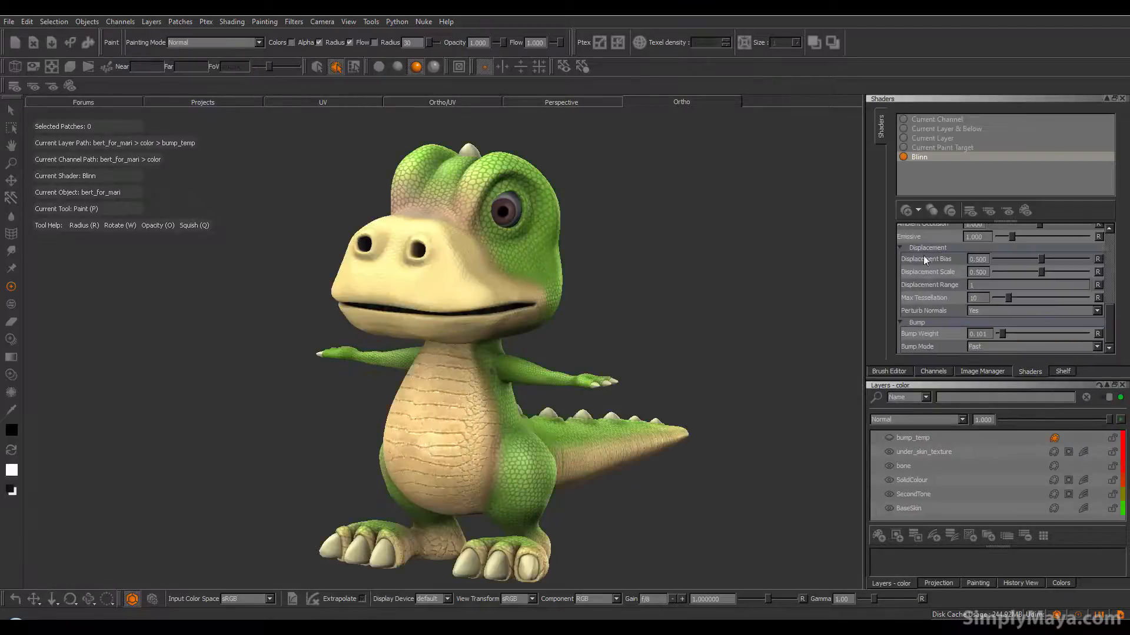
{"action": "scroll", "coordinate": [923, 269], "scroll_direction": "up", "scroll_amount": 3}
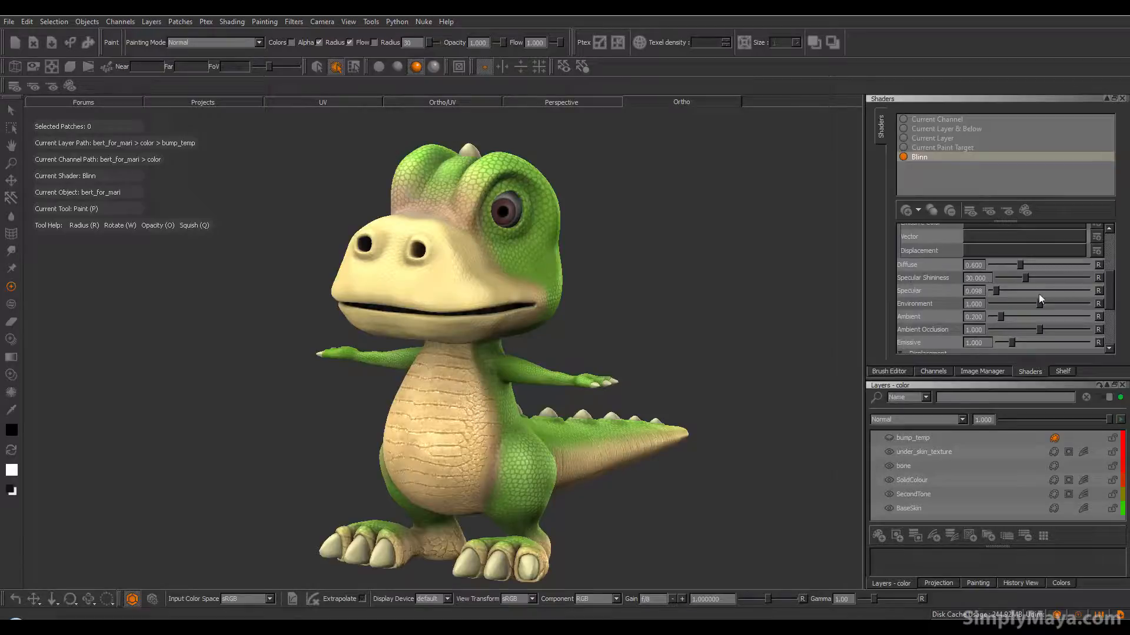
{"action": "scroll", "coordinate": [963, 287], "scroll_direction": "up", "scroll_amount": 4}
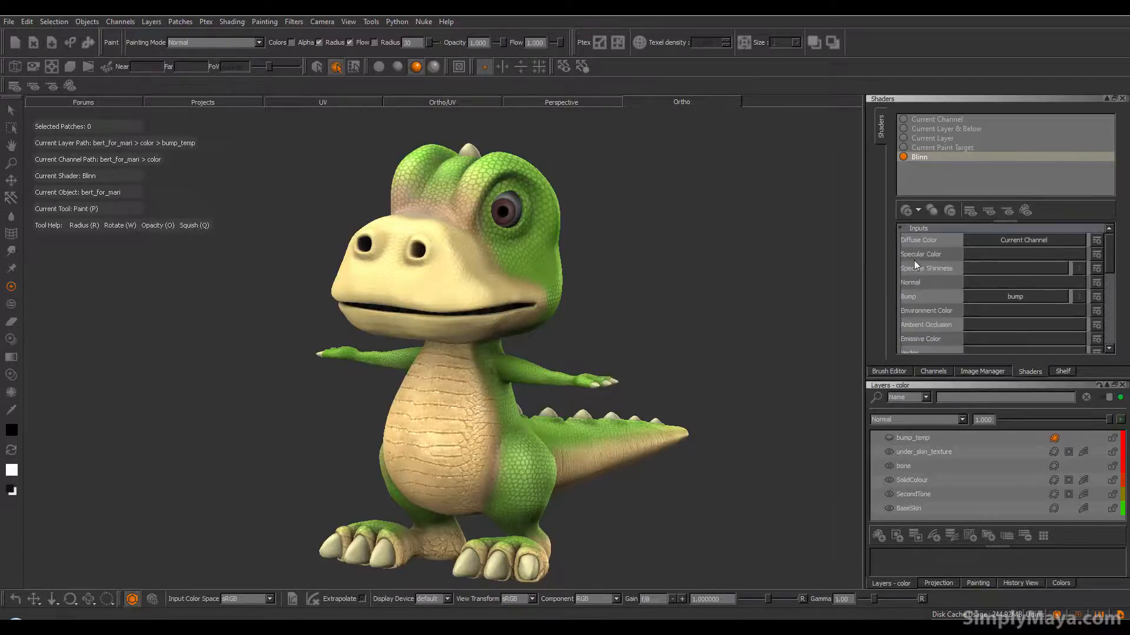
{"action": "left_click", "coordinate": [996, 255]}
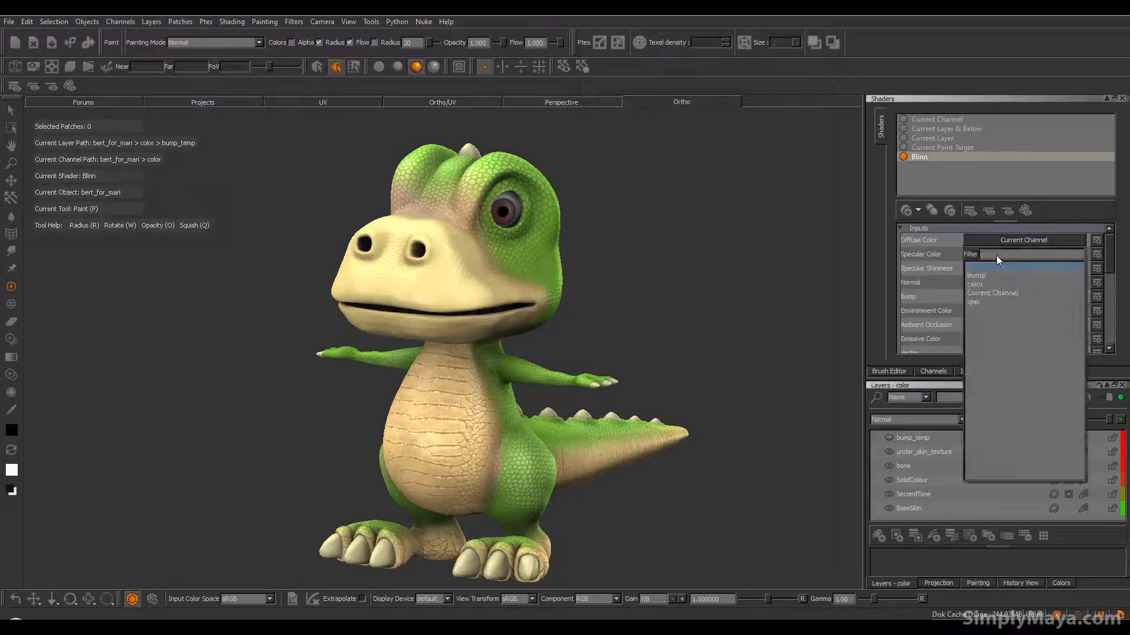
{"action": "left_click", "coordinate": [976, 302]}
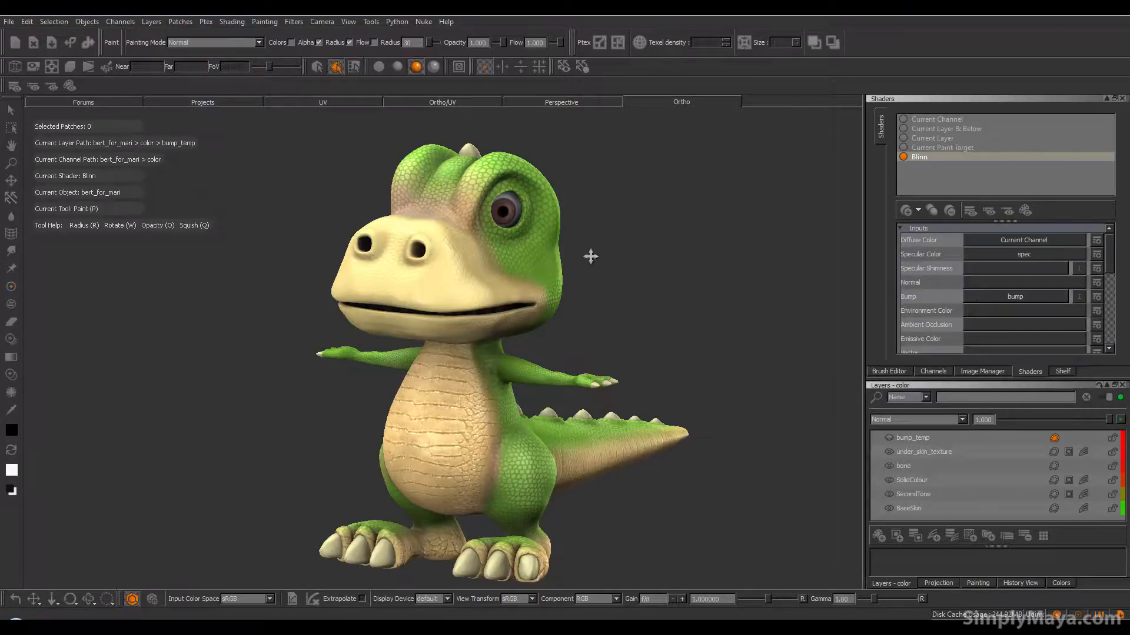
Raise the Blinn shader's Specular to 0.427 and Specular Shininess to 94.079 while viewing the dinosaur's face
{"action": "mouse_move", "coordinate": [596, 246]}
{"action": "right_mouse_down", "text": "alt"}
{"action": "mouse_move", "coordinate": [580, 272]}
{"action": "mouse_move", "coordinate": [643, 315]}
{"action": "mouse_move", "coordinate": [641, 269]}
{"action": "right_mouse_up", "text": "alt"}
{"action": "middle_click_drag", "start_coordinate": [641, 269], "coordinate": [634, 298], "text": "alt"}
{"action": "left_click_drag", "start_coordinate": [618, 348], "coordinate": [582, 347], "text": "alt"}
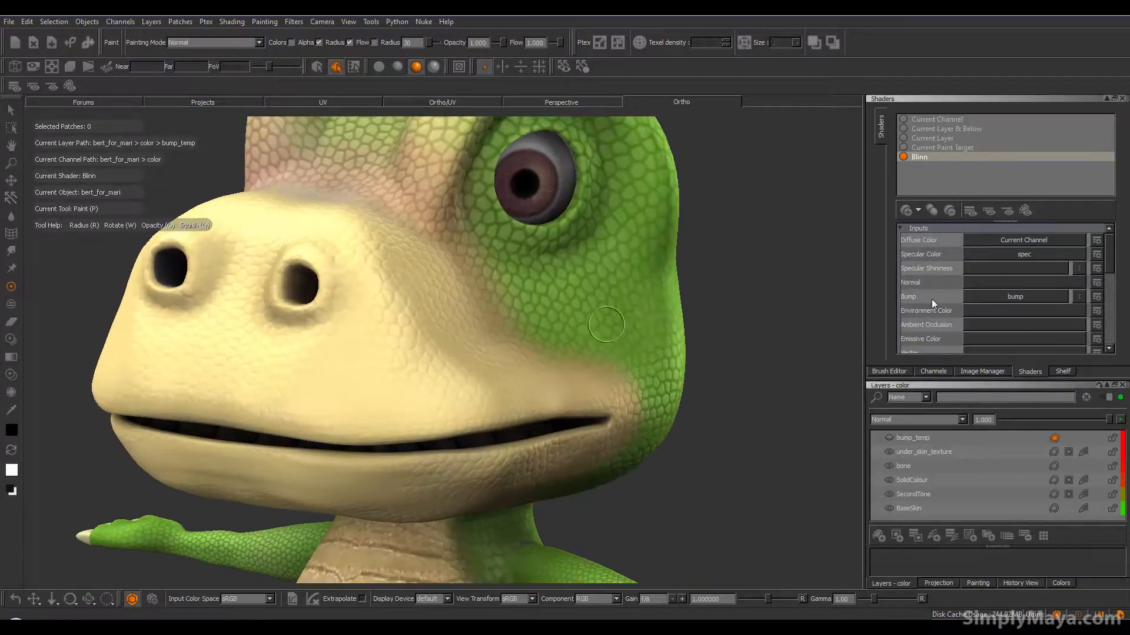
{"action": "scroll", "coordinate": [984, 289], "scroll_direction": "down", "scroll_amount": 3}
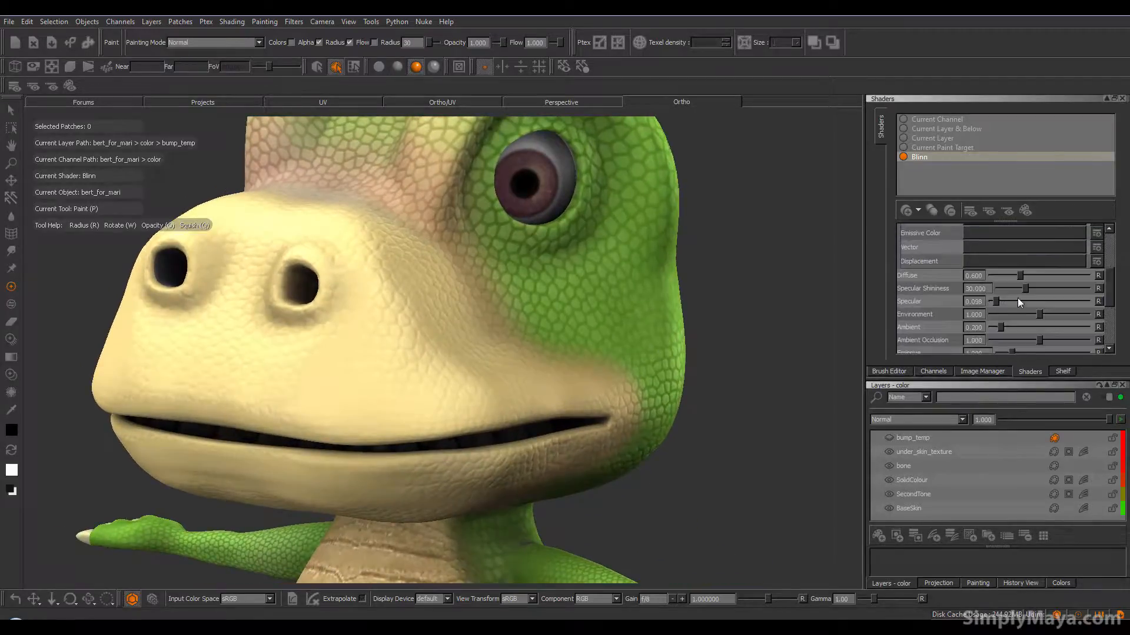
{"action": "left_click_drag", "start_coordinate": [997, 300], "coordinate": [1081, 291]}
Inspect the specular highlights on the dinosaur's snout, cheek and body from several angles
{"action": "scroll", "coordinate": [553, 315], "scroll_direction": "up", "scroll_amount": 6}
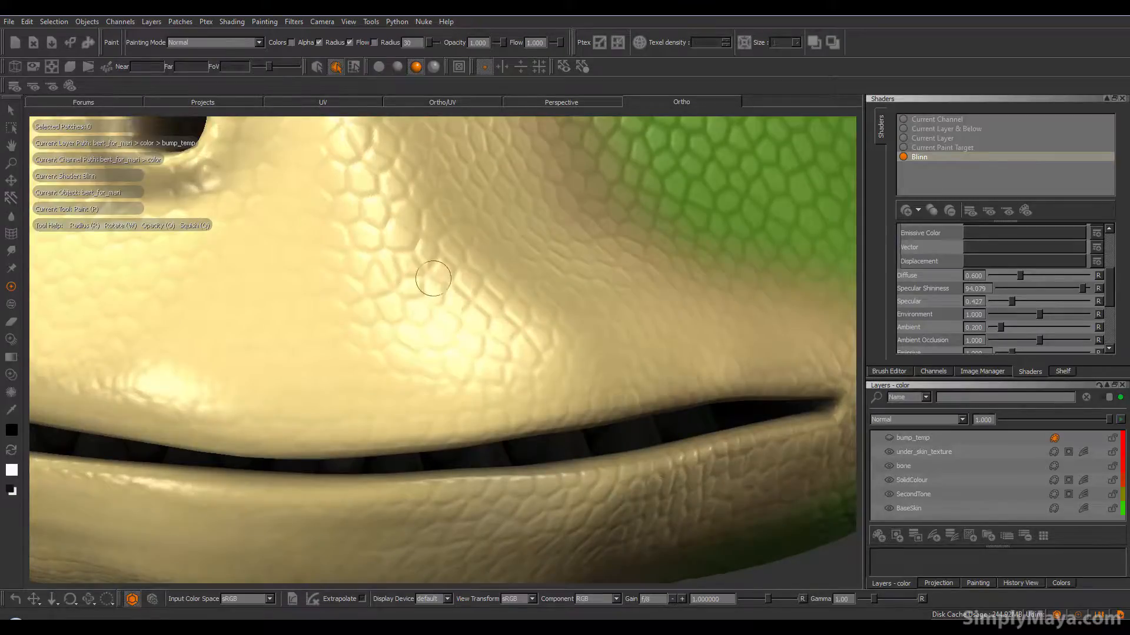
{"action": "right_click_drag", "start_coordinate": [509, 297], "coordinate": [401, 272], "text": "alt"}
{"action": "left_click_drag", "start_coordinate": [402, 272], "coordinate": [399, 359], "text": "alt"}
{"action": "key", "text": "p"}
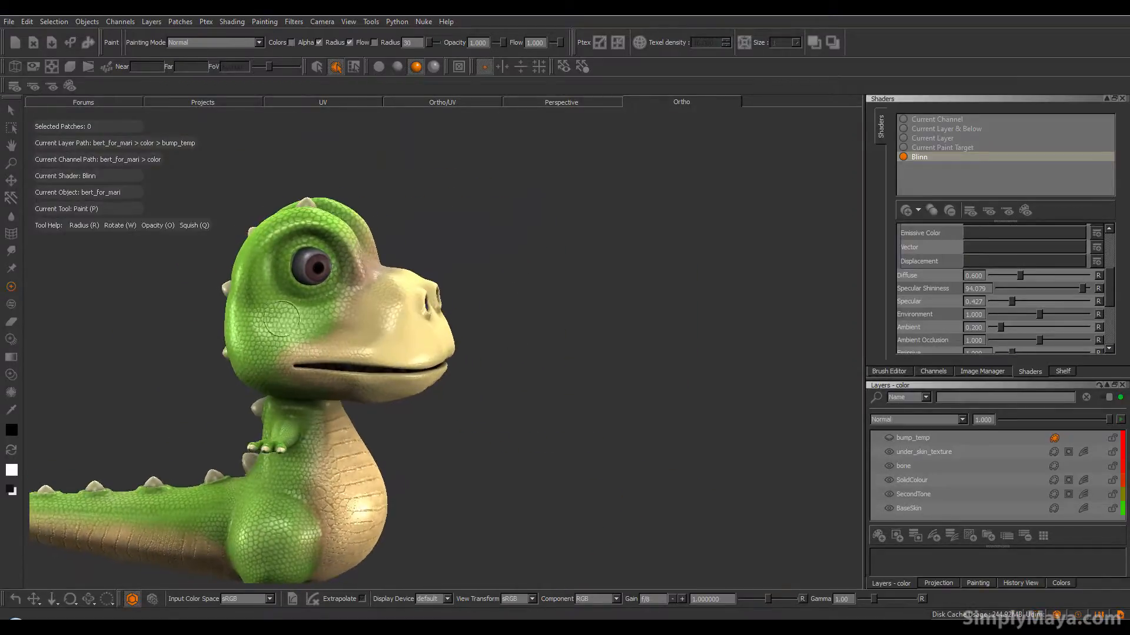
{"action": "mouse_move", "coordinate": [287, 316]}
{"action": "left_mouse_down", "text": "alt"}
{"action": "mouse_move", "coordinate": [265, 320]}
{"action": "mouse_move", "coordinate": [295, 318]}
{"action": "left_mouse_up", "text": "alt"}
{"action": "mouse_move", "coordinate": [421, 335]}
{"action": "left_mouse_down", "text": "alt"}
{"action": "mouse_move", "coordinate": [359, 339]}
{"action": "mouse_move", "coordinate": [358, 378]}
{"action": "mouse_move", "coordinate": [340, 373]}
{"action": "left_mouse_up", "text": "alt"}
{"action": "left_click_drag", "start_coordinate": [543, 351], "coordinate": [459, 335], "text": "alt"}
{"action": "middle_click_drag", "start_coordinate": [502, 305], "coordinate": [470, 279], "text": "alt"}
{"action": "left_click_drag", "start_coordinate": [470, 307], "coordinate": [497, 301], "text": "alt"}
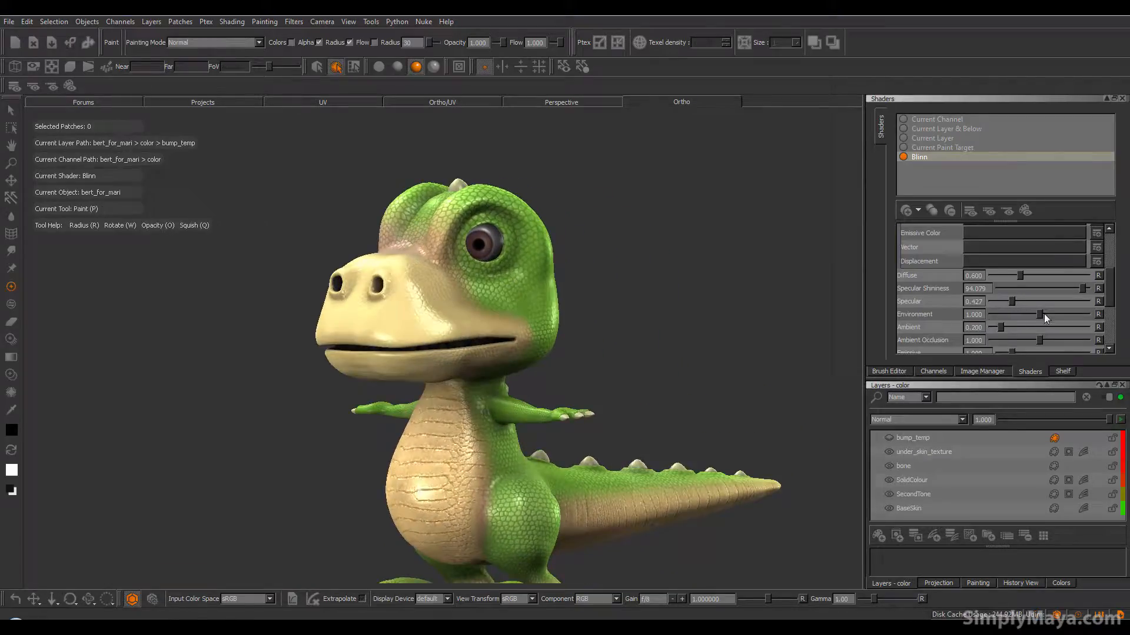
Set the Blinn shader's Environment to 1.122, Specular Shininess to 30.363 and Specular to 0.232
{"action": "left_click_drag", "start_coordinate": [1039, 316], "coordinate": [1041, 315]}
{"action": "left_click_drag", "start_coordinate": [1038, 292], "coordinate": [1002, 306]}
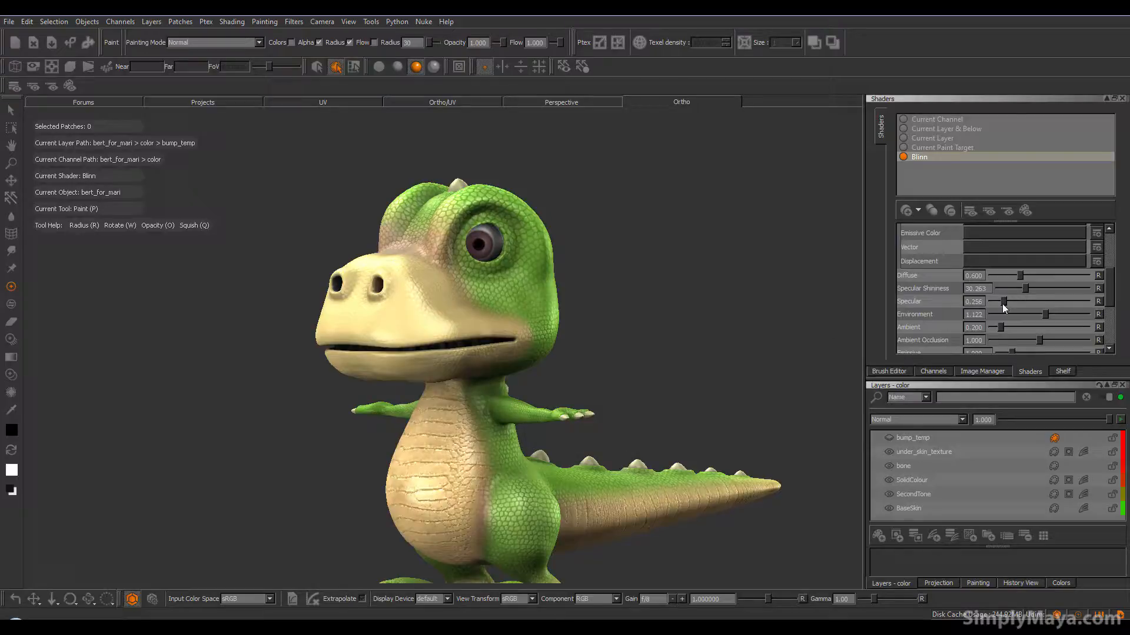
Examine the softened highlights all around the dinosaur, including the head, body and tail
{"action": "mouse_move", "coordinate": [353, 377]}
{"action": "left_mouse_down", "text": "alt"}
{"action": "mouse_move", "coordinate": [489, 403]}
{"action": "mouse_move", "coordinate": [512, 400]}
{"action": "mouse_move", "coordinate": [559, 361]}
{"action": "mouse_move", "coordinate": [619, 424]}
{"action": "mouse_move", "coordinate": [603, 444]}
{"action": "mouse_move", "coordinate": [673, 371]}
{"action": "left_mouse_up", "text": "alt"}
{"action": "mouse_move", "coordinate": [806, 312]}
{"action": "left_mouse_down", "text": "alt"}
{"action": "mouse_move", "coordinate": [290, 390]}
{"action": "mouse_move", "coordinate": [423, 415]}
{"action": "mouse_move", "coordinate": [366, 411]}
{"action": "mouse_move", "coordinate": [396, 439]}
{"action": "mouse_move", "coordinate": [585, 474]}
{"action": "mouse_move", "coordinate": [475, 434]}
{"action": "mouse_move", "coordinate": [611, 431]}
{"action": "left_mouse_up", "text": "alt"}
{"action": "left_click_drag", "start_coordinate": [494, 428], "coordinate": [443, 447], "text": "alt"}
{"action": "right_click_drag", "start_coordinate": [442, 447], "coordinate": [529, 451], "text": "alt"}
{"action": "mouse_move", "coordinate": [521, 412]}
{"action": "middle_mouse_down", "text": "alt"}
{"action": "mouse_move", "coordinate": [508, 506]}
{"action": "mouse_move", "coordinate": [517, 518]}
{"action": "middle_mouse_up", "text": "alt"}
{"action": "left_click_drag", "start_coordinate": [506, 497], "coordinate": [347, 488], "text": "alt"}
{"action": "left_click_drag", "start_coordinate": [442, 480], "coordinate": [356, 470], "text": "alt"}
{"action": "middle_click_drag", "start_coordinate": [584, 268], "coordinate": [465, 200], "text": "alt"}
{"action": "left_click_drag", "start_coordinate": [453, 277], "coordinate": [541, 289], "text": "alt"}
{"action": "mouse_move", "coordinate": [541, 329]}
{"action": "left_mouse_down", "text": "alt"}
{"action": "mouse_move", "coordinate": [544, 276]}
{"action": "mouse_move", "coordinate": [450, 250]}
{"action": "left_mouse_up", "text": "alt"}
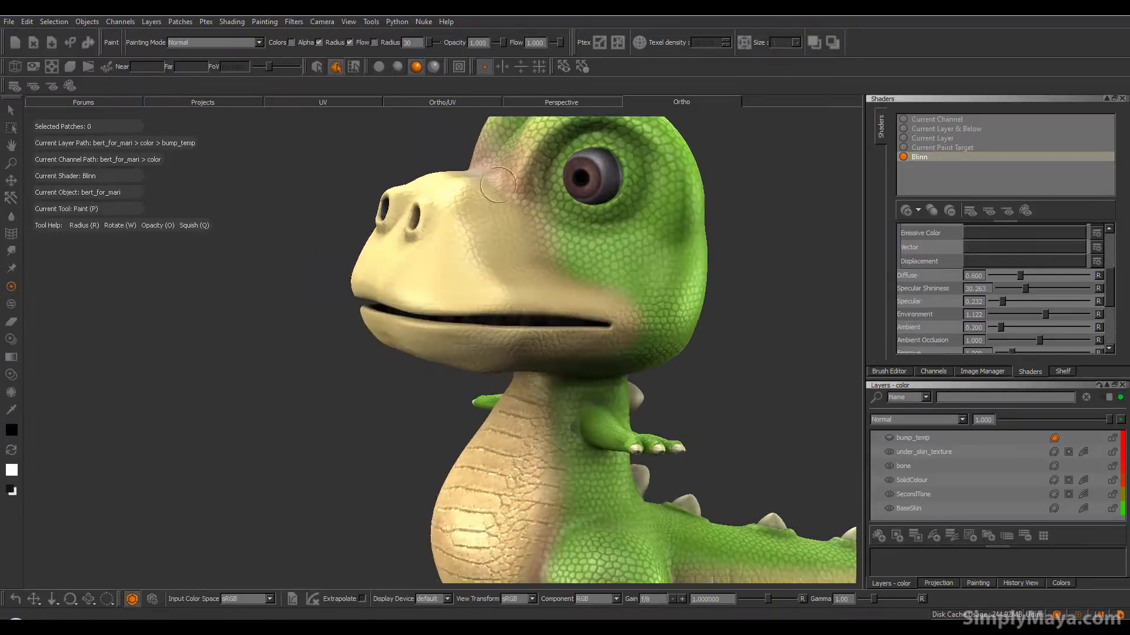
{"action": "mouse_move", "coordinate": [518, 283]}
{"action": "left_mouse_down", "text": "alt"}
{"action": "mouse_move", "coordinate": [496, 275]}
{"action": "mouse_move", "coordinate": [500, 285]}
{"action": "left_mouse_up", "text": "alt"}
{"action": "middle_click_drag", "start_coordinate": [546, 288], "coordinate": [510, 292], "text": "alt"}
Add a Cloud fractal procedural to the adjustment stack of the SolidColour layer
{"action": "left_click", "coordinate": [941, 481]}
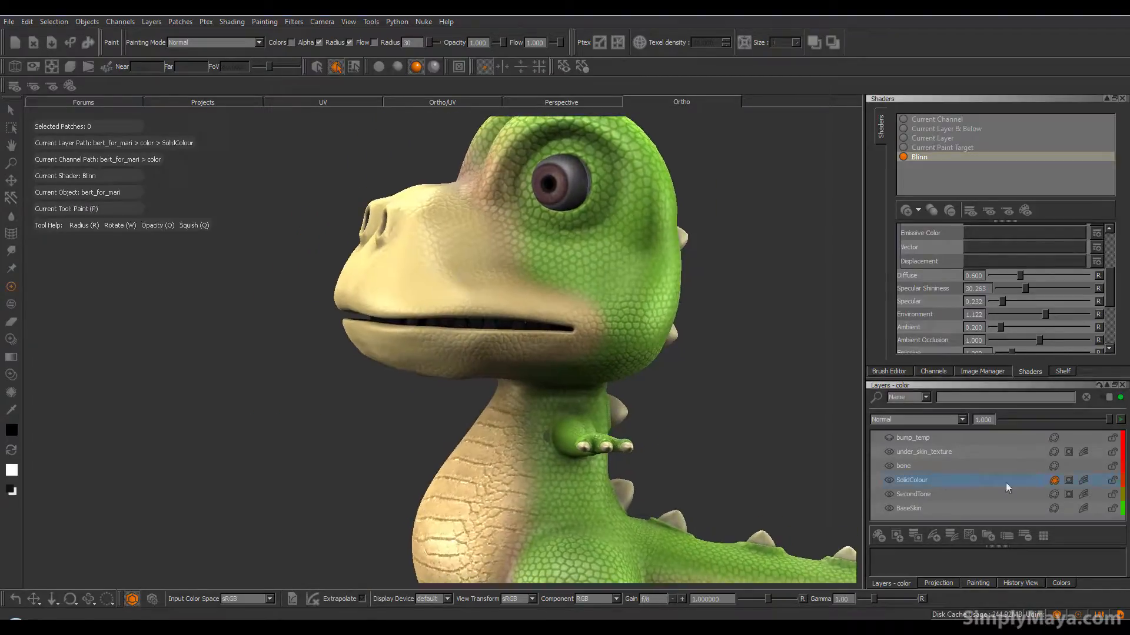
{"action": "left_click", "coordinate": [1084, 480]}
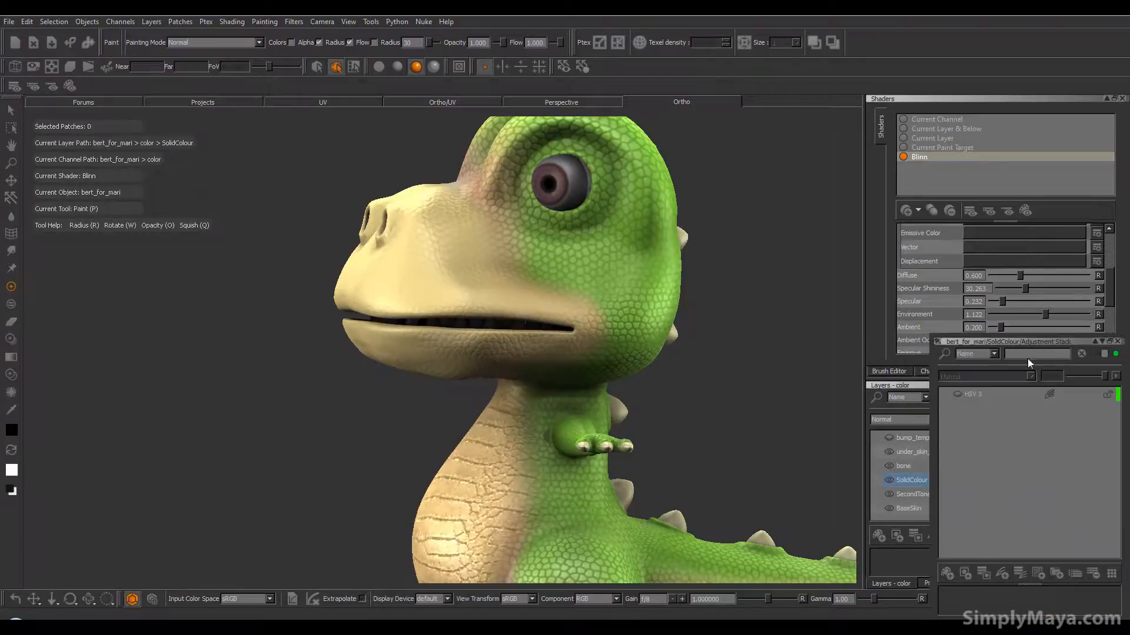
{"action": "left_click_drag", "start_coordinate": [1015, 341], "coordinate": [761, 231]}
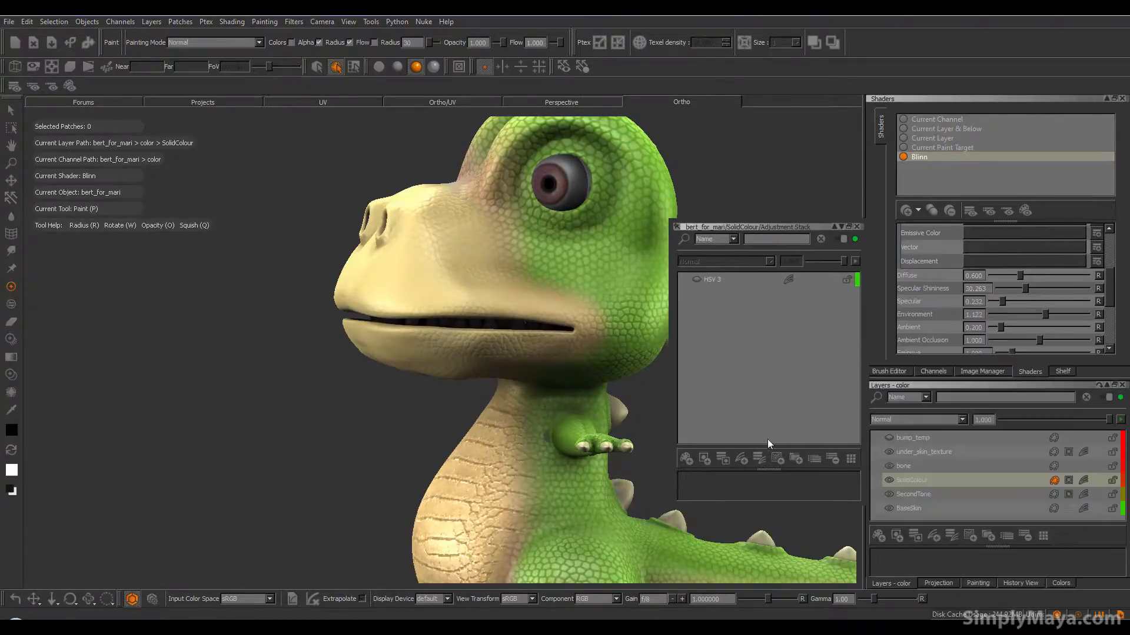
{"action": "left_click", "coordinate": [778, 459]}
{"action": "mouse_move", "coordinate": [823, 495]}
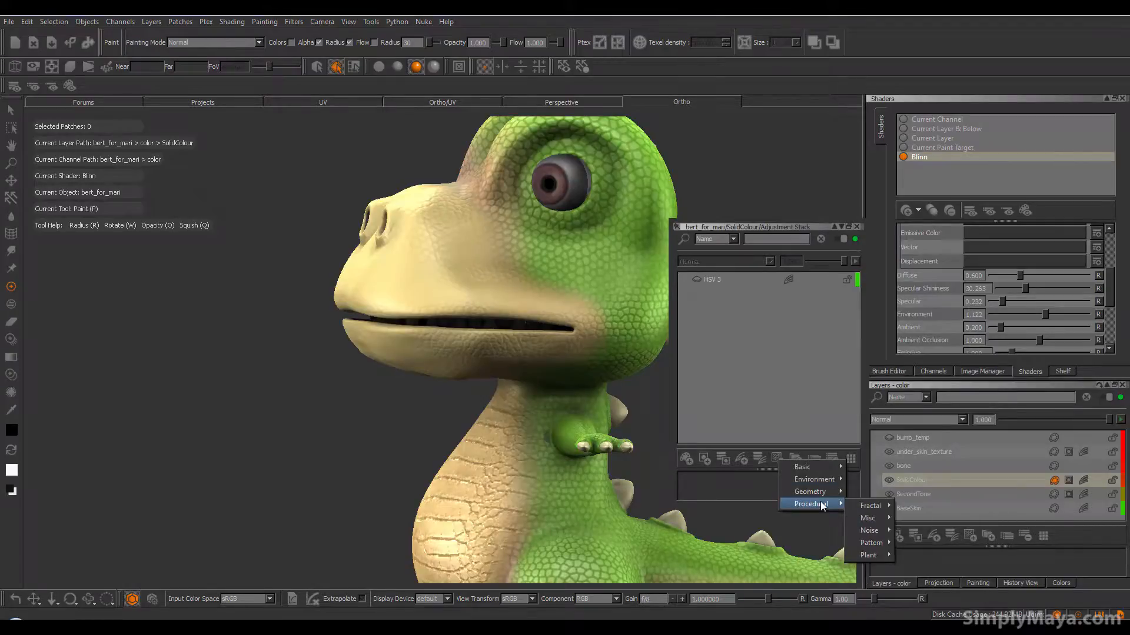
{"action": "mouse_move", "coordinate": [870, 509]}
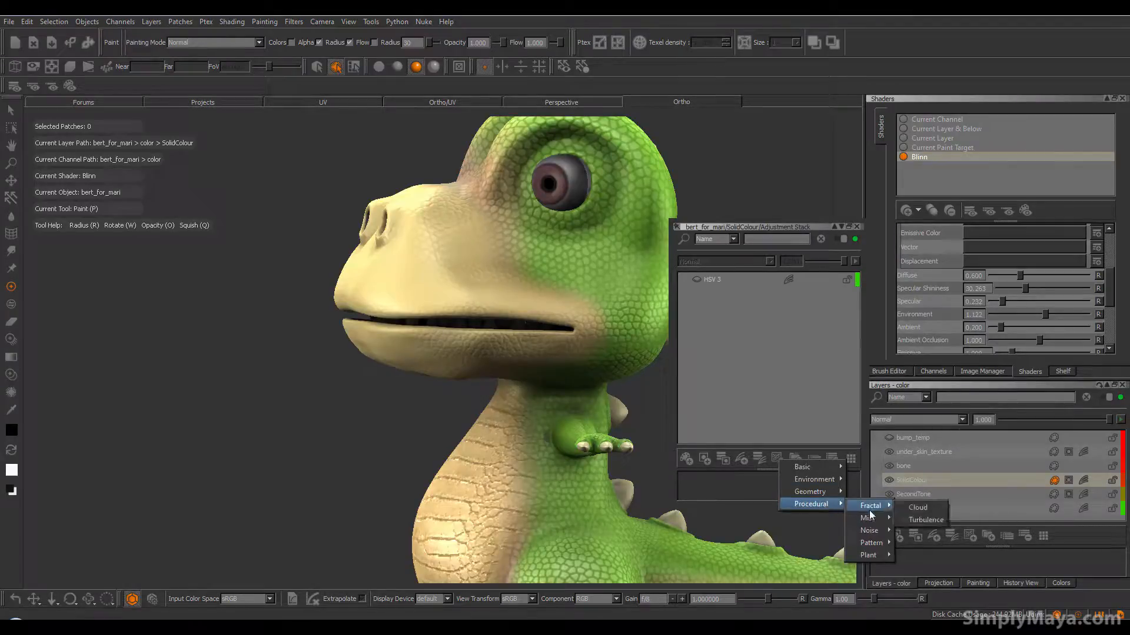
{"action": "left_click", "coordinate": [906, 508]}
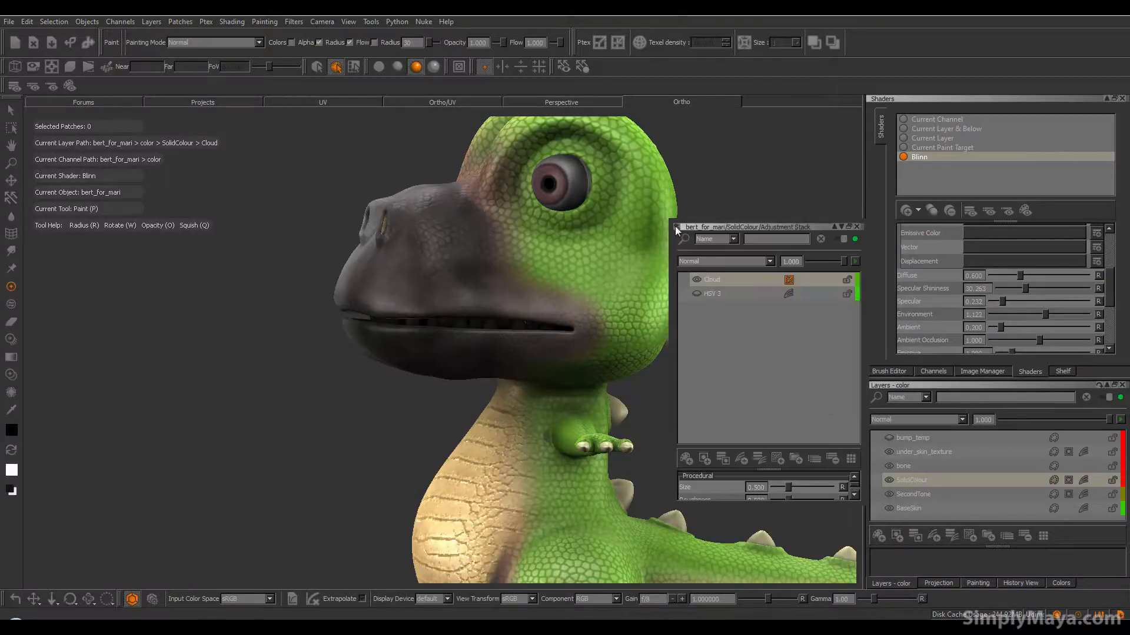
Set the Cloud procedural's Size to 0.276 and its Color A to the saved pale yellow
{"action": "left_click", "coordinate": [789, 282]}
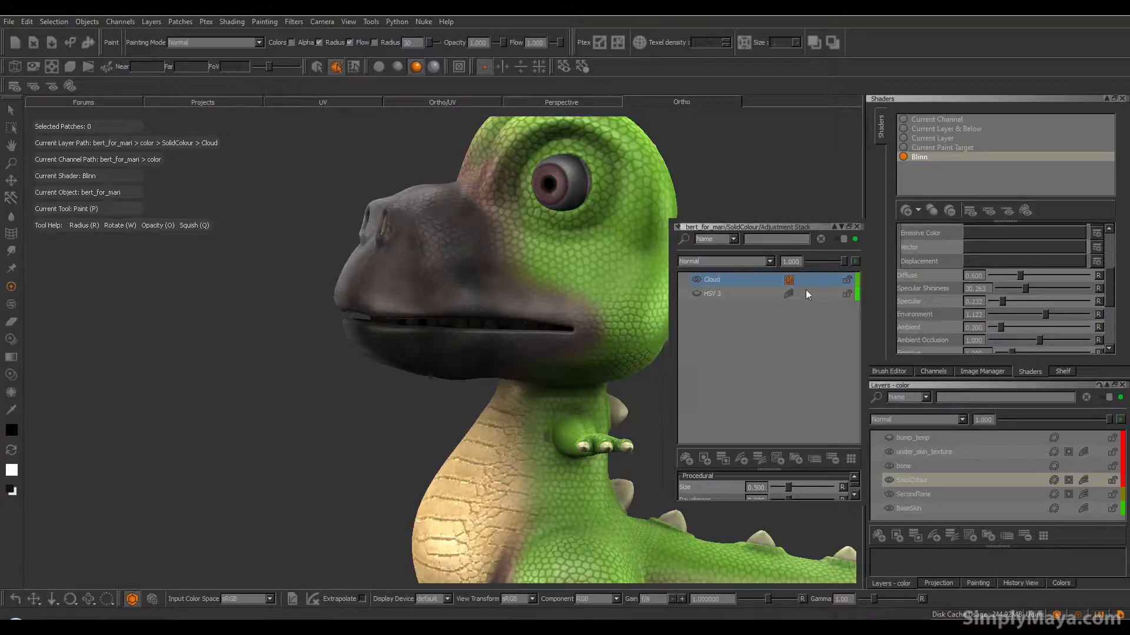
{"action": "left_click_drag", "start_coordinate": [772, 471], "coordinate": [781, 384]}
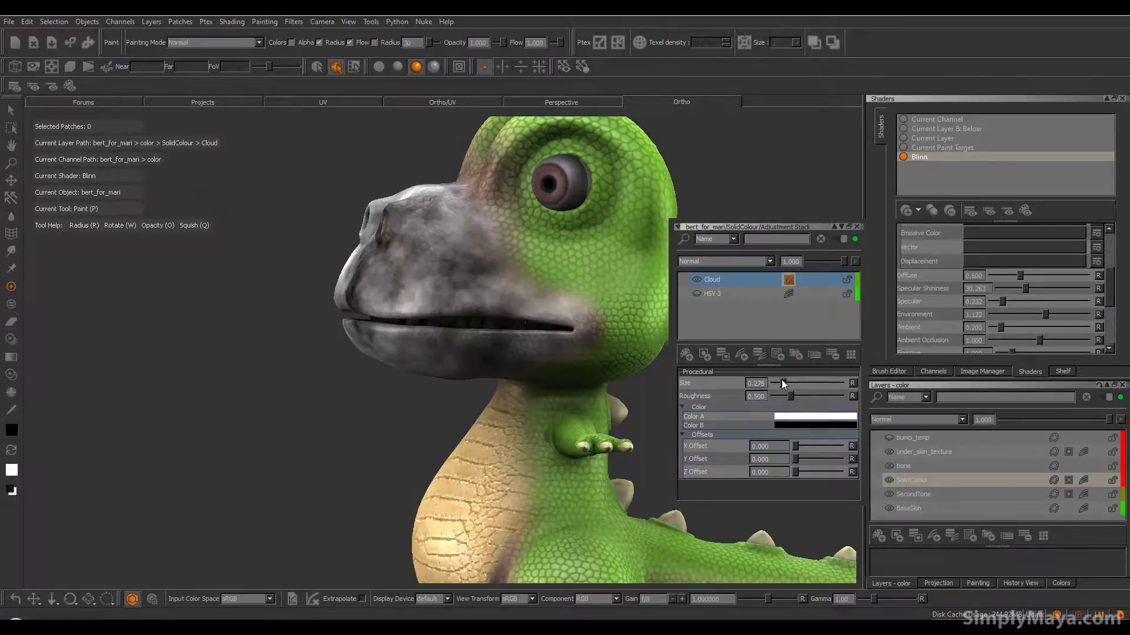
{"action": "left_click", "coordinate": [805, 417]}
{"action": "left_click", "coordinate": [681, 410]}
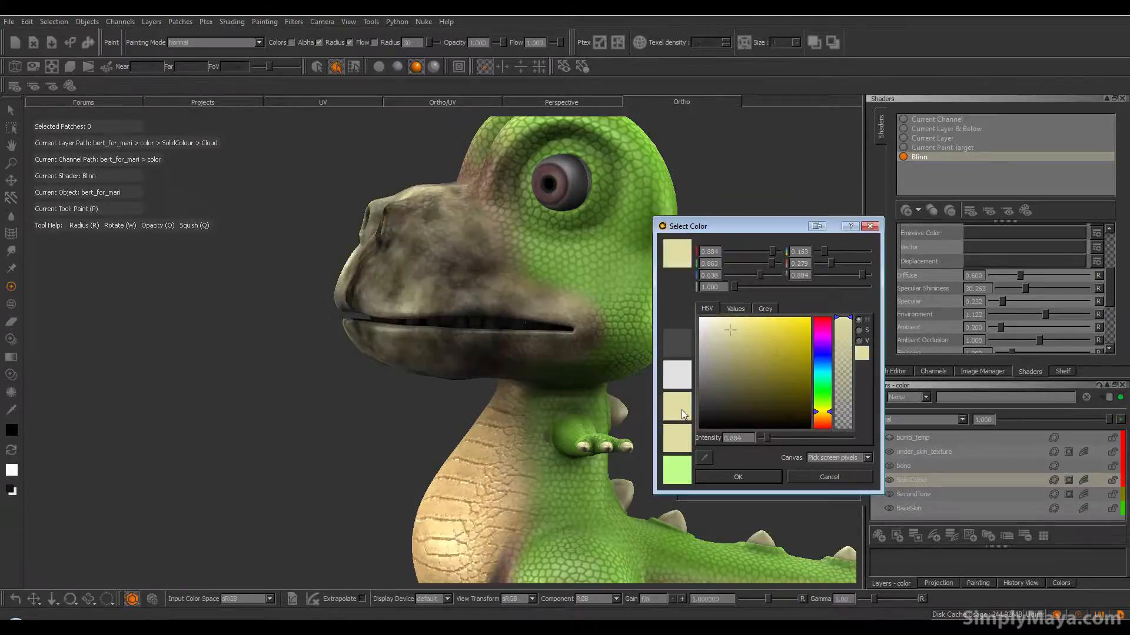
{"action": "left_click", "coordinate": [738, 477]}
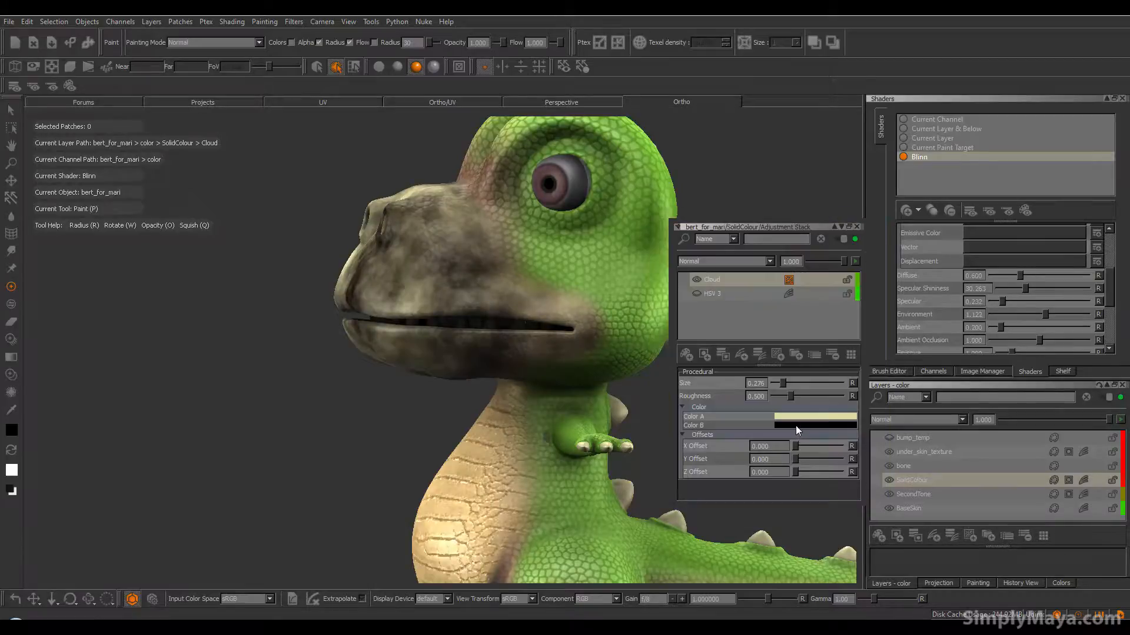
Set the Cloud's Color B to a darker muted yellow (0.784, 0.757, 0.458) and its Size to 0.224
{"action": "left_click", "coordinate": [796, 426]}
{"action": "left_click", "coordinate": [678, 413]}
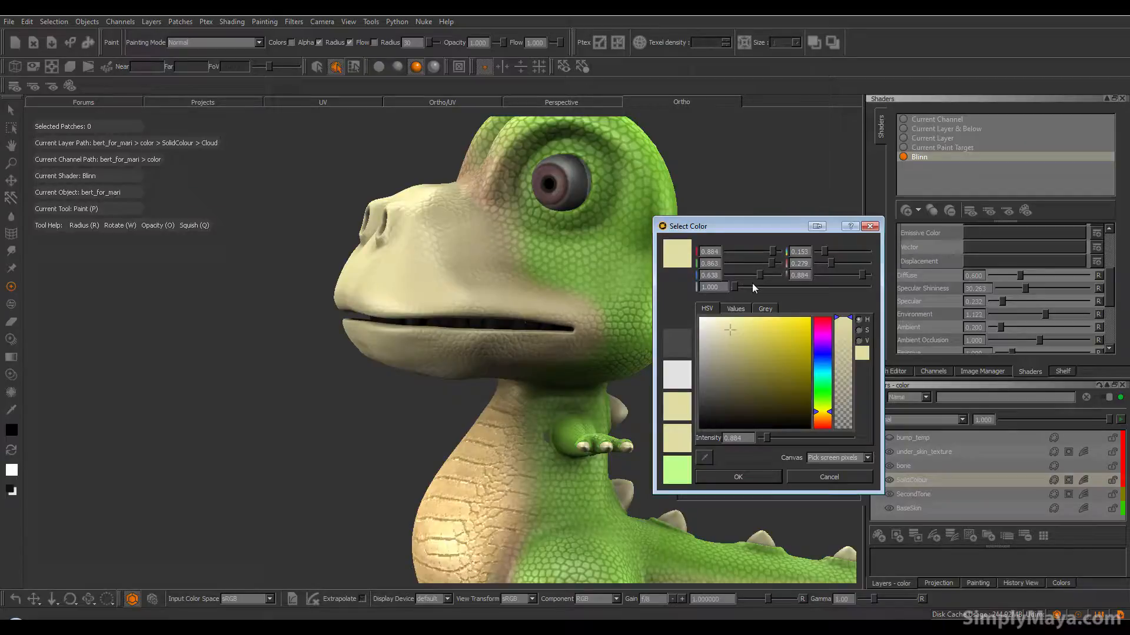
{"action": "left_click_drag", "start_coordinate": [730, 330], "coordinate": [729, 349]}
{"action": "mouse_move", "coordinate": [724, 395]}
{"action": "left_mouse_down"}
{"action": "mouse_move", "coordinate": [747, 373]}
{"action": "mouse_move", "coordinate": [733, 337]}
{"action": "mouse_move", "coordinate": [745, 341]}
{"action": "left_mouse_up"}
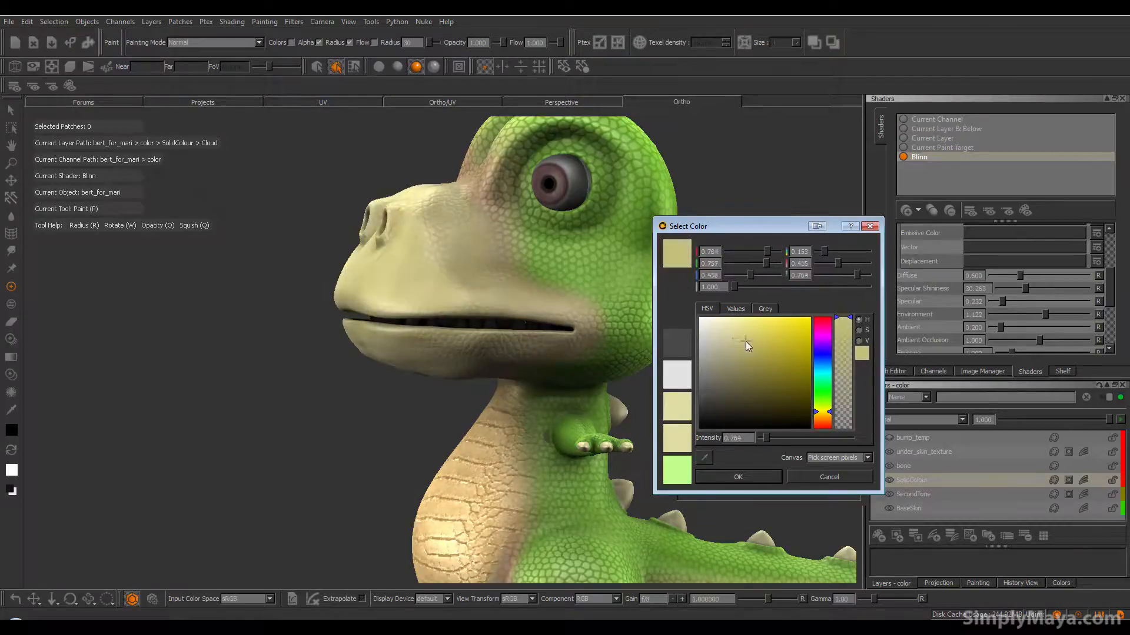
{"action": "left_click", "coordinate": [744, 474]}
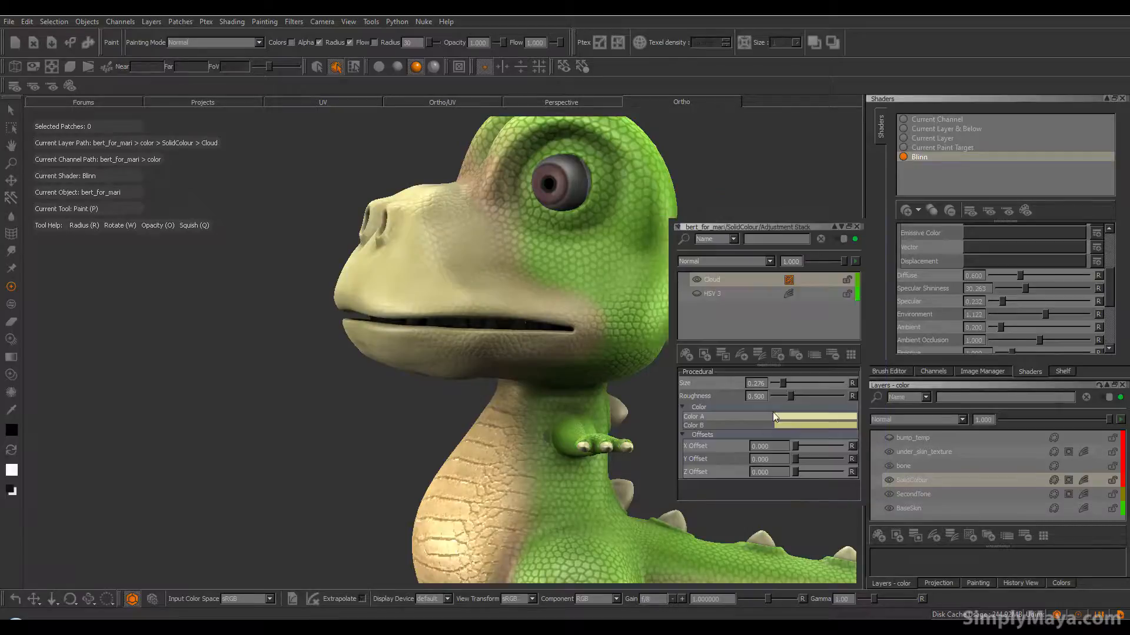
{"action": "left_click_drag", "start_coordinate": [781, 381], "coordinate": [778, 385]}
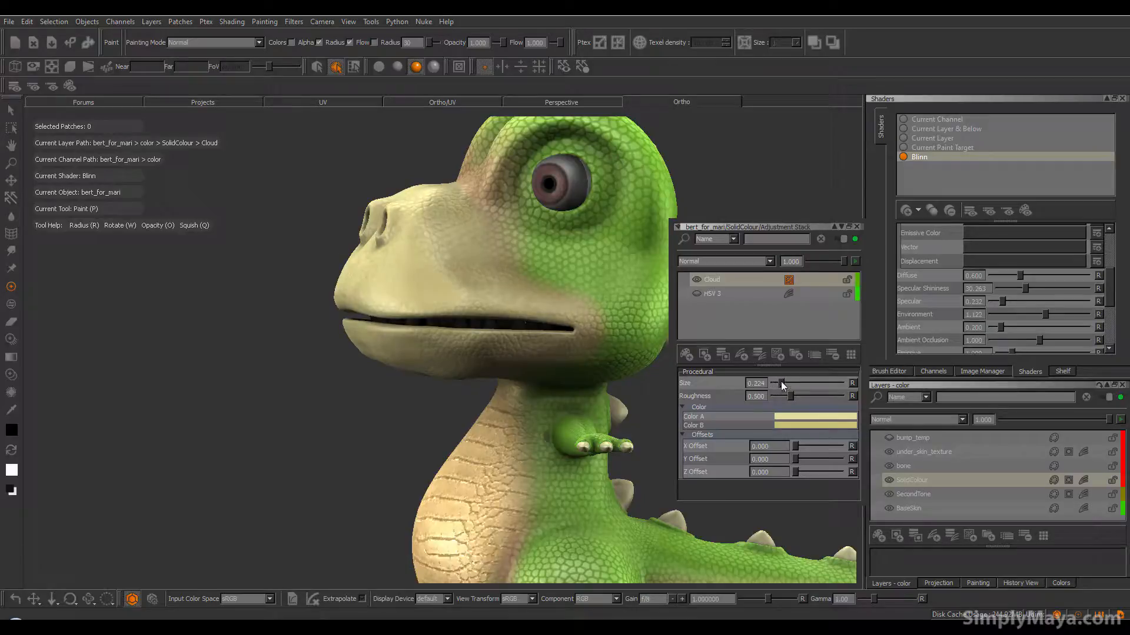
Toggle the Cloud layer's visibility to compare, examine the snout from the front and side, and close the adjustment stack
{"action": "left_click", "coordinate": [697, 279]}
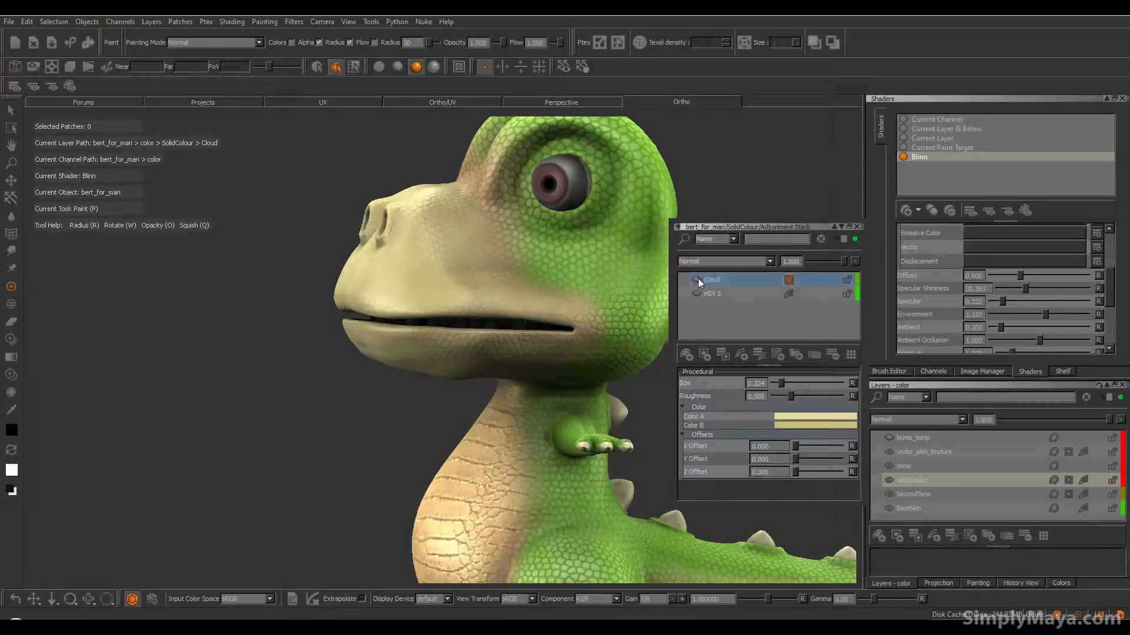
{"action": "left_click", "coordinate": [697, 279]}
{"action": "mouse_move", "coordinate": [372, 353]}
{"action": "left_mouse_down", "text": "alt"}
{"action": "mouse_move", "coordinate": [630, 347]}
{"action": "mouse_move", "coordinate": [635, 362]}
{"action": "left_mouse_up", "text": "alt"}
{"action": "key", "text": "p"}
{"action": "left_click_drag", "start_coordinate": [310, 280], "coordinate": [266, 290], "text": "alt"}
{"action": "right_click_drag", "start_coordinate": [267, 290], "coordinate": [369, 293], "text": "alt"}
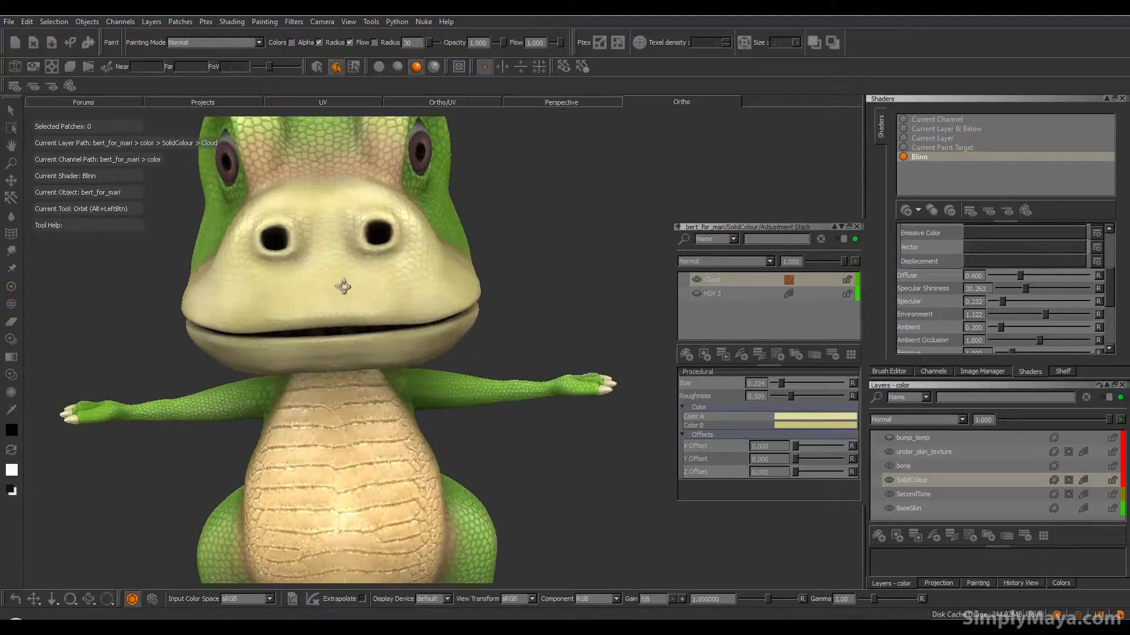
{"action": "left_click_drag", "start_coordinate": [369, 292], "coordinate": [302, 288], "text": "alt"}
{"action": "right_click_drag", "start_coordinate": [556, 341], "coordinate": [398, 334], "text": "alt"}
{"action": "mouse_move", "coordinate": [398, 334]}
{"action": "left_mouse_down", "text": "alt"}
{"action": "mouse_move", "coordinate": [505, 421]}
{"action": "mouse_move", "coordinate": [497, 433]}
{"action": "mouse_move", "coordinate": [382, 440]}
{"action": "mouse_move", "coordinate": [416, 461]}
{"action": "mouse_move", "coordinate": [537, 353]}
{"action": "mouse_move", "coordinate": [472, 340]}
{"action": "mouse_move", "coordinate": [677, 400]}
{"action": "left_mouse_up", "text": "alt"}
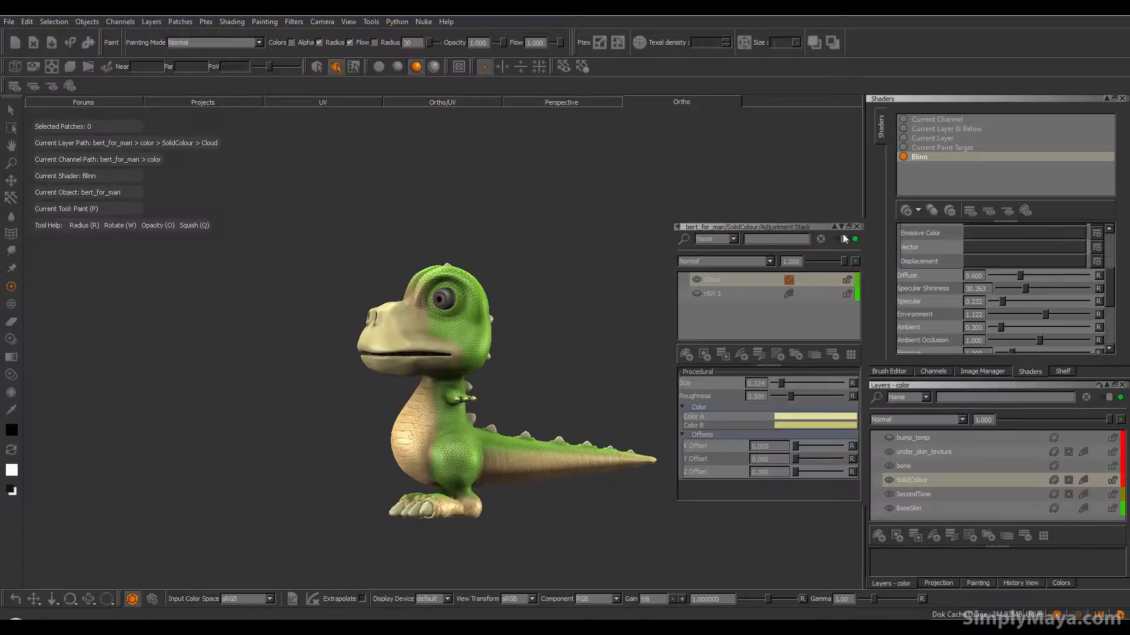
{"action": "left_click", "coordinate": [855, 226]}
Sample the tan colour of the dinosaur's belly with the Eye Dropper as the foreground colour
{"action": "left_click_drag", "start_coordinate": [582, 345], "coordinate": [525, 363], "text": "alt"}
{"action": "scroll", "coordinate": [525, 363], "scroll_direction": "up", "scroll_amount": 3}
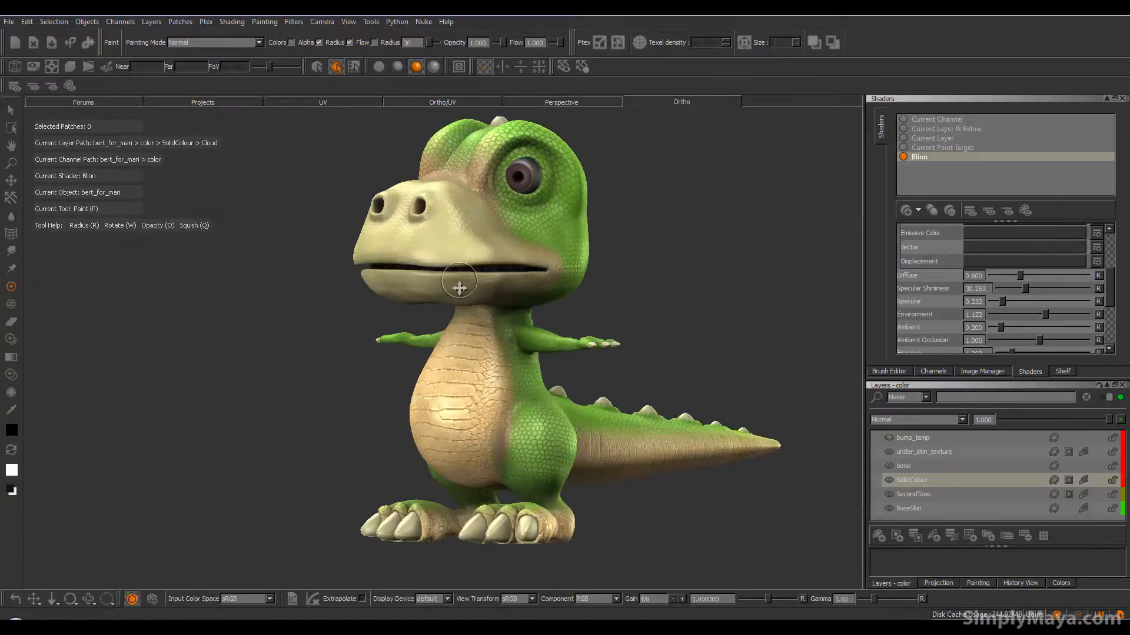
{"action": "scroll", "coordinate": [500, 389], "scroll_direction": "up", "scroll_amount": 5}
{"action": "left_click_drag", "start_coordinate": [379, 386], "coordinate": [276, 415], "text": "alt"}
{"action": "left_click_drag", "start_coordinate": [343, 429], "coordinate": [326, 419], "text": "alt"}
{"action": "left_click", "coordinate": [11, 411]}
{"action": "left_click", "coordinate": [376, 456]}
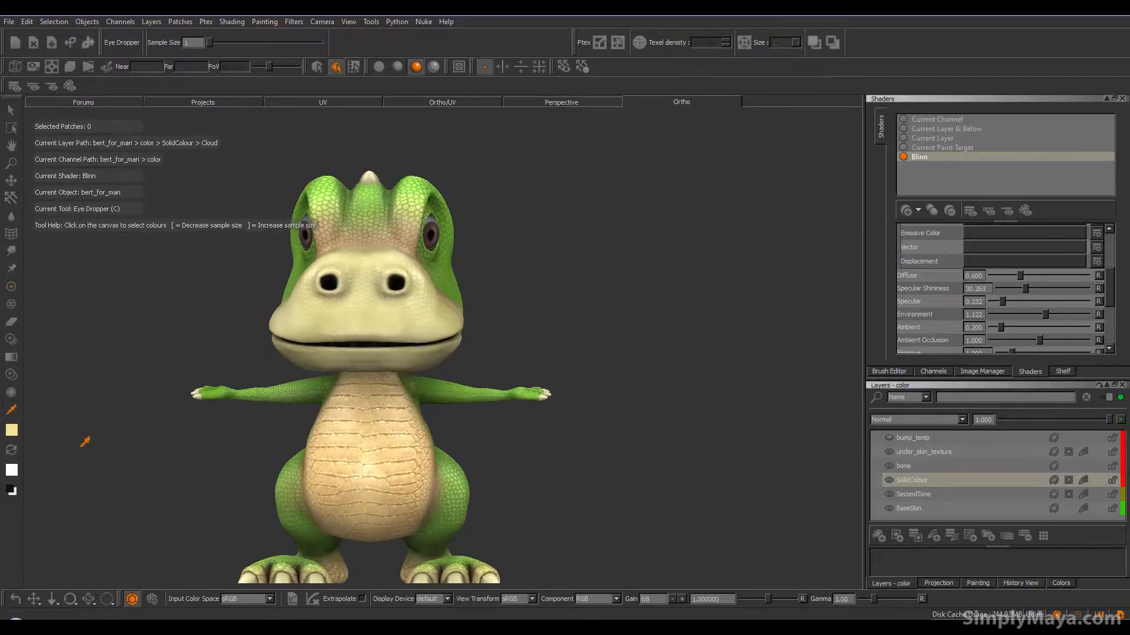
Change the SolidColour layer's Cloud Color B to a more saturated yellow and Color A to a slightly deeper pale yellow (0.863, 0.835, 0.541)
{"action": "left_click", "coordinate": [1082, 482]}
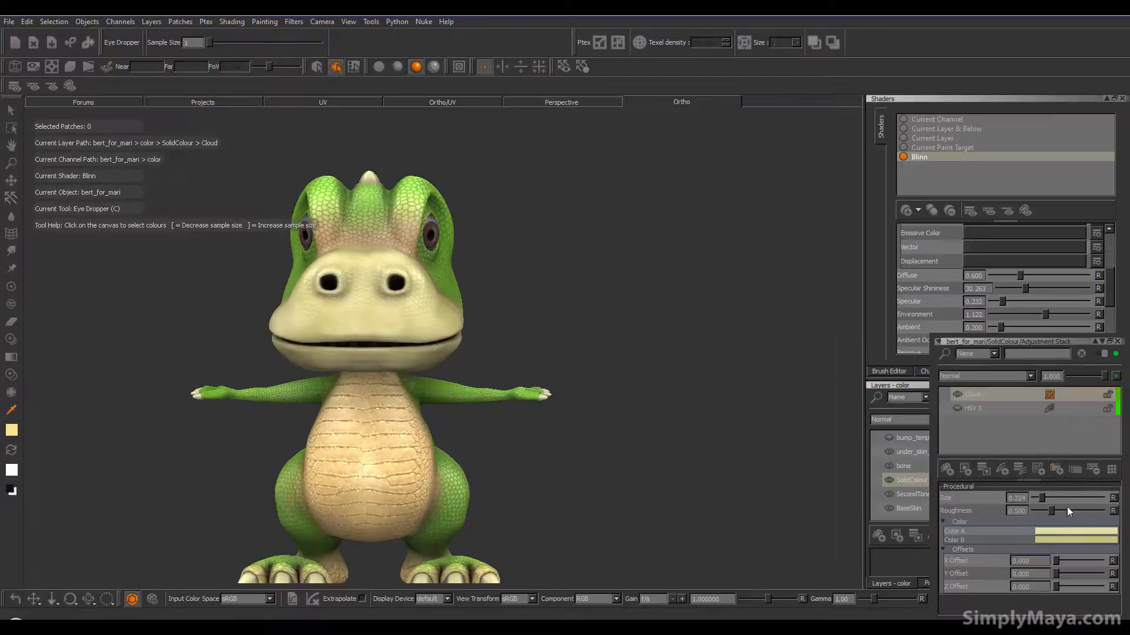
{"action": "left_click", "coordinate": [1062, 540]}
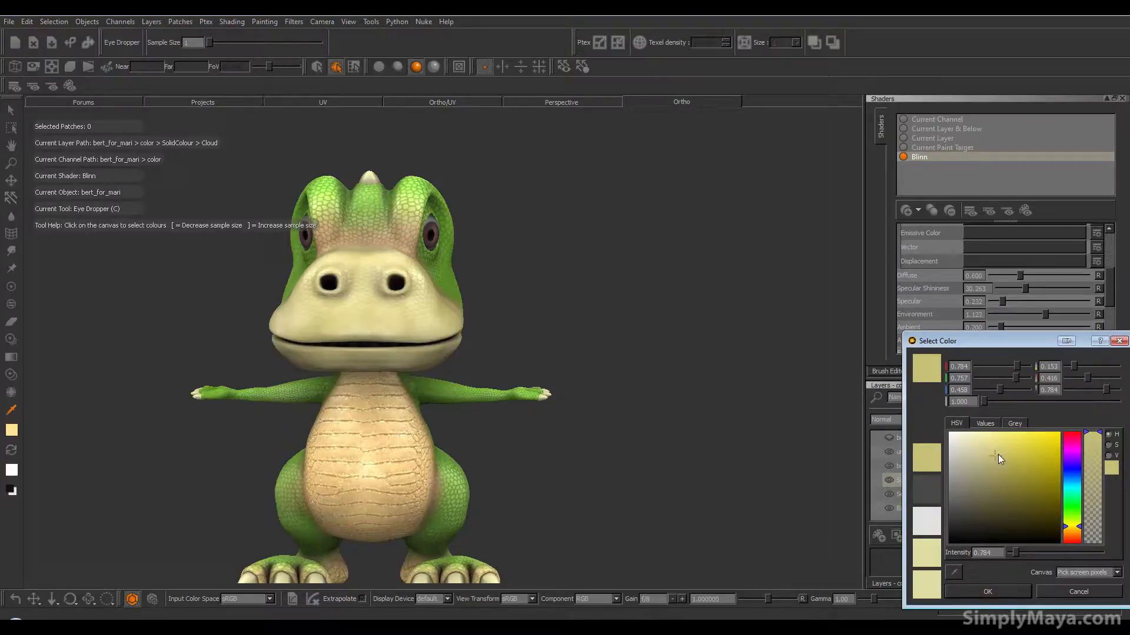
{"action": "left_click_drag", "start_coordinate": [1000, 462], "coordinate": [1014, 454]}
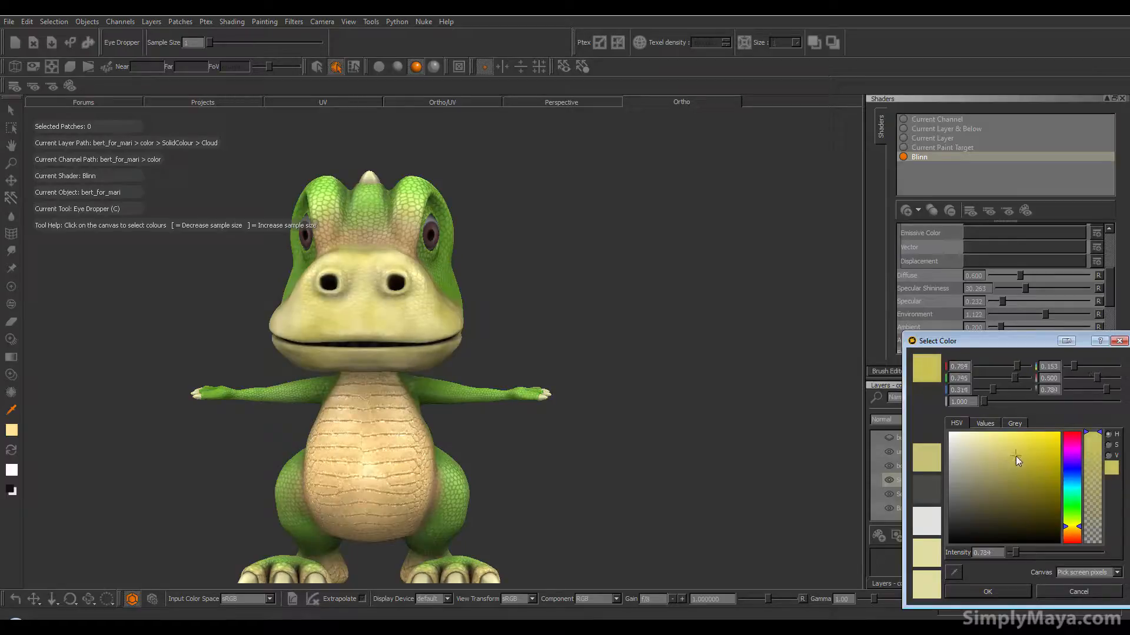
{"action": "left_click", "coordinate": [1015, 587]}
{"action": "left_click", "coordinate": [1047, 531]}
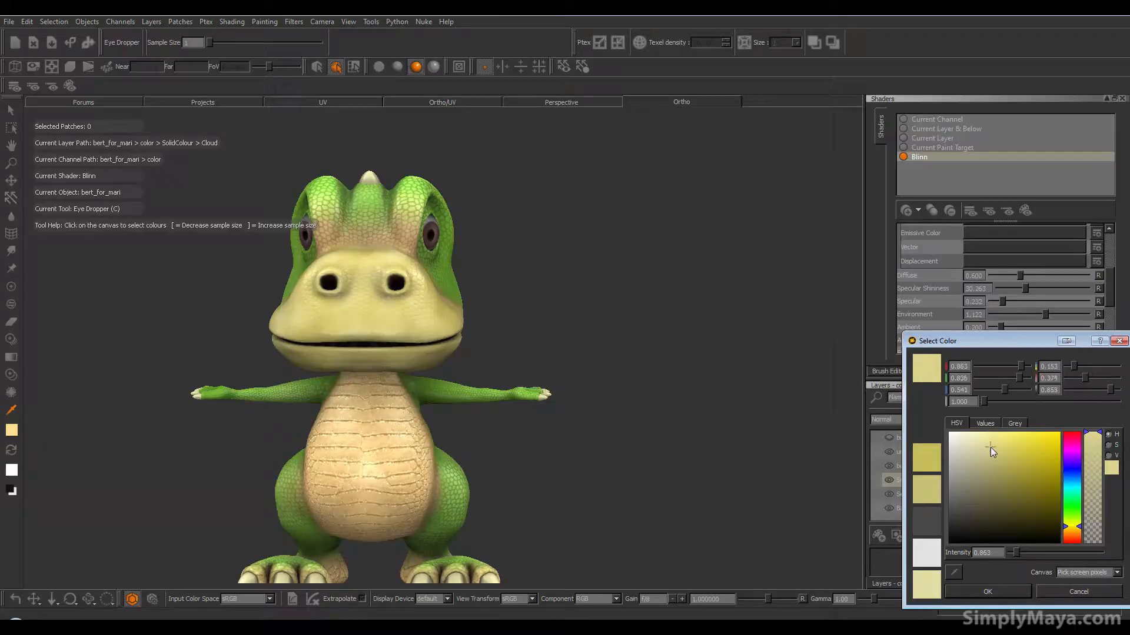
{"action": "left_click", "coordinate": [987, 591]}
Examine the recoloured snout, scaly belly, leg and whole dinosaur from several angles, and close the Cloud's adjustment stack
{"action": "left_click_drag", "start_coordinate": [676, 464], "coordinate": [470, 368], "text": "alt"}
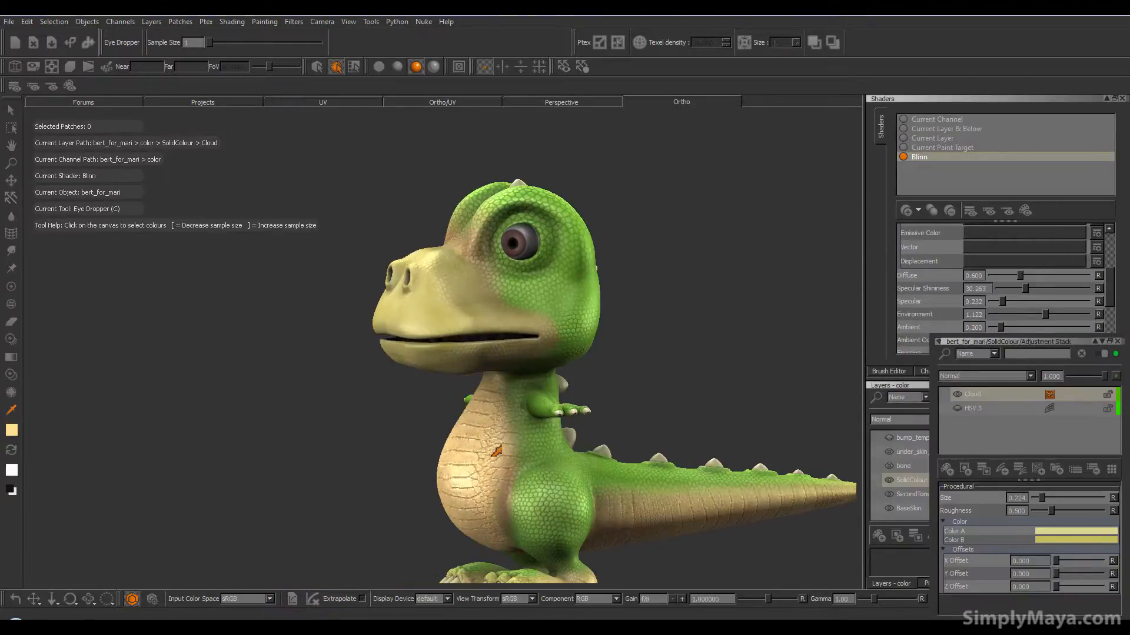
{"action": "mouse_move", "coordinate": [483, 453]}
{"action": "left_mouse_down", "text": "alt"}
{"action": "mouse_move", "coordinate": [603, 459]}
{"action": "mouse_move", "coordinate": [523, 491]}
{"action": "mouse_move", "coordinate": [545, 492]}
{"action": "mouse_move", "coordinate": [541, 477]}
{"action": "mouse_move", "coordinate": [582, 464]}
{"action": "mouse_move", "coordinate": [426, 478]}
{"action": "left_mouse_up", "text": "alt"}
{"action": "mouse_move", "coordinate": [552, 477]}
{"action": "left_mouse_down", "text": "alt"}
{"action": "mouse_move", "coordinate": [480, 472]}
{"action": "mouse_move", "coordinate": [535, 479]}
{"action": "left_mouse_up", "text": "alt"}
{"action": "left_click_drag", "start_coordinate": [664, 333], "coordinate": [563, 326], "text": "alt"}
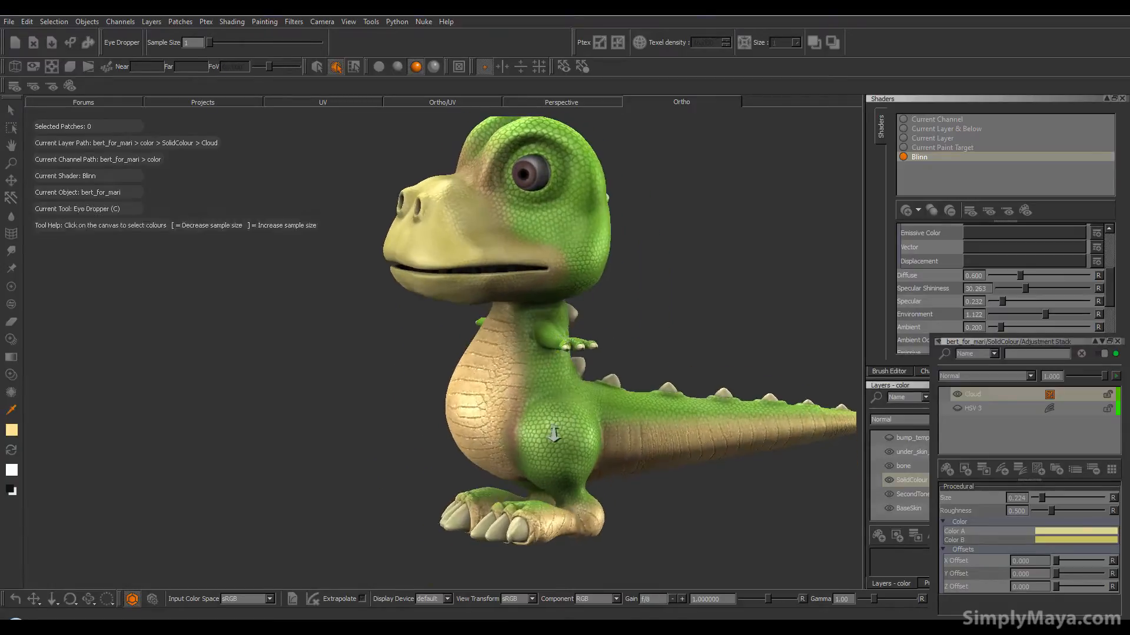
{"action": "right_click_drag", "start_coordinate": [506, 342], "coordinate": [562, 320], "text": "alt"}
{"action": "middle_click_drag", "start_coordinate": [562, 320], "coordinate": [382, 183], "text": "alt"}
{"action": "mouse_move", "coordinate": [557, 406]}
{"action": "left_mouse_down", "text": "alt"}
{"action": "mouse_move", "coordinate": [614, 406]}
{"action": "mouse_move", "coordinate": [537, 398]}
{"action": "left_mouse_up", "text": "alt"}
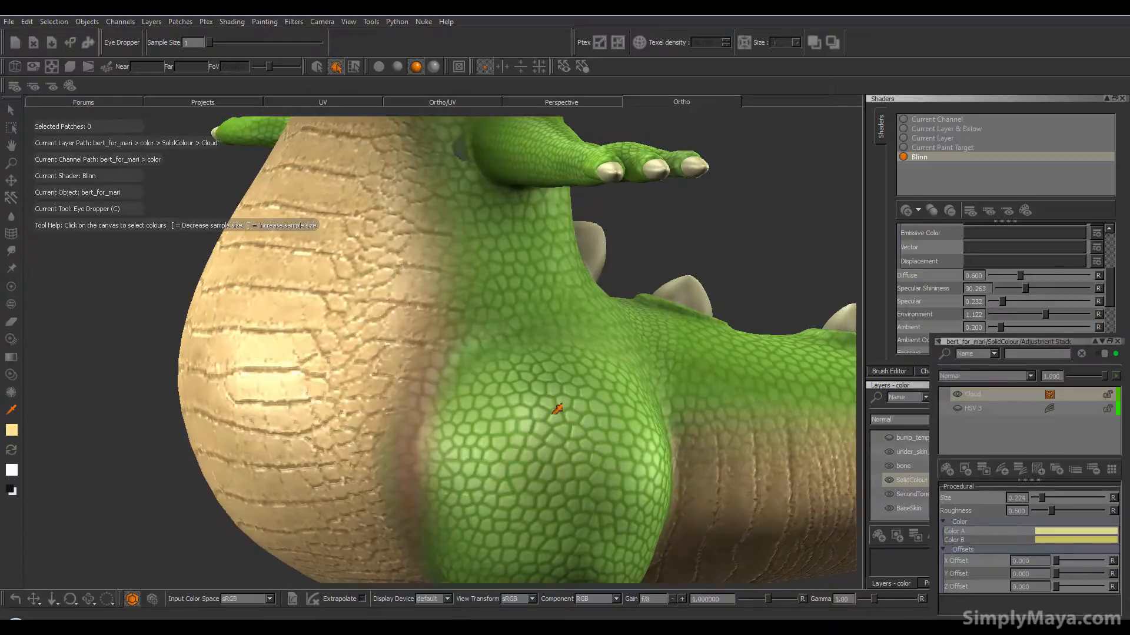
{"action": "right_click_drag", "start_coordinate": [687, 441], "coordinate": [496, 458], "text": "alt"}
{"action": "middle_click_drag", "start_coordinate": [529, 442], "coordinate": [541, 470], "text": "alt"}
{"action": "left_click_drag", "start_coordinate": [547, 462], "coordinate": [507, 456], "text": "alt"}
{"action": "key", "text": "c"}
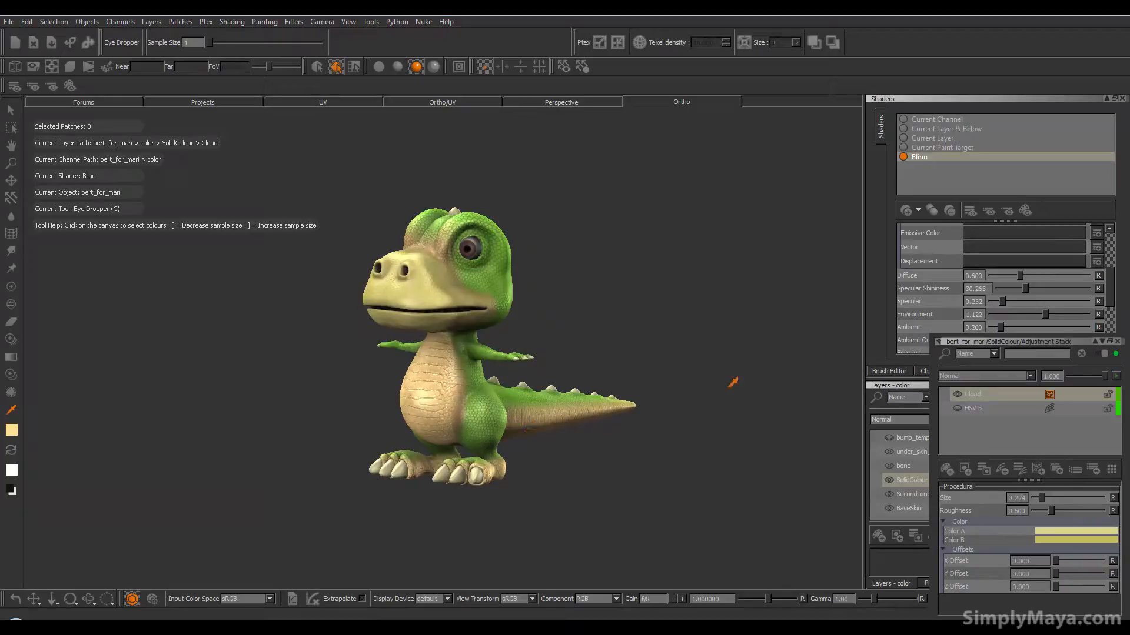
{"action": "left_click", "coordinate": [1117, 341]}
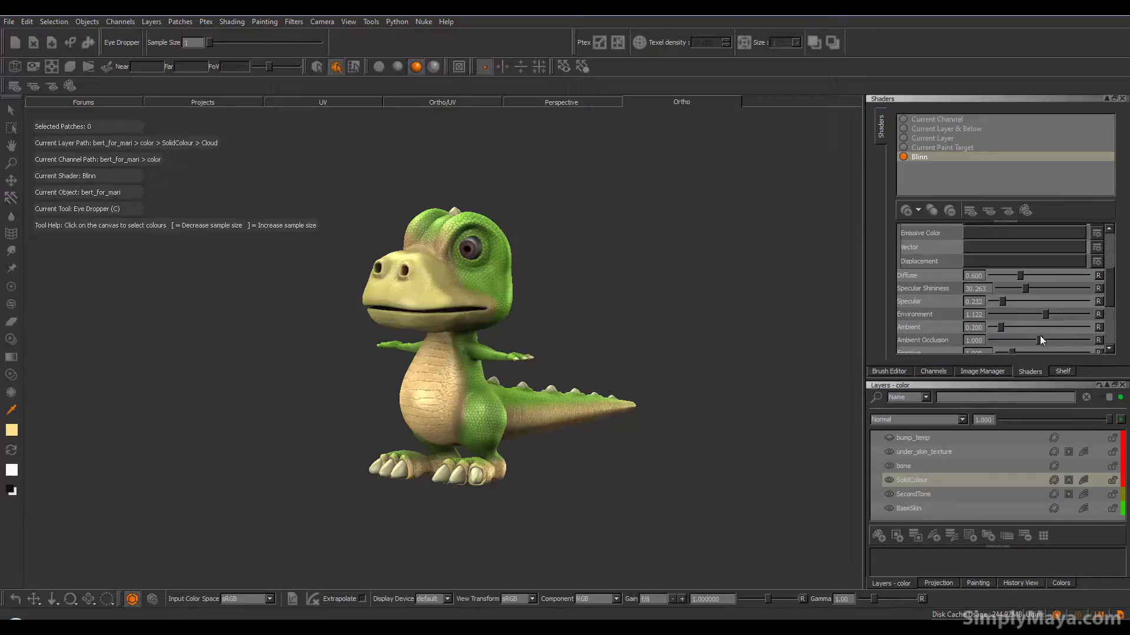
Set the Blinn shader's Ambient Occlusion to 0 and view the dinosaur with flat lighting
{"action": "left_click", "coordinate": [919, 159]}
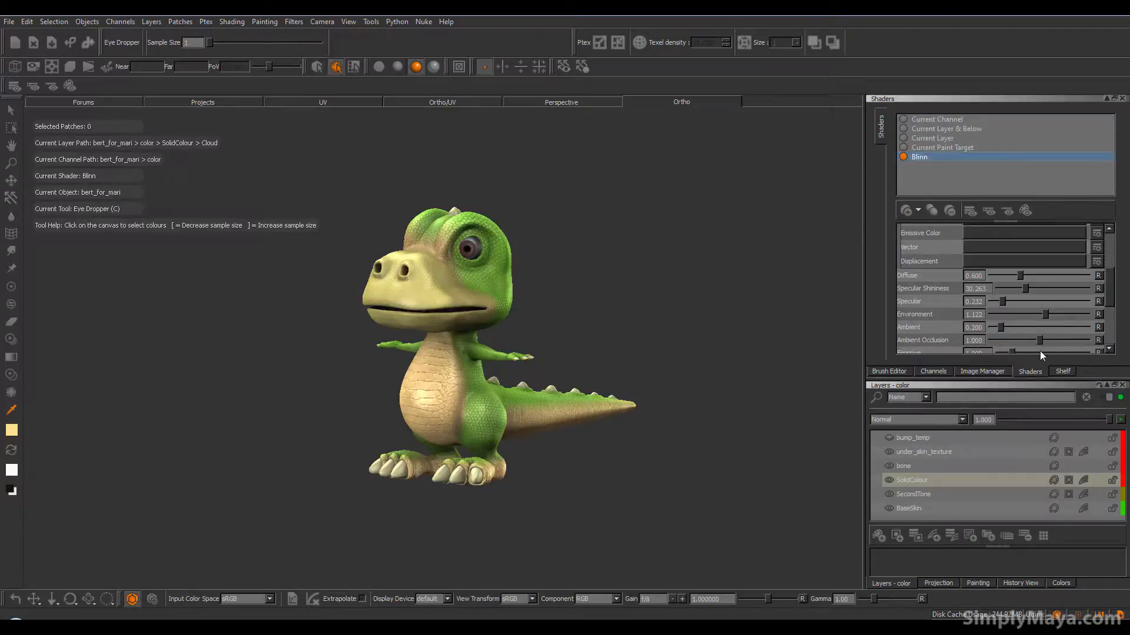
{"action": "left_click_drag", "start_coordinate": [1039, 340], "coordinate": [873, 346]}
{"action": "left_click_drag", "start_coordinate": [539, 423], "coordinate": [637, 413], "text": "alt"}
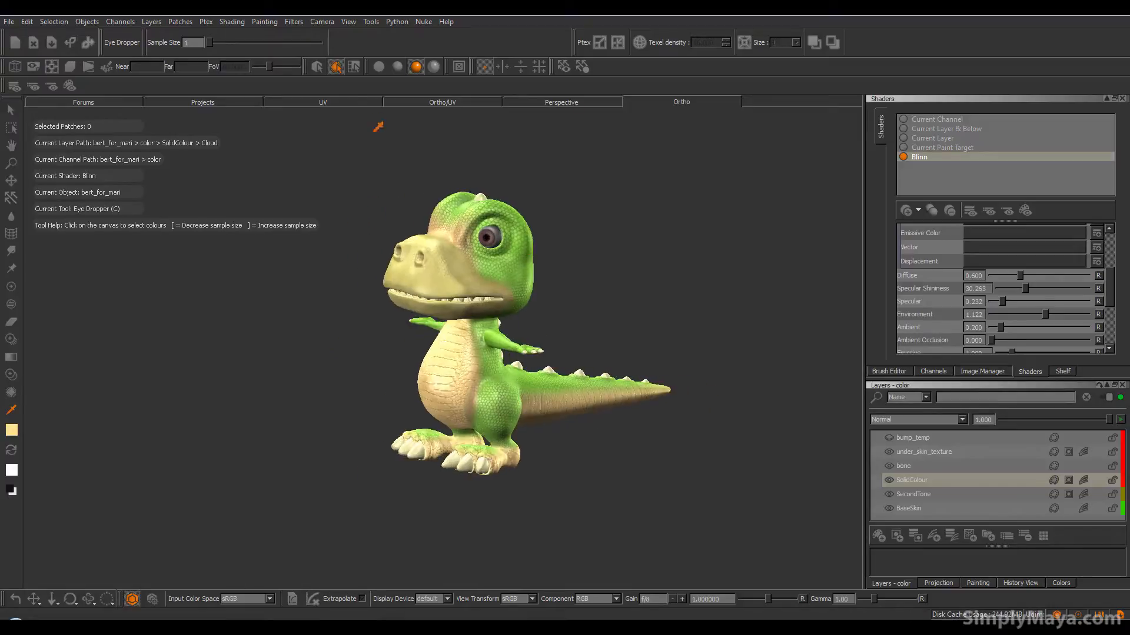
{"action": "left_click", "coordinate": [379, 66]}
{"action": "mouse_move", "coordinate": [553, 377]}
{"action": "left_mouse_down", "text": "alt"}
{"action": "mouse_move", "coordinate": [618, 379]}
{"action": "mouse_move", "coordinate": [475, 401]}
{"action": "mouse_move", "coordinate": [547, 397]}
{"action": "left_mouse_up", "text": "alt"}
{"action": "mouse_move", "coordinate": [424, 406]}
{"action": "left_mouse_down", "text": "alt"}
{"action": "mouse_move", "coordinate": [446, 411]}
{"action": "mouse_move", "coordinate": [440, 403]}
{"action": "mouse_move", "coordinate": [468, 429]}
{"action": "mouse_move", "coordinate": [436, 366]}
{"action": "mouse_move", "coordinate": [401, 433]}
{"action": "mouse_move", "coordinate": [529, 428]}
{"action": "mouse_move", "coordinate": [435, 435]}
{"action": "left_mouse_up", "text": "alt"}
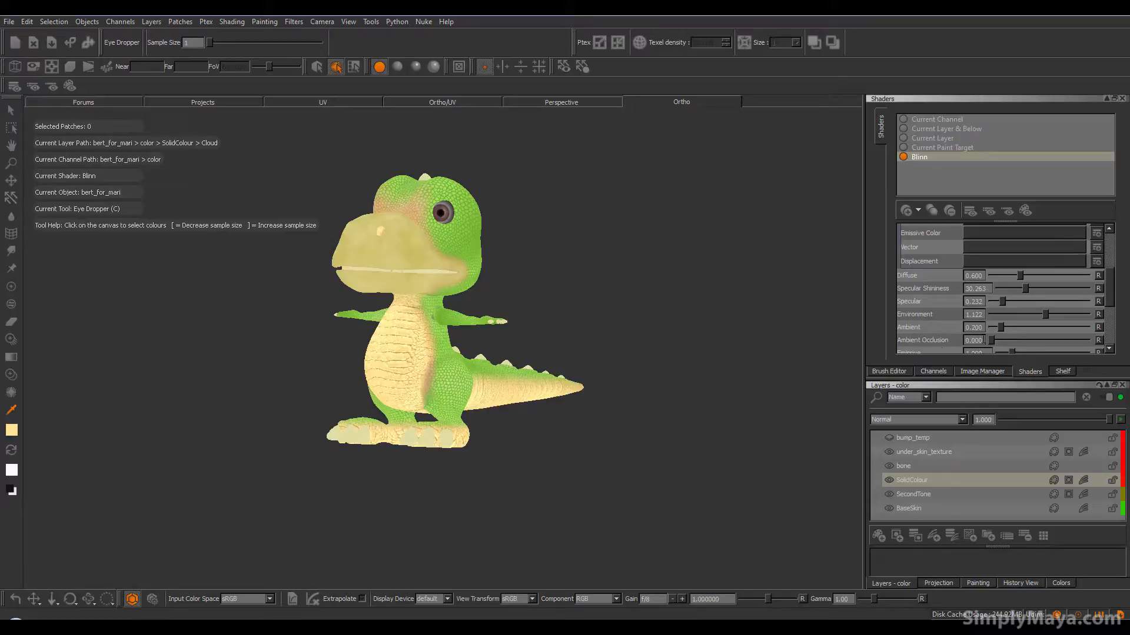
Set the Blinn shader's Ambient Occlusion back to 1 and view the dinosaur under full lighting
{"action": "type", "text": "1"}
{"action": "key", "text": "Return"}
{"action": "middle_click_drag", "start_coordinate": [584, 316], "coordinate": [483, 318]}
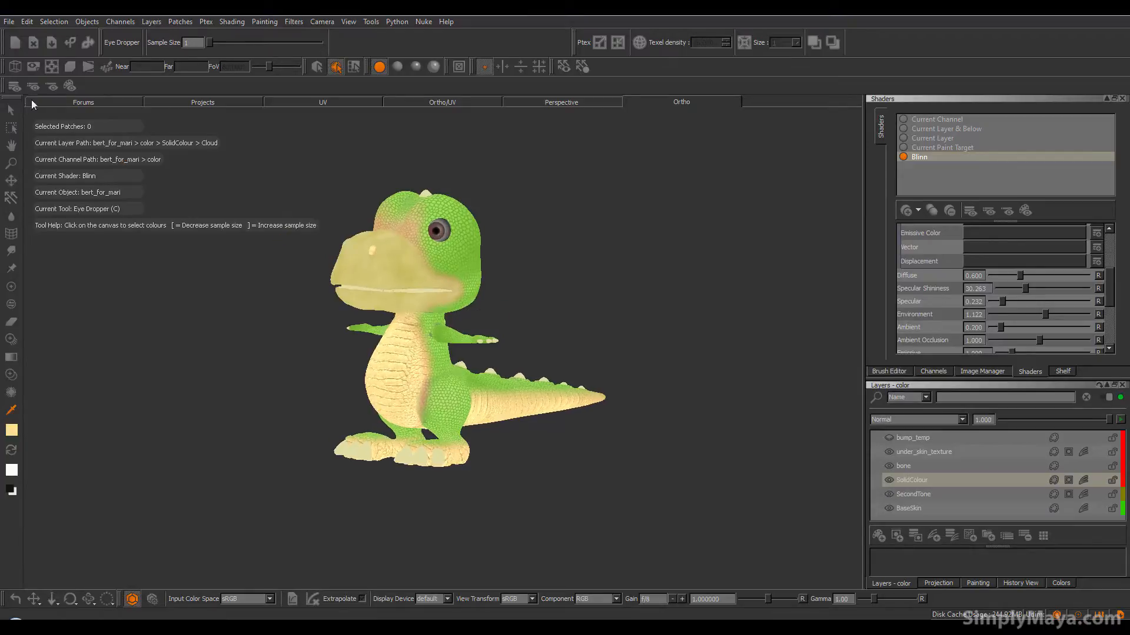
{"action": "left_click", "coordinate": [416, 66]}
{"action": "middle_click_drag", "start_coordinate": [498, 330], "coordinate": [537, 381]}
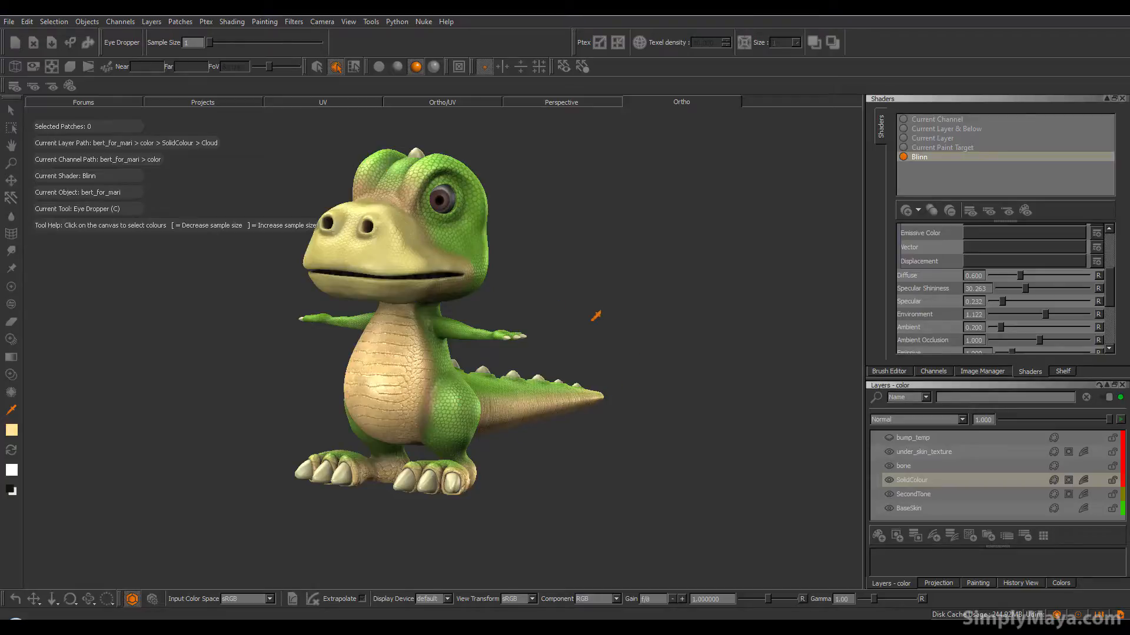
{"action": "left_click_drag", "start_coordinate": [428, 302], "coordinate": [460, 390], "text": "alt"}
{"action": "key", "text": "c"}
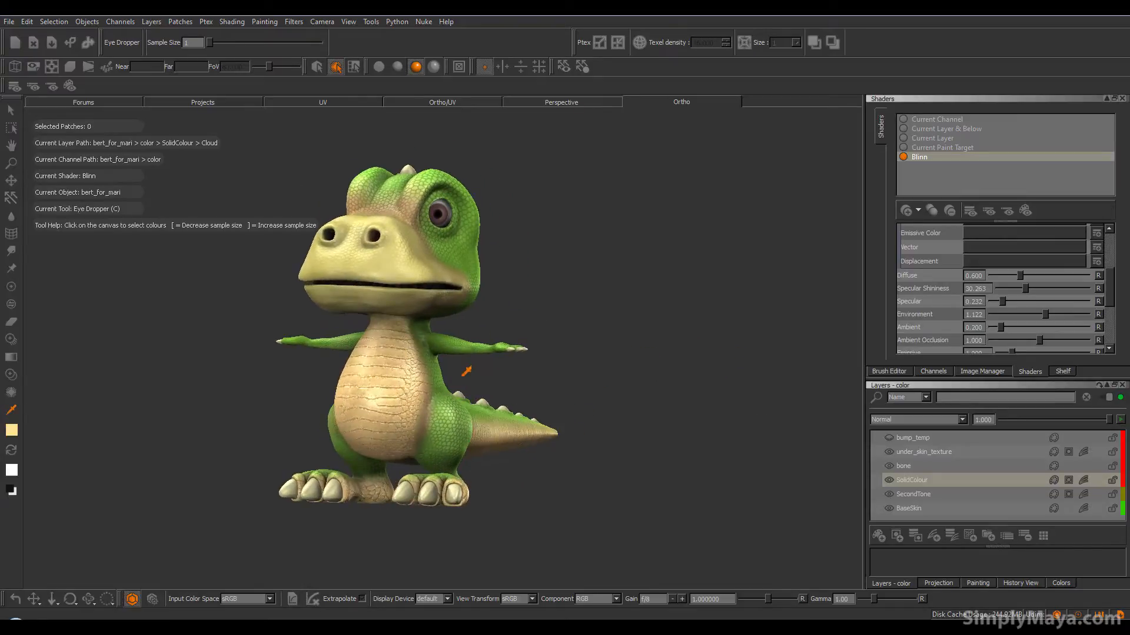